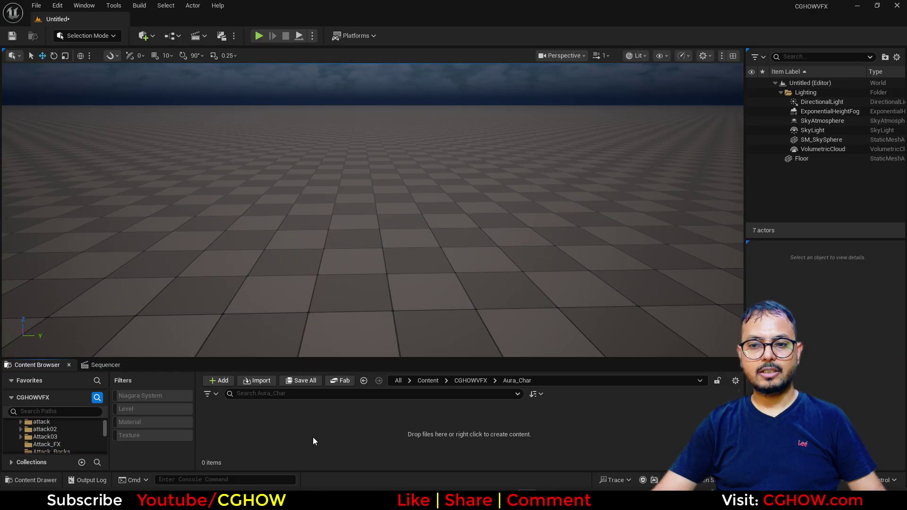
- Create a level sequence in the Aura_Char folder and open it for editing
{"action": "left_click_drag", "start_coordinate": [339, 358], "coordinate": [345, 323]}
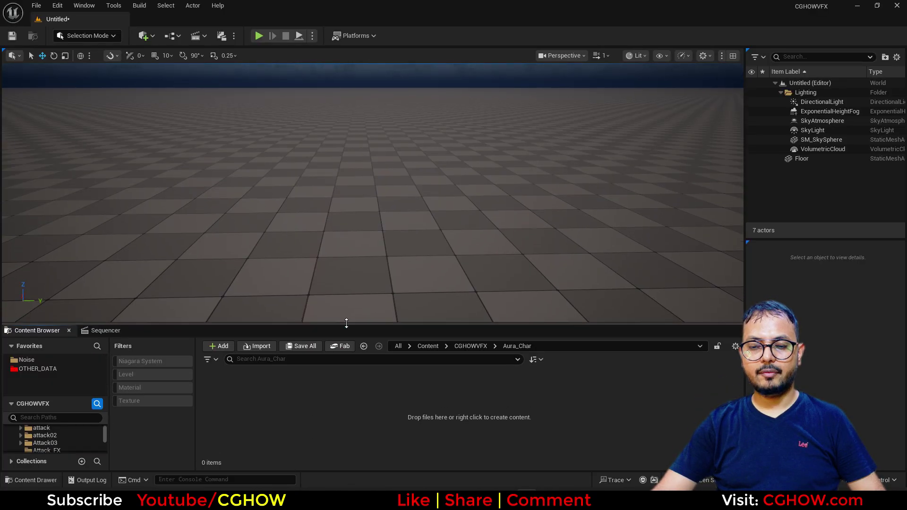
{"action": "right_click", "coordinate": [289, 399]}
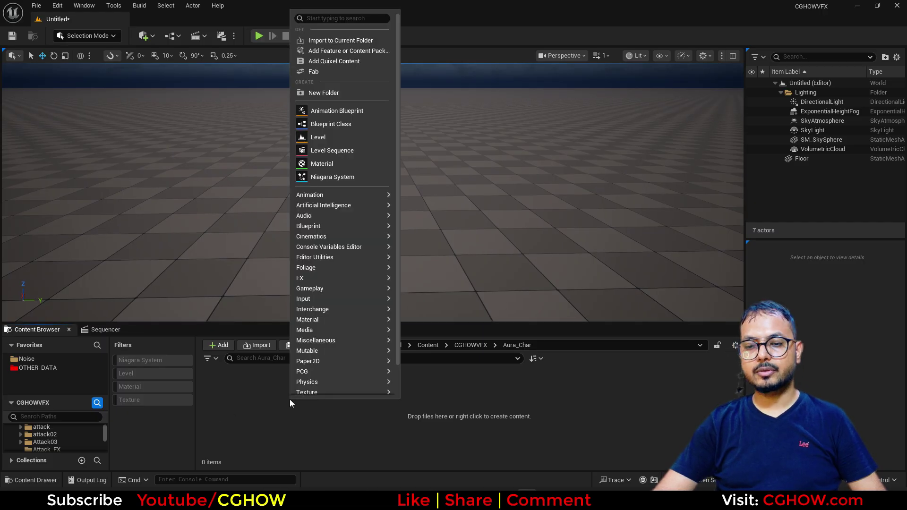
{"action": "left_click", "coordinate": [338, 152]}
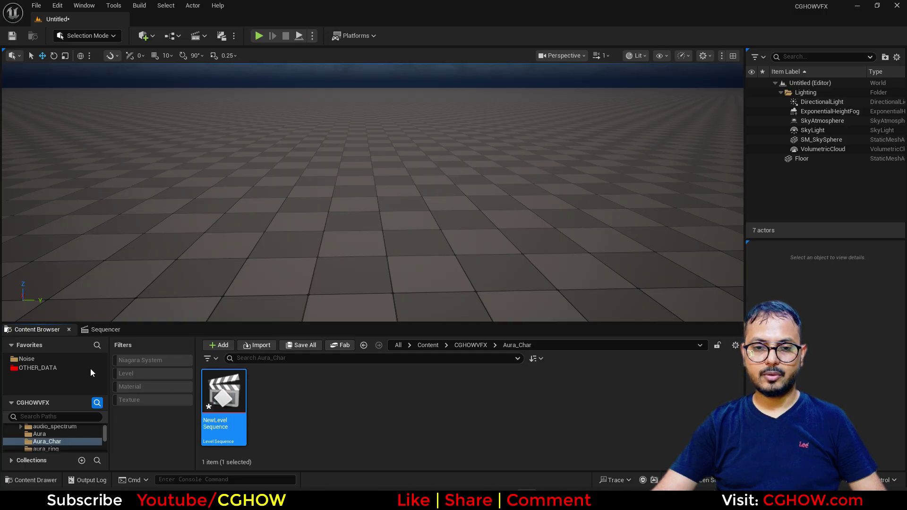
{"action": "left_click", "coordinate": [37, 329]}
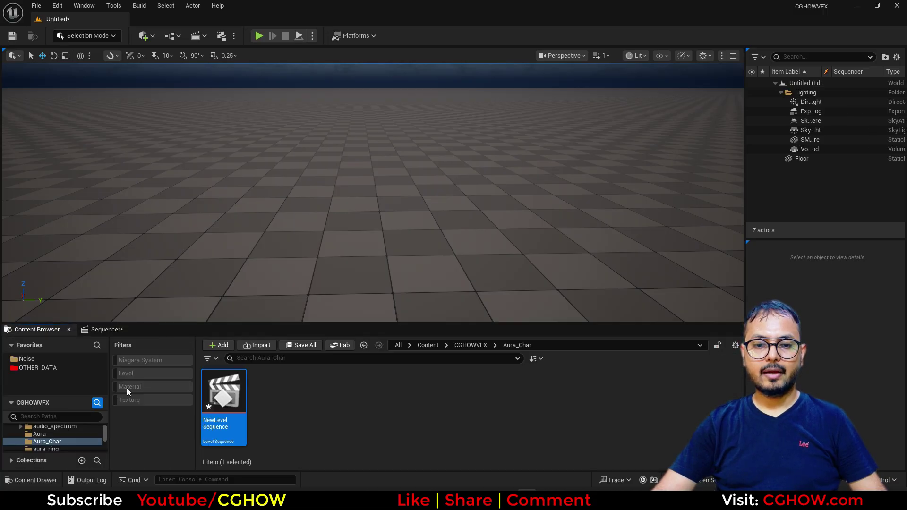
- Add the My_Manny static mesh from the Content folder to the level sequence
{"action": "left_click_drag", "start_coordinate": [137, 324], "coordinate": [128, 238]}
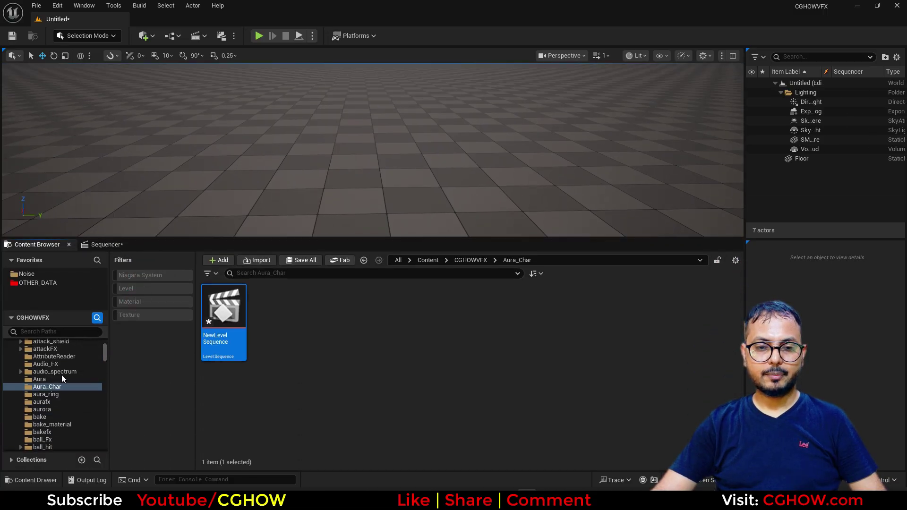
{"action": "scroll", "coordinate": [61, 376], "scroll_direction": "up", "scroll_amount": 10}
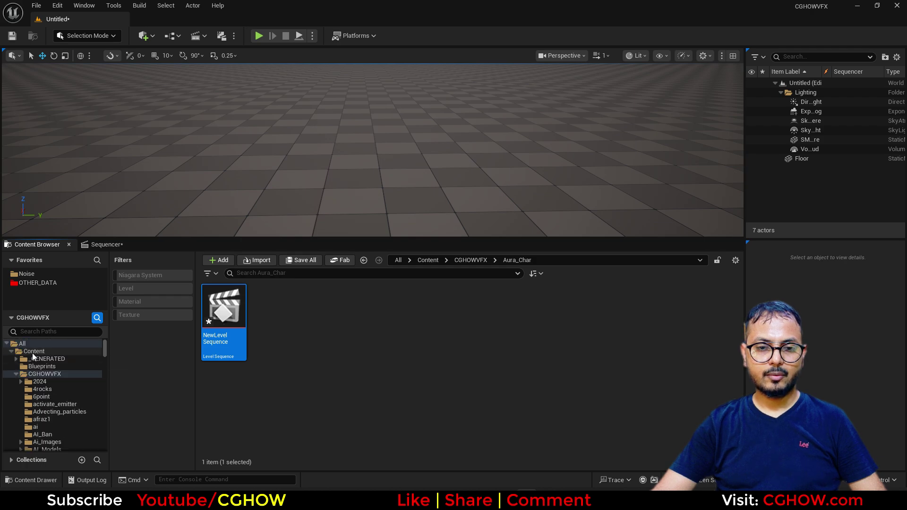
{"action": "left_click", "coordinate": [32, 352]}
{"action": "scroll", "coordinate": [597, 380], "scroll_direction": "down", "scroll_amount": 2}
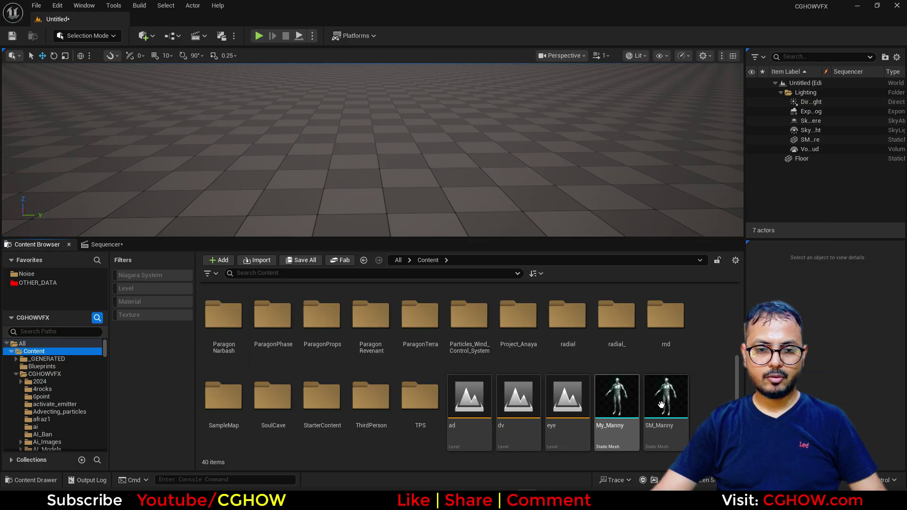
{"action": "left_click_drag", "start_coordinate": [617, 397], "coordinate": [154, 347]}
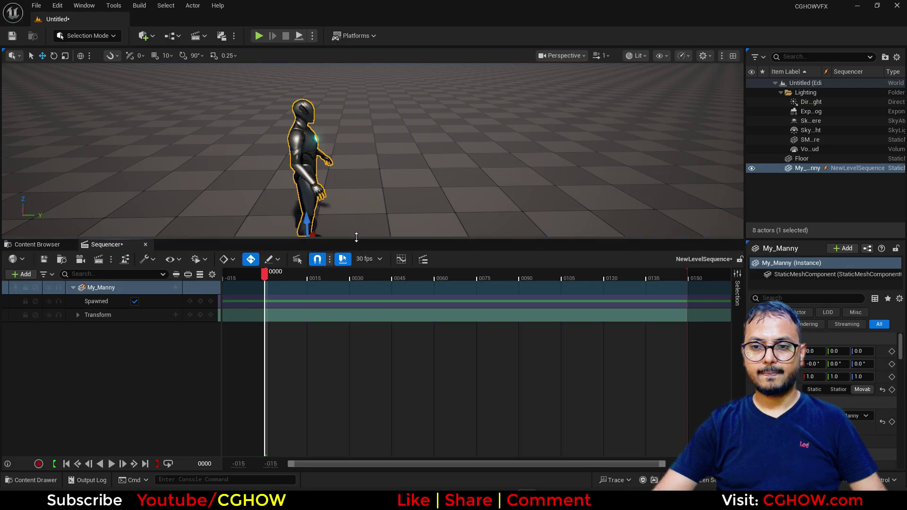
- Add a cine camera to the level sequence from a view facing the front of the mannequin
{"action": "left_click_drag", "start_coordinate": [357, 265], "coordinate": [356, 375]}
{"action": "right_click_drag", "start_coordinate": [381, 280], "coordinate": [317, 270]}
{"action": "left_click", "coordinate": [409, 301]}
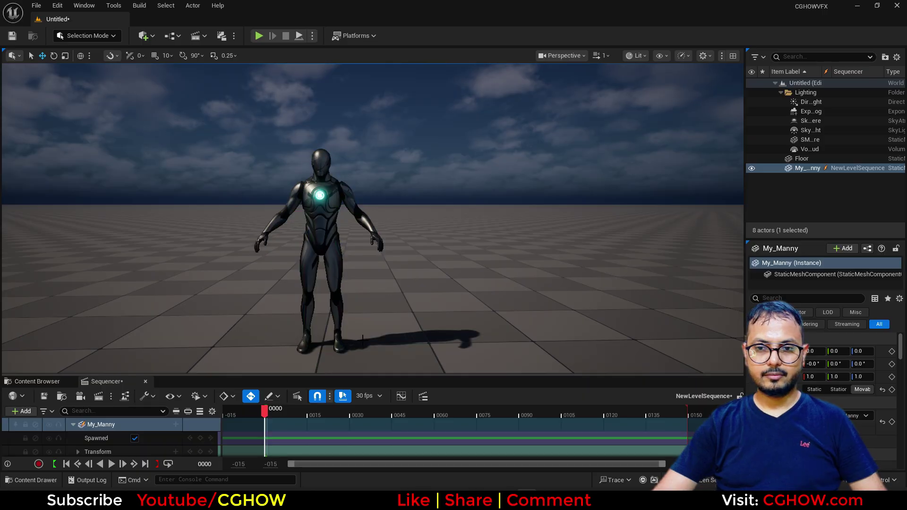
{"action": "left_click", "coordinate": [80, 397]}
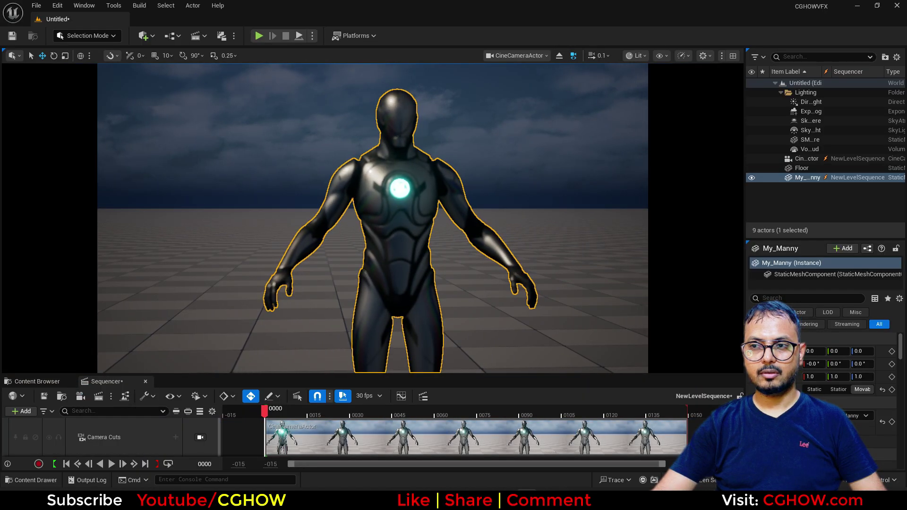
- Reframe the cine camera to look slightly down on the mannequin, covering it from head to upper thighs
{"action": "key", "text": "d"}
{"action": "mouse_move", "coordinate": [373, 218]}
{"action": "right_mouse_down"}
{"action": "mouse_move", "coordinate": [396, 218]}
{"action": "mouse_move", "coordinate": [350, 219]}
{"action": "mouse_move", "coordinate": [350, 331]}
{"action": "mouse_move", "coordinate": [371, 274]}
{"action": "mouse_move", "coordinate": [357, 283]}
{"action": "mouse_move", "coordinate": [371, 189]}
{"action": "mouse_move", "coordinate": [364, 213]}
{"action": "right_mouse_up"}
{"action": "scroll", "coordinate": [373, 219], "scroll_direction": "up", "scroll_amount": 3}
{"action": "key", "text": "w"}
{"action": "key", "text": "e"}
{"action": "key", "text": "w"}
{"action": "key", "text": "s"}
{"action": "key", "text": "q"}
{"action": "key", "text": "w"}
{"action": "key", "text": "s"}
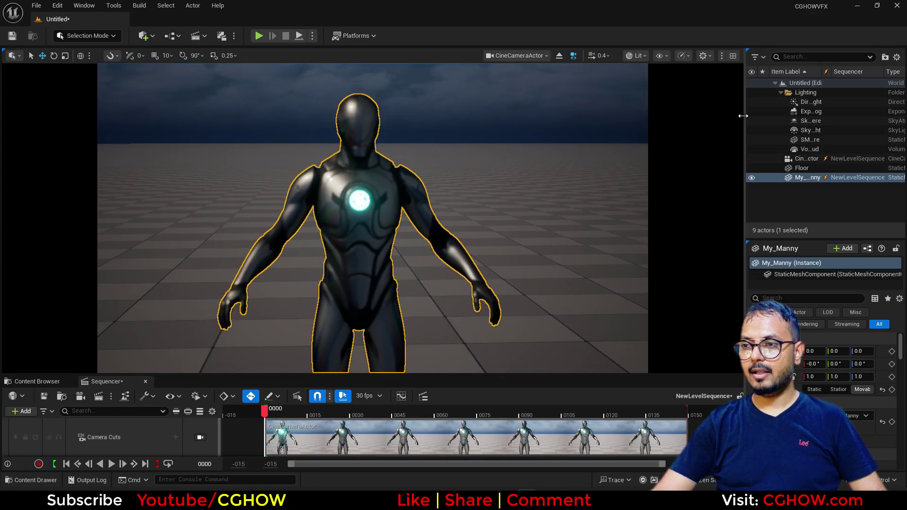
- Set the exponential height fog's Sky Atmosphere Ambient colour to black
{"action": "left_click_drag", "start_coordinate": [746, 116], "coordinate": [662, 115]}
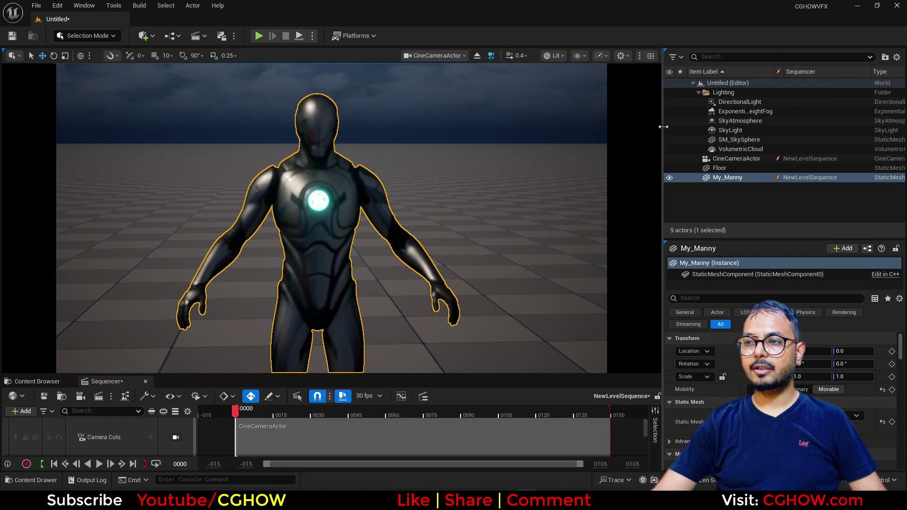
{"action": "left_click", "coordinate": [761, 113]}
{"action": "scroll", "coordinate": [737, 388], "scroll_direction": "down", "scroll_amount": 2}
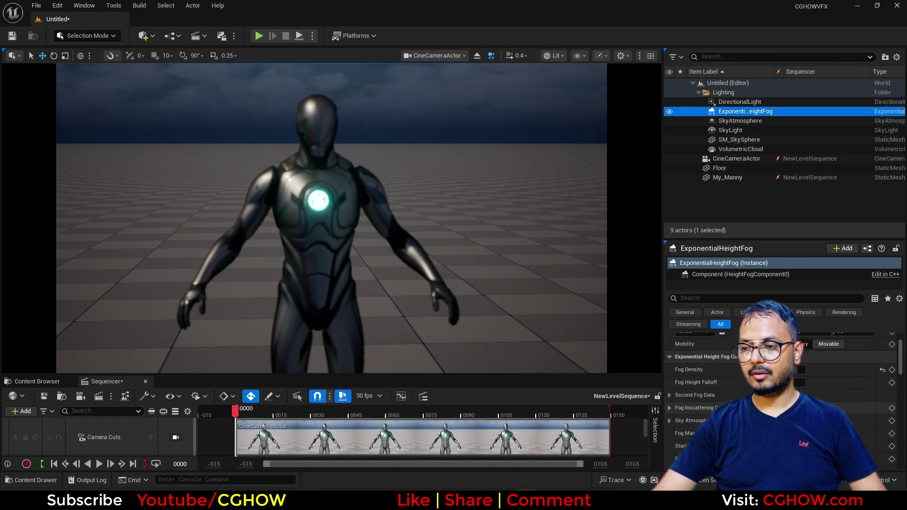
{"action": "left_click", "coordinate": [775, 421]}
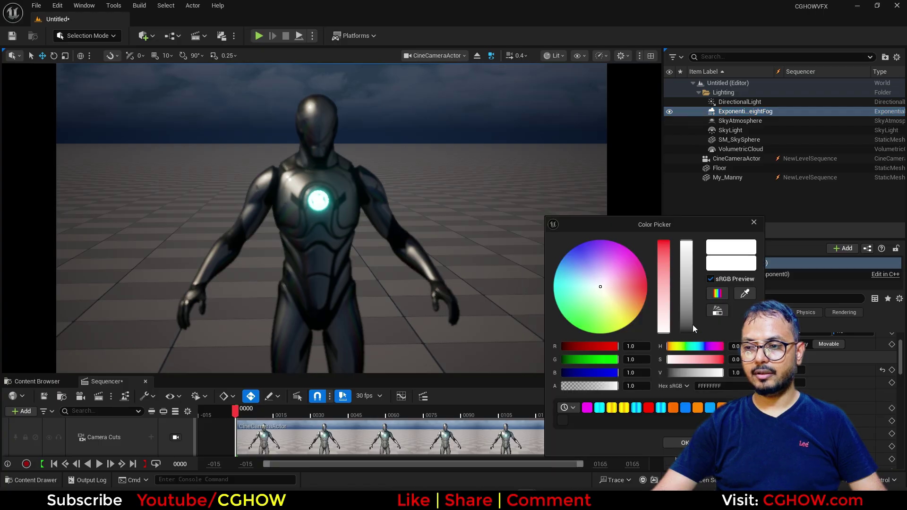
{"action": "left_click", "coordinate": [687, 330]}
{"action": "left_click", "coordinate": [697, 445]}
- Set the height fog's inscattering colour to a dark green, hex 262D25
{"action": "left_click", "coordinate": [775, 407]}
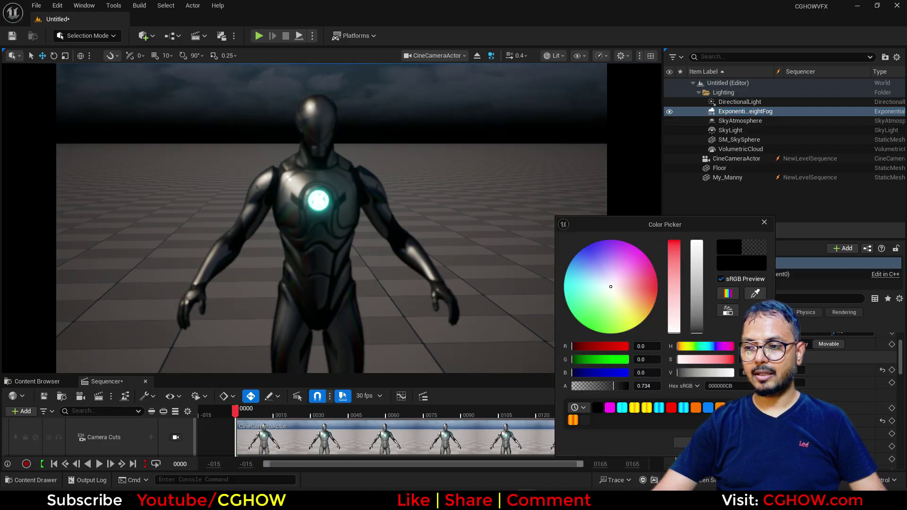
{"action": "mouse_move", "coordinate": [601, 302]}
{"action": "left_mouse_down"}
{"action": "mouse_move", "coordinate": [592, 325]}
{"action": "mouse_move", "coordinate": [596, 319]}
{"action": "left_mouse_up"}
{"action": "mouse_move", "coordinate": [674, 263]}
{"action": "left_mouse_down"}
{"action": "mouse_move", "coordinate": [674, 310]}
{"action": "mouse_move", "coordinate": [695, 331]}
{"action": "left_mouse_up"}
{"action": "left_click", "coordinate": [677, 296]}
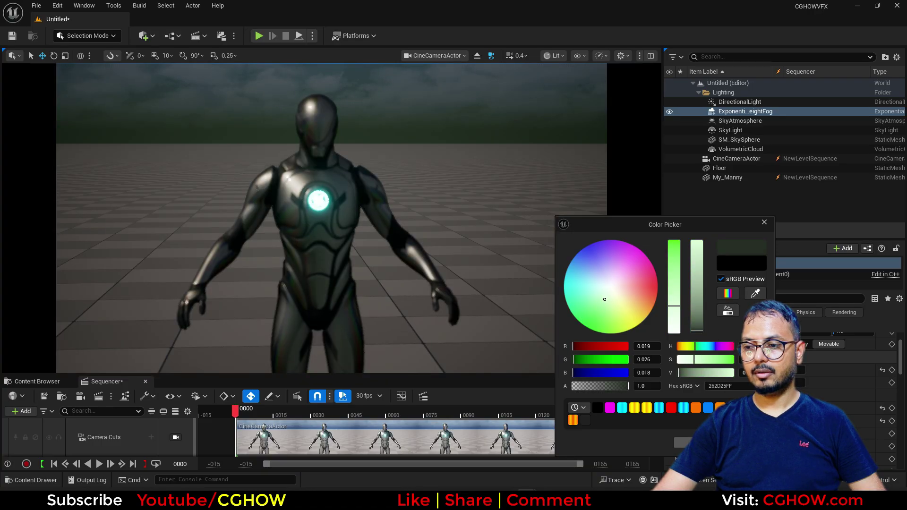
{"action": "left_click", "coordinate": [692, 442]}
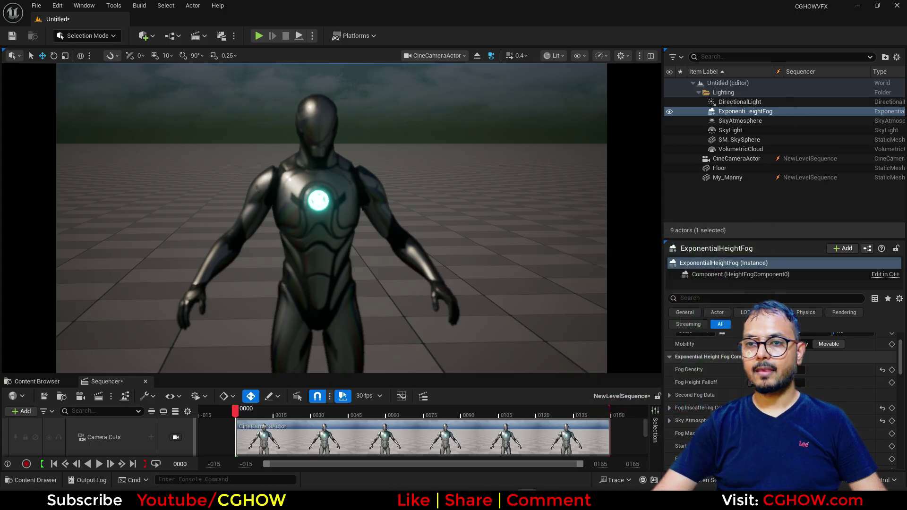
- Pull the cine camera back slightly and set its manual focus distance to about 205.59
{"action": "mouse_move", "coordinate": [396, 290]}
{"action": "right_mouse_down"}
{"action": "mouse_move", "coordinate": [370, 312]}
{"action": "mouse_move", "coordinate": [405, 303]}
{"action": "mouse_move", "coordinate": [393, 289]}
{"action": "right_mouse_up"}
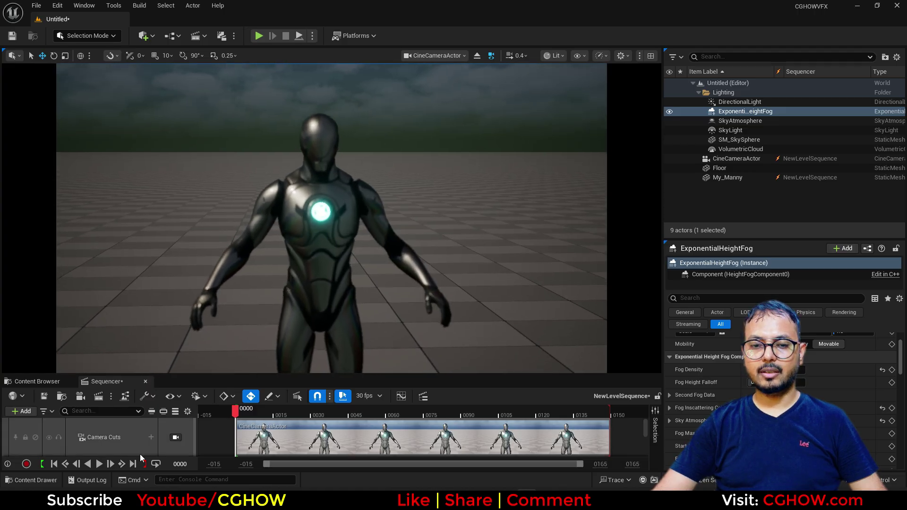
{"action": "left_click_drag", "start_coordinate": [172, 377], "coordinate": [173, 316]}
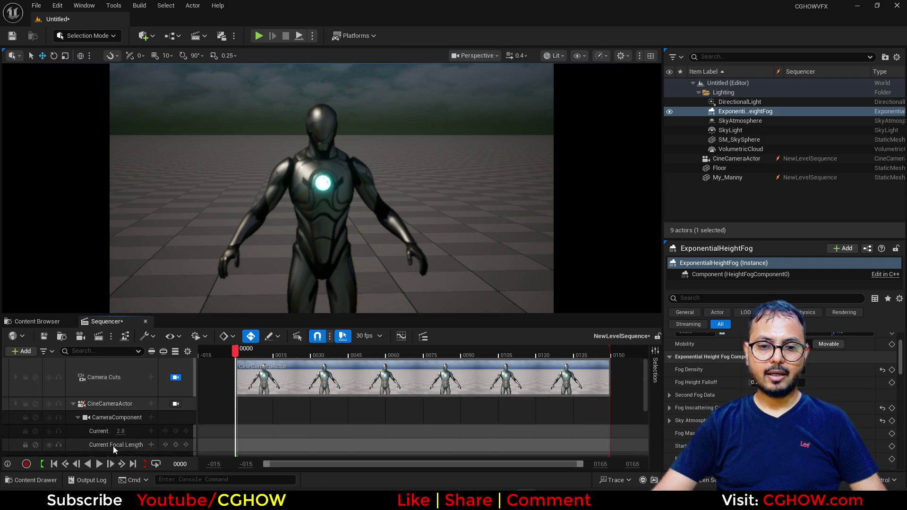
{"action": "scroll", "coordinate": [108, 426], "scroll_direction": "down", "scroll_amount": 2}
{"action": "left_click_drag", "start_coordinate": [128, 429], "coordinate": [115, 428]}
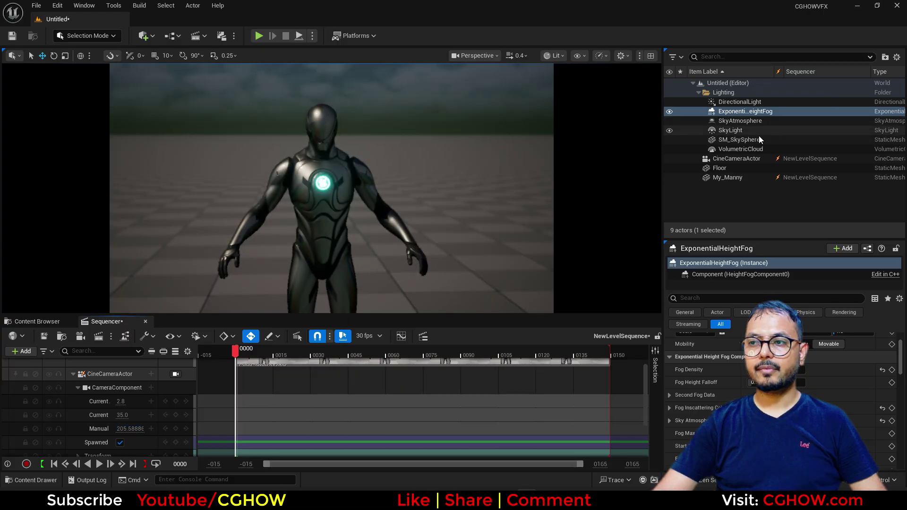
- Reset both height fog colours and recolour them with black Sky Atmosphere Ambient and dark grey 444444 inscattering
{"action": "left_click", "coordinate": [882, 421]}
{"action": "left_click", "coordinate": [882, 408]}
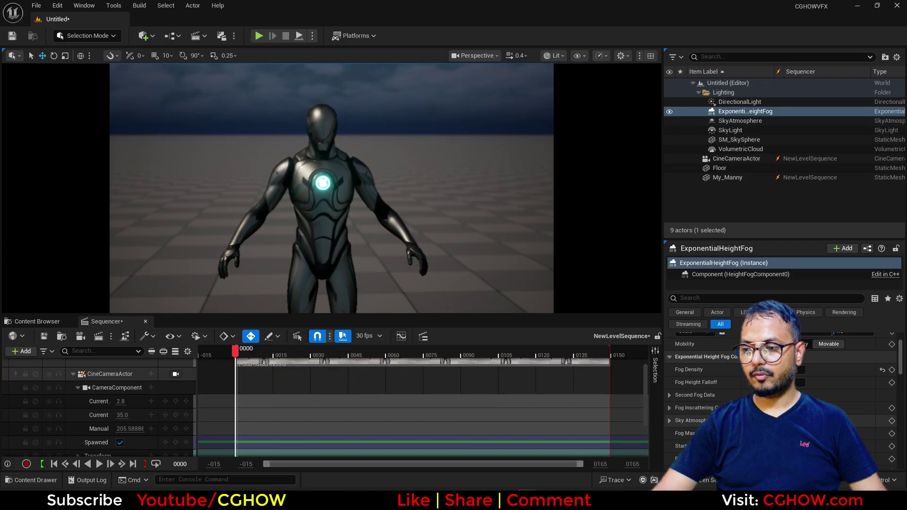
{"action": "left_click", "coordinate": [773, 421]}
{"action": "left_click_drag", "start_coordinate": [690, 320], "coordinate": [694, 336]}
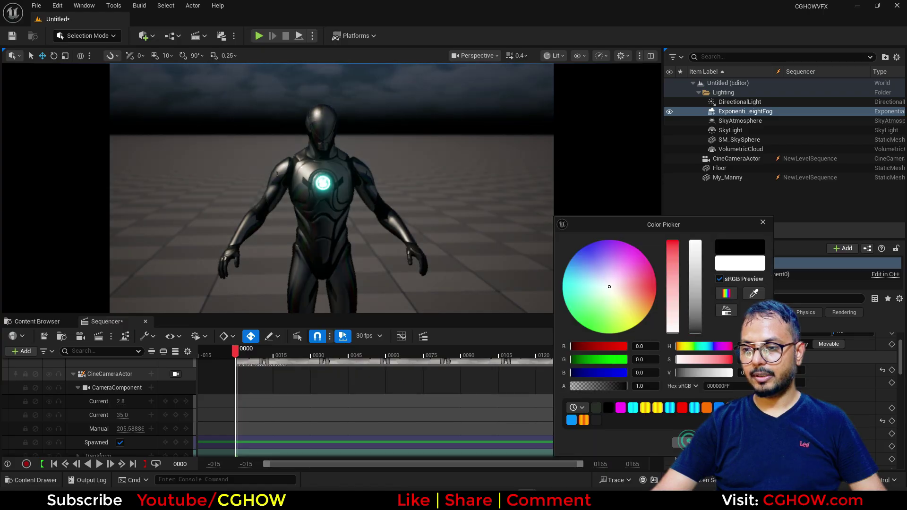
{"action": "left_click", "coordinate": [698, 329]}
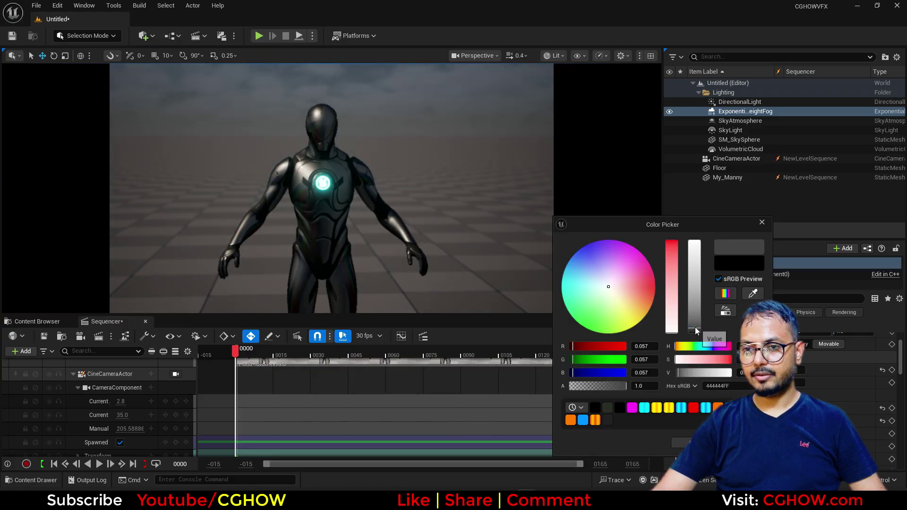
{"action": "left_click", "coordinate": [693, 442]}
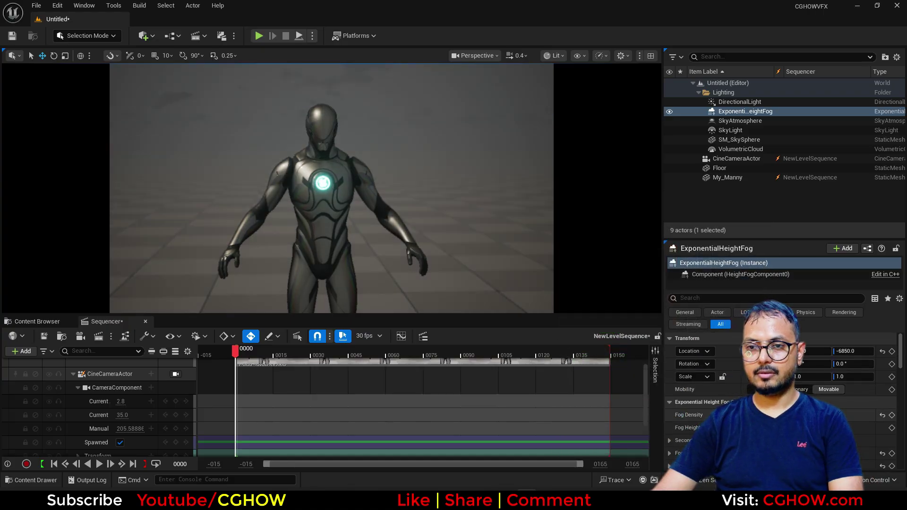
- Set the cine camera component's manual focus distance to about 352.37
{"action": "scroll", "coordinate": [704, 411], "scroll_direction": "down", "scroll_amount": 4}
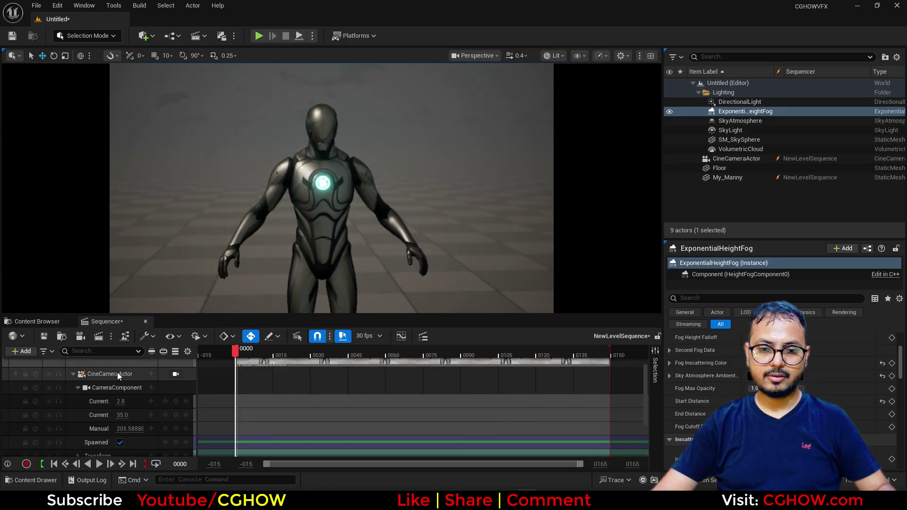
{"action": "left_click", "coordinate": [117, 388]}
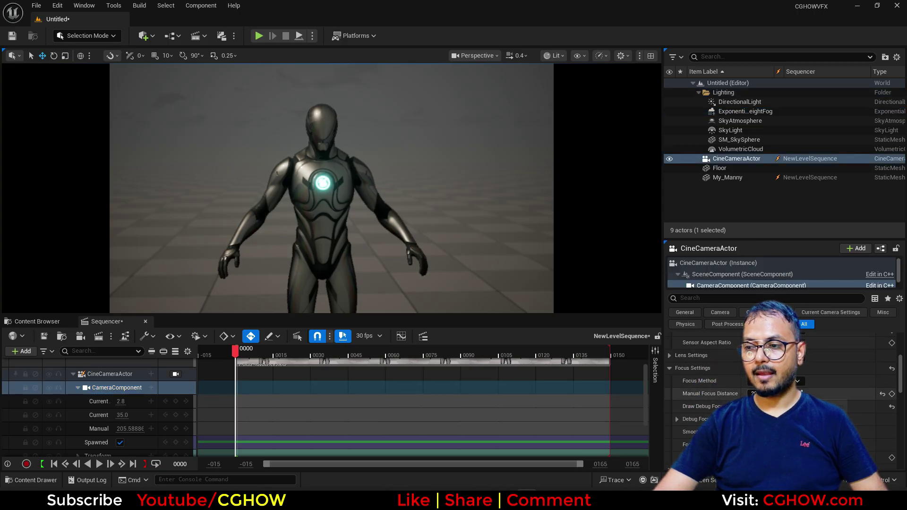
{"action": "left_click_drag", "start_coordinate": [775, 394], "coordinate": [758, 394]}
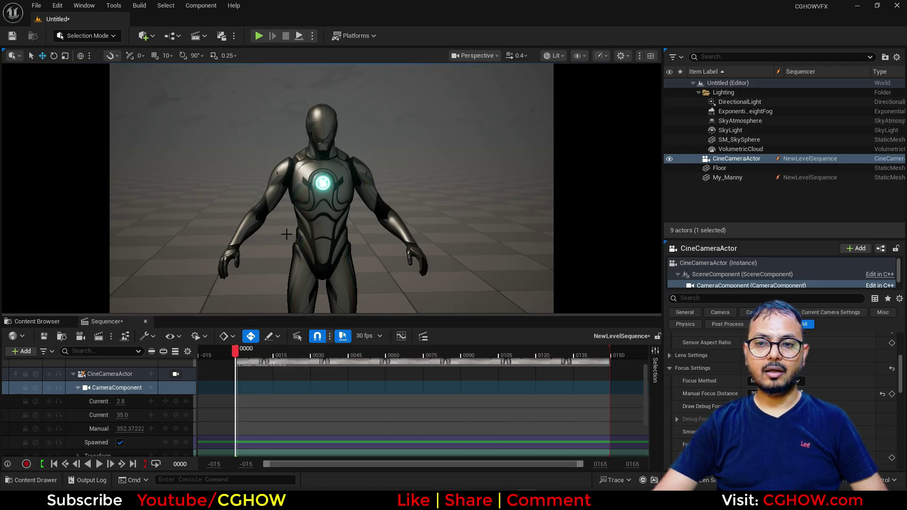
- Select the mannequin and filter its details by "overlay" to find the overlay material property
{"action": "left_click", "coordinate": [324, 206]}
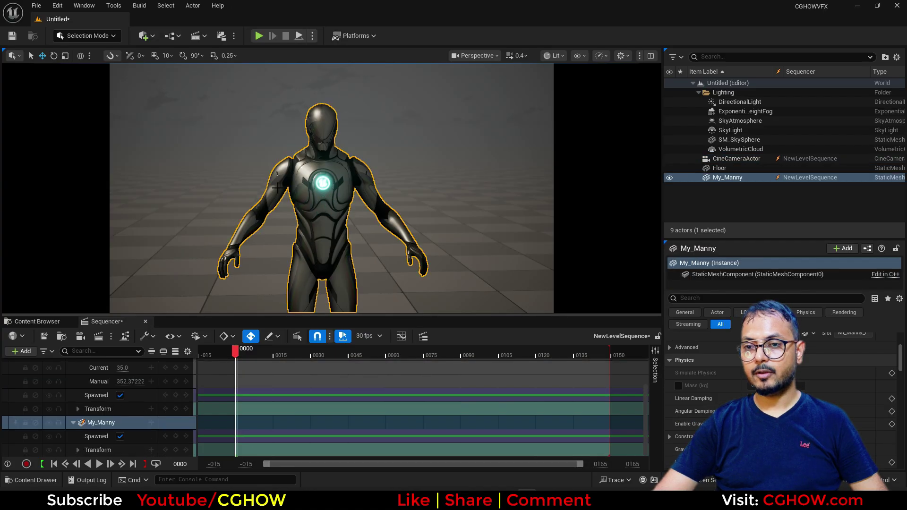
{"action": "left_click", "coordinate": [721, 299]}
{"action": "type", "text": "overlay"}
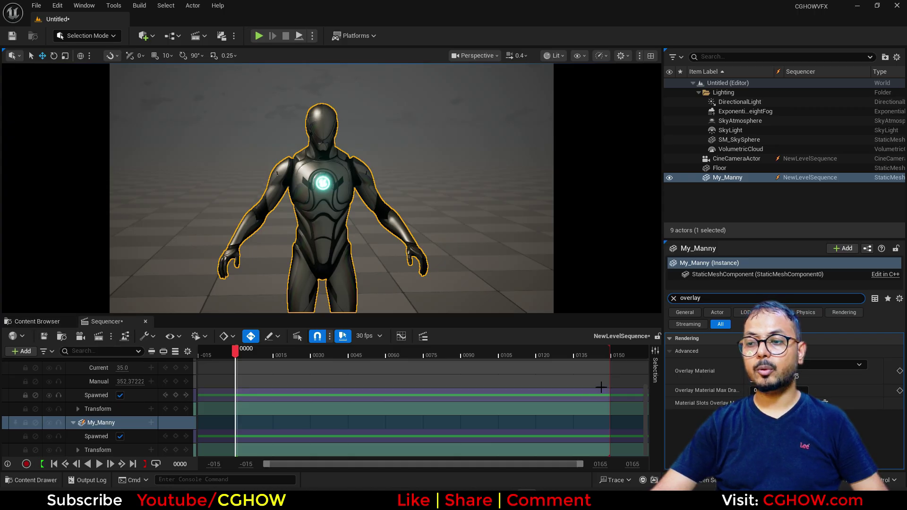
- Create a material named M_character_Aura in the Aura_Char folder and open it in the material editor
{"action": "left_click", "coordinate": [33, 323]}
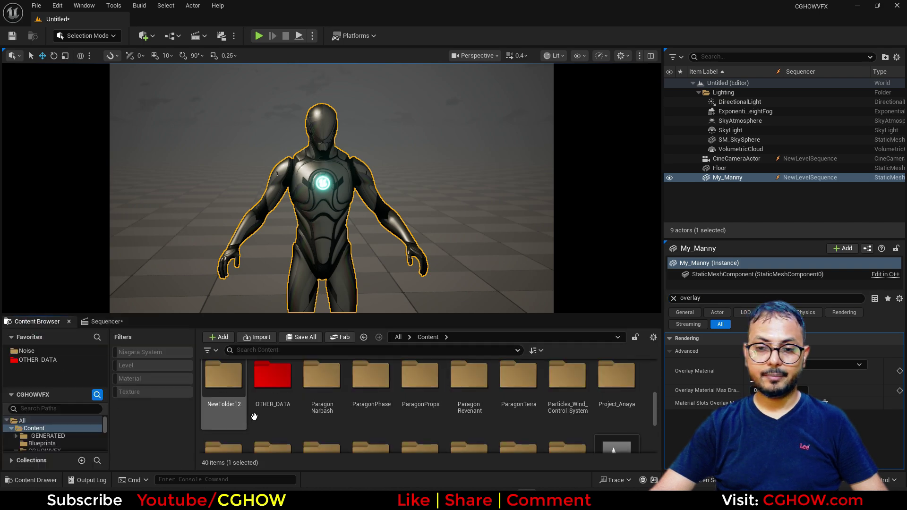
{"action": "left_click", "coordinate": [101, 326]}
{"action": "left_click", "coordinate": [37, 321]}
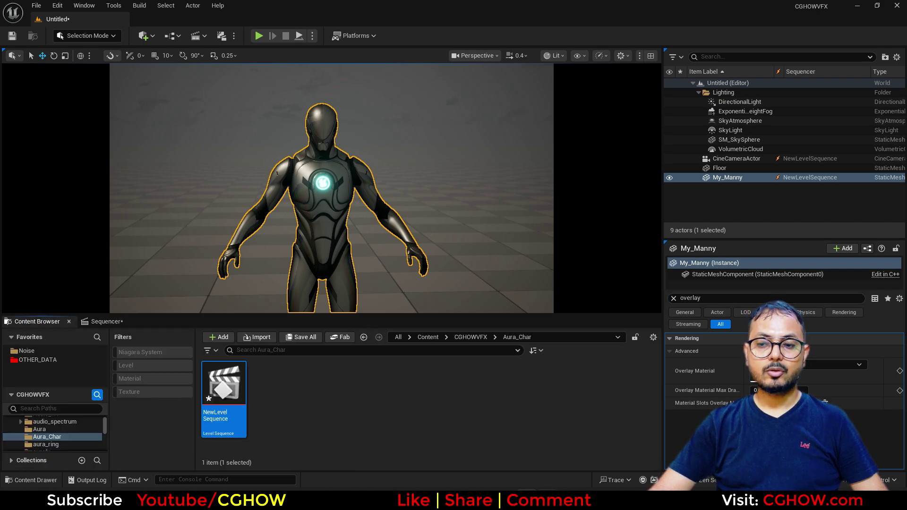
{"action": "right_click", "coordinate": [279, 415]}
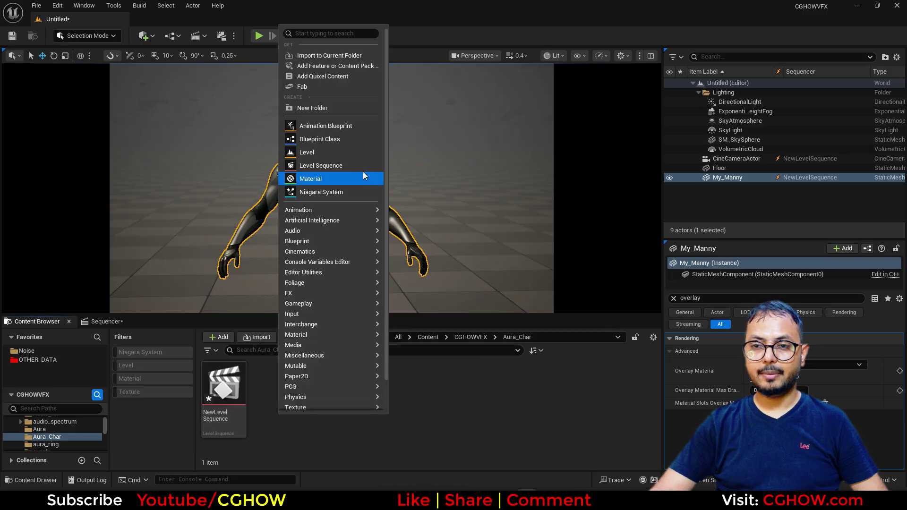
{"action": "left_click", "coordinate": [324, 175]}
{"action": "type", "text": "M_charac"}
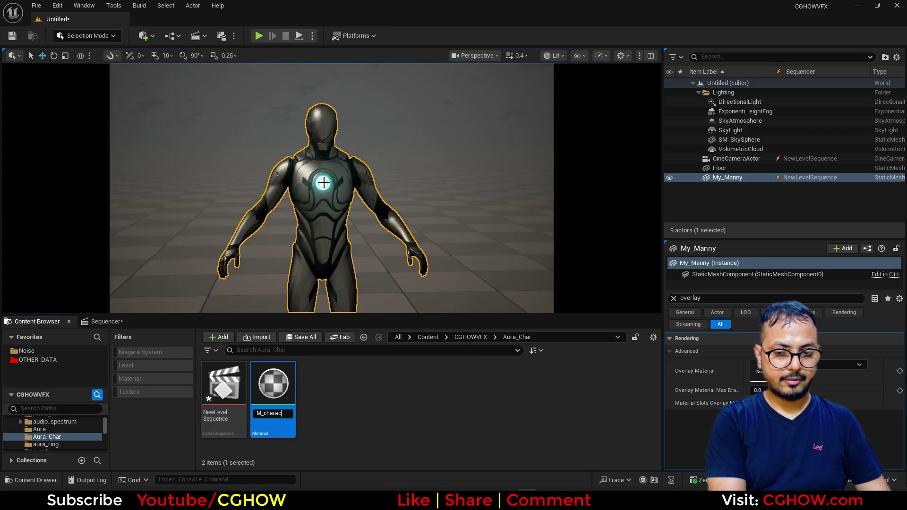
{"action": "type", "text": "ter_Aura"}
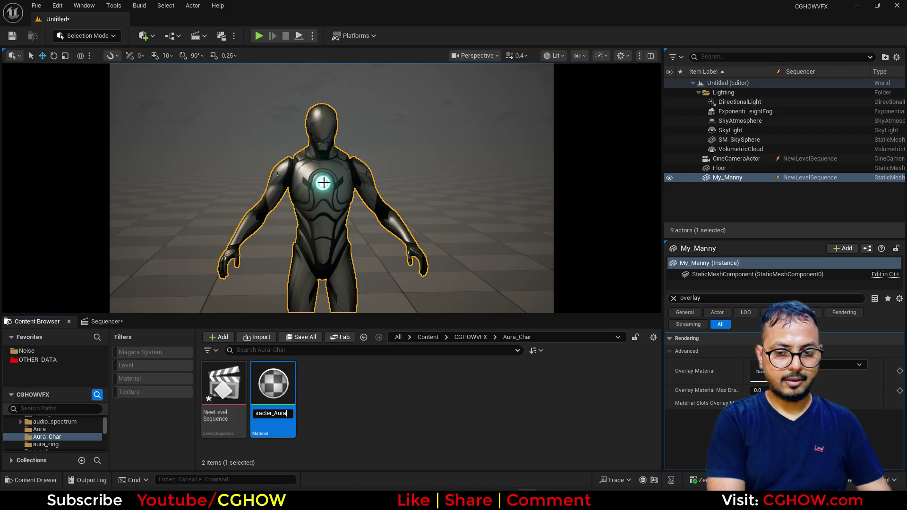
{"action": "key", "text": "Return"}
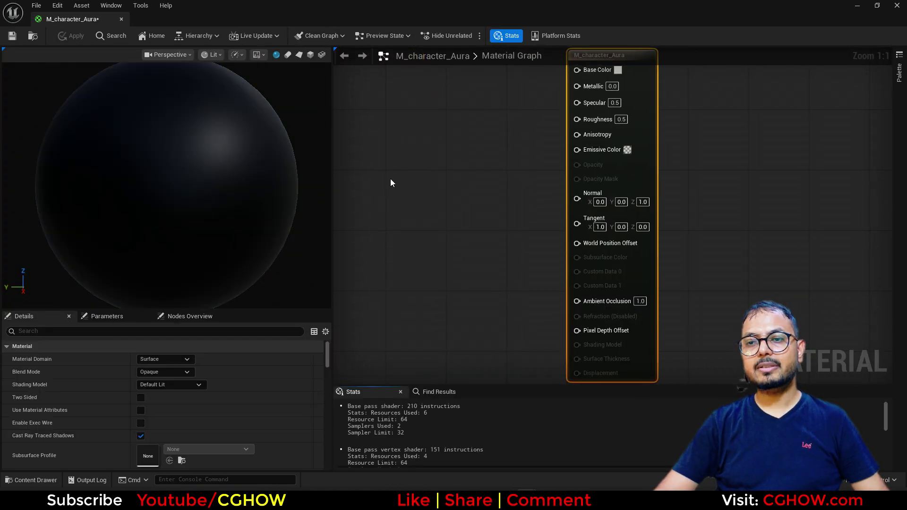
- Add a Fresnel node to the material graph and connect its output to Emissive Color
{"action": "right_click", "coordinate": [423, 135]}
{"action": "type", "text": "fre"}
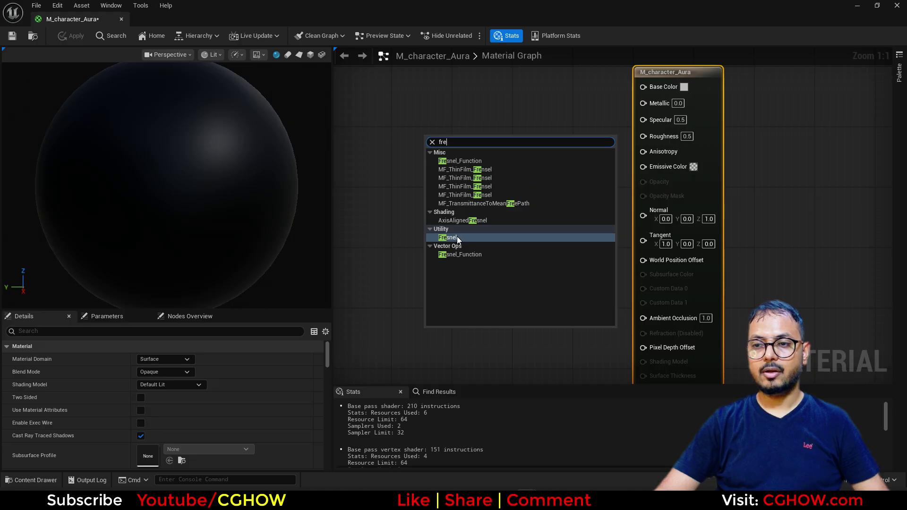
{"action": "left_click", "coordinate": [457, 237]}
{"action": "left_click_drag", "start_coordinate": [494, 190], "coordinate": [437, 283]}
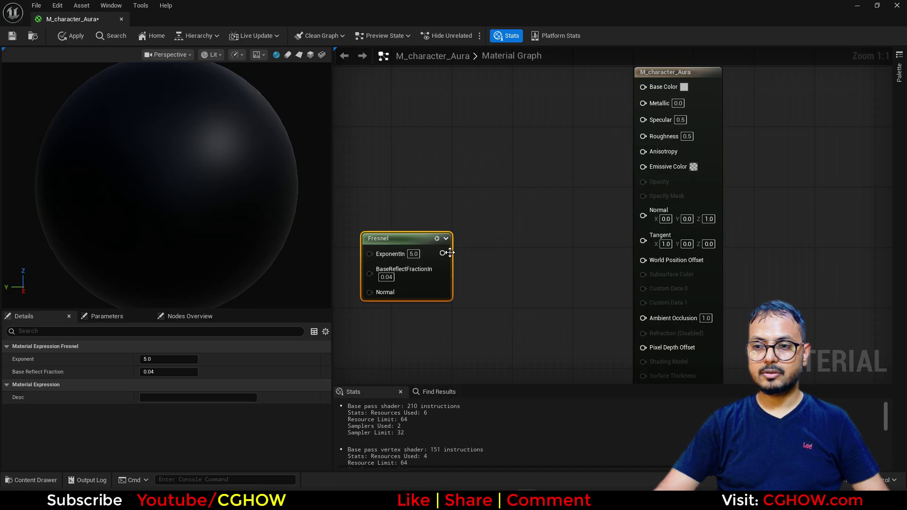
{"action": "left_click_drag", "start_coordinate": [589, 202], "coordinate": [644, 166]}
- Set the material's shading model to Unlit and its blend mode to Additive
{"action": "left_click", "coordinate": [715, 121]}
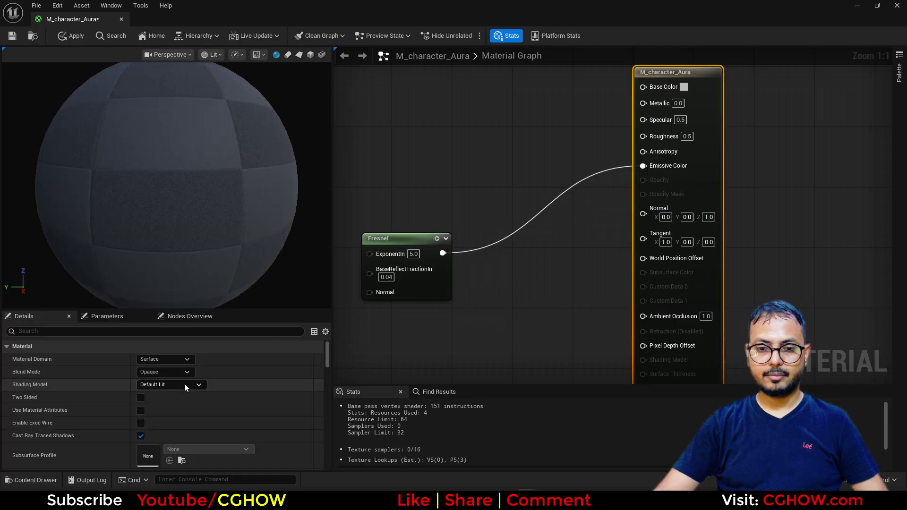
{"action": "left_click", "coordinate": [184, 384]}
{"action": "left_click", "coordinate": [150, 267]}
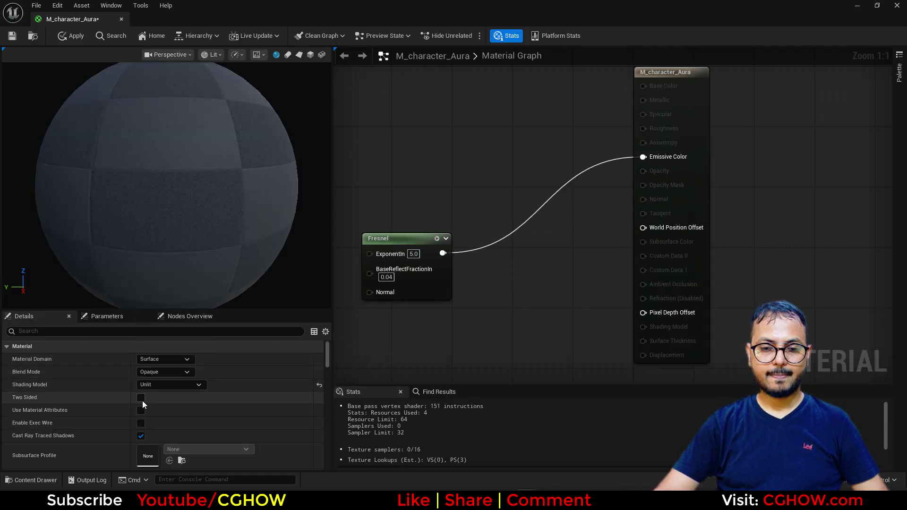
{"action": "left_click", "coordinate": [162, 372]}
{"action": "left_click", "coordinate": [169, 409]}
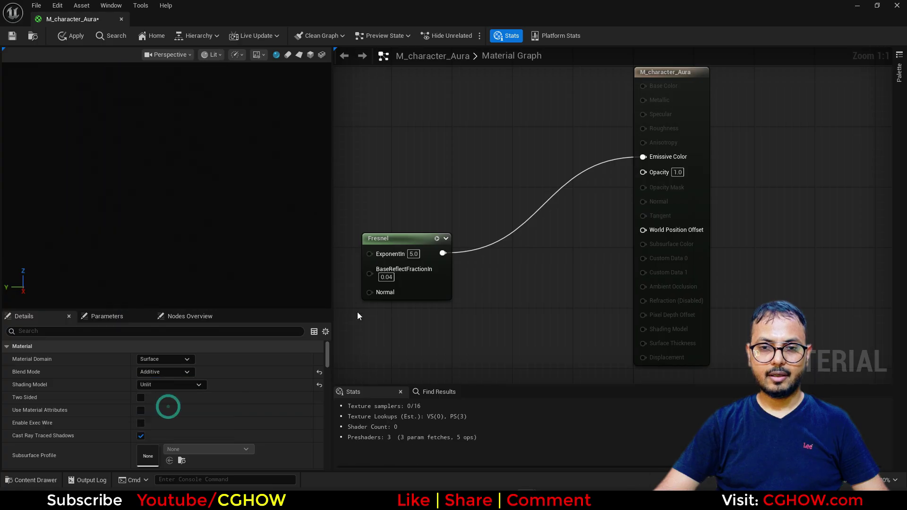
- Set the Fresnel exponent to 2.0 and feed the Fresnel output into the Base of a new Power node
{"action": "left_click_drag", "start_coordinate": [410, 245], "coordinate": [406, 183]}
{"action": "right_click_drag", "start_coordinate": [386, 202], "coordinate": [405, 268]}
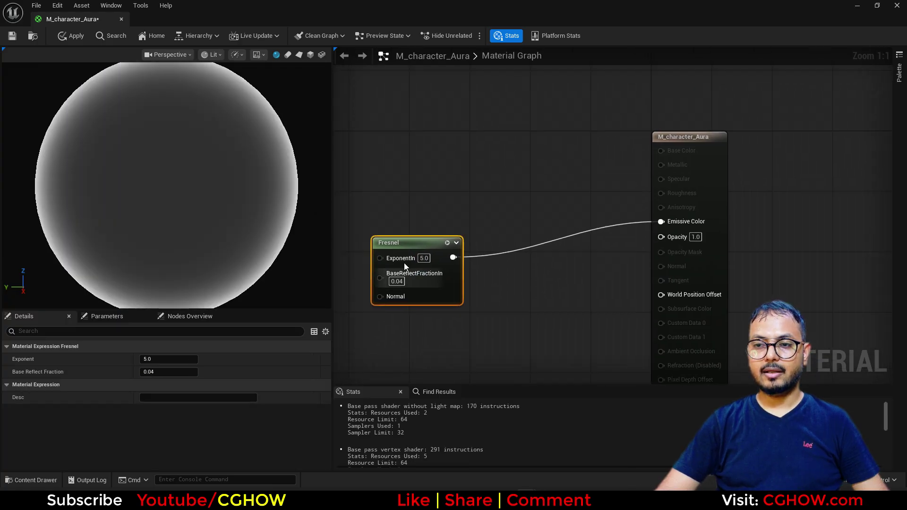
{"action": "left_click", "coordinate": [473, 246]}
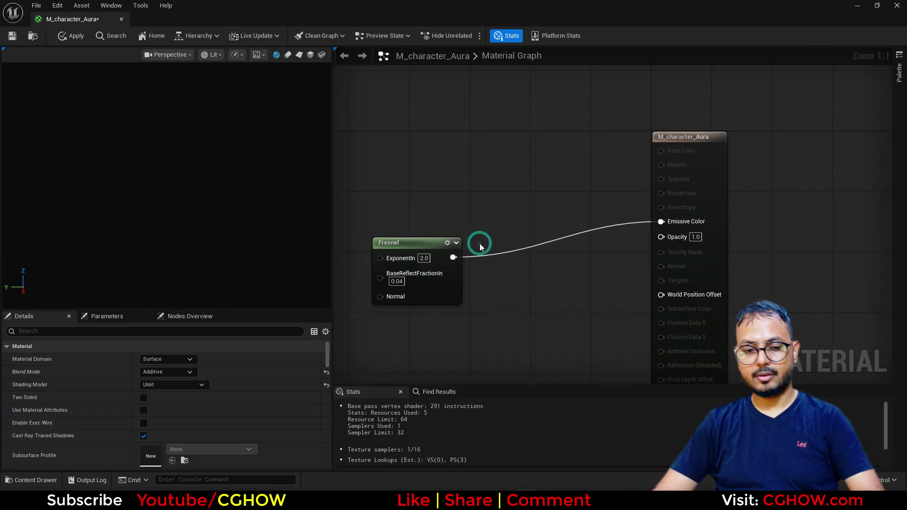
{"action": "left_click", "coordinate": [489, 246]}
{"action": "left_click_drag", "start_coordinate": [454, 257], "coordinate": [507, 260]}
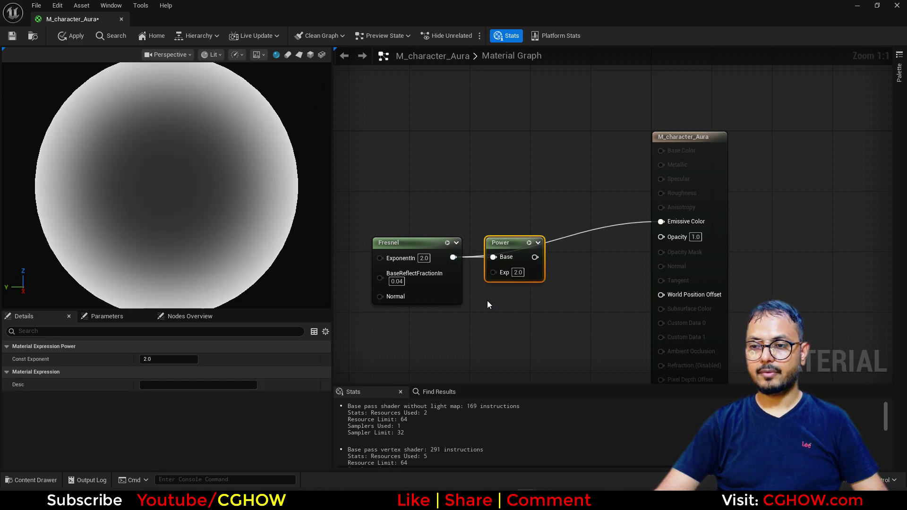
- Drive the Power node's Exp with a new scalar parameter named power and connect the Power output to Emissive Color
{"action": "left_click", "coordinate": [487, 301]}
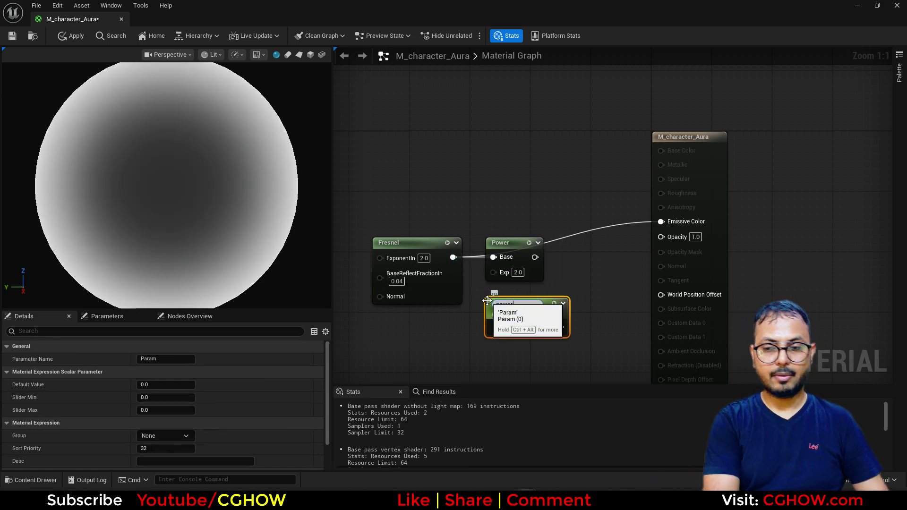
{"action": "left_click_drag", "start_coordinate": [560, 325], "coordinate": [593, 239]}
{"action": "left_click_drag", "start_coordinate": [657, 226], "coordinate": [661, 221]}
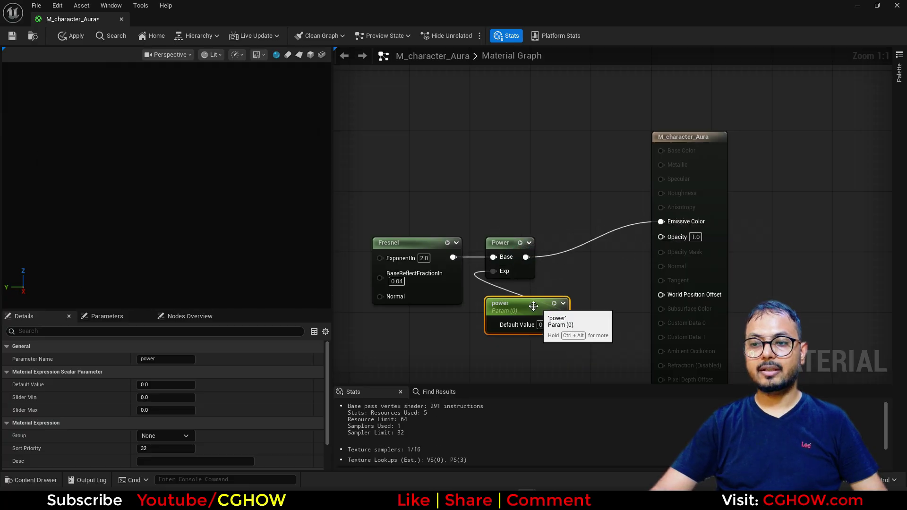
{"action": "left_click_drag", "start_coordinate": [536, 307], "coordinate": [437, 337]}
{"action": "right_click_drag", "start_coordinate": [550, 288], "coordinate": [508, 338]}
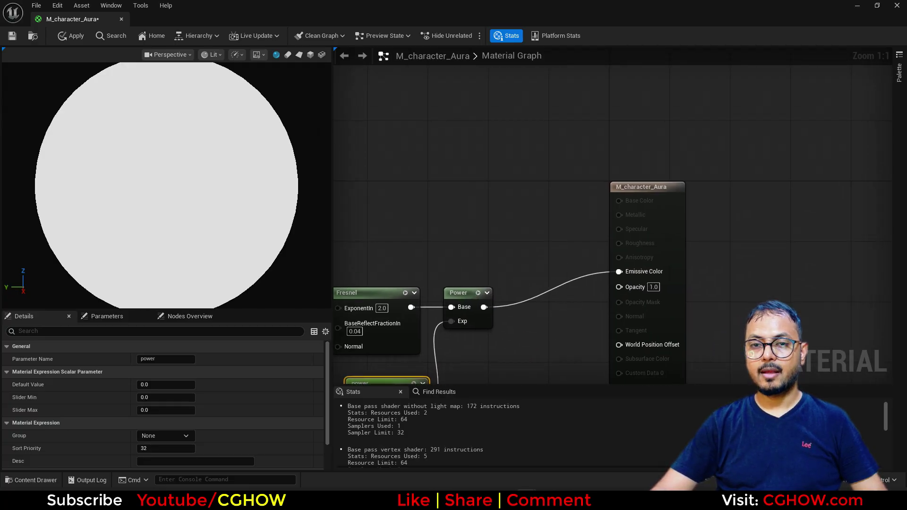
- Move the Power node's output connection from Emissive Color to the material's Opacity
{"action": "right_click_drag", "start_coordinate": [651, 264], "coordinate": [643, 202]}
{"action": "left_click_drag", "start_coordinate": [669, 163], "coordinate": [729, 169]}
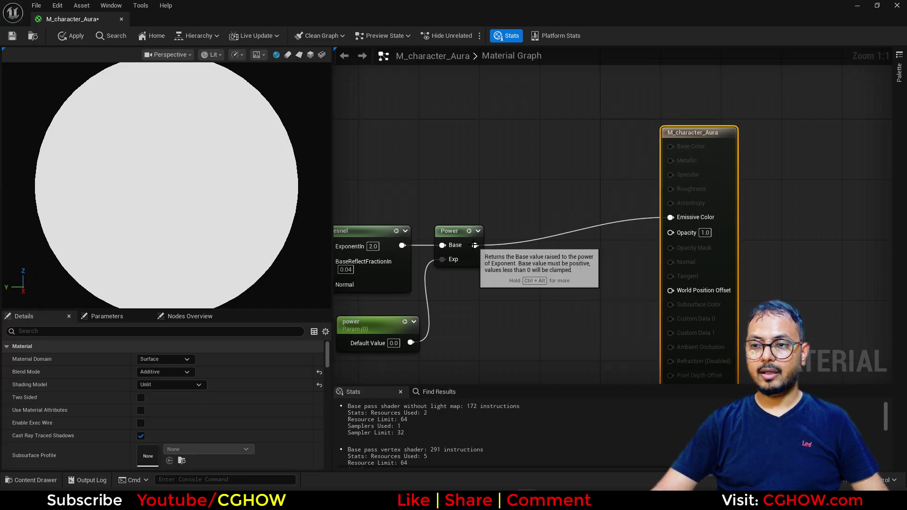
{"action": "left_click_drag", "start_coordinate": [475, 245], "coordinate": [688, 231]}
{"action": "right_click_drag", "start_coordinate": [487, 130], "coordinate": [477, 167]}
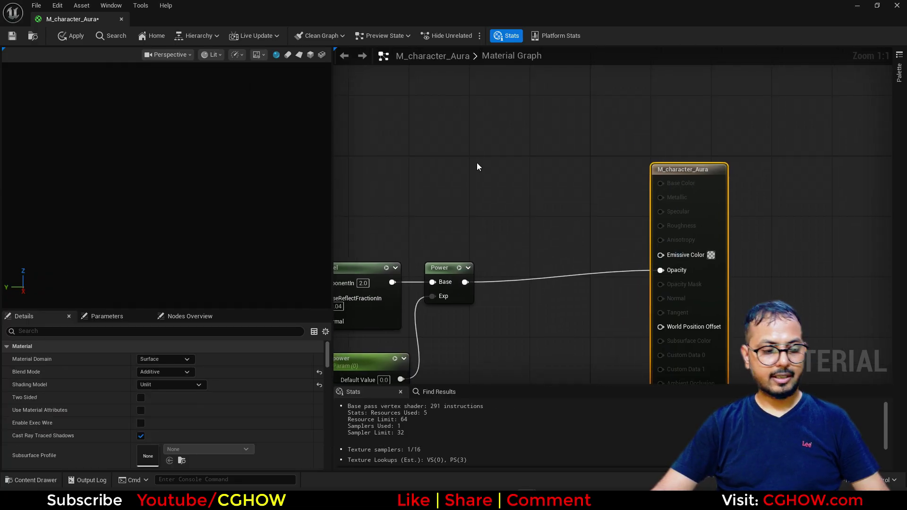
- Add a Constant3Vector node above the Power node and convert it to a parameter named color
{"action": "key", "text": "3"}
{"action": "left_click", "coordinate": [449, 164]}
{"action": "right_click", "coordinate": [481, 160]}
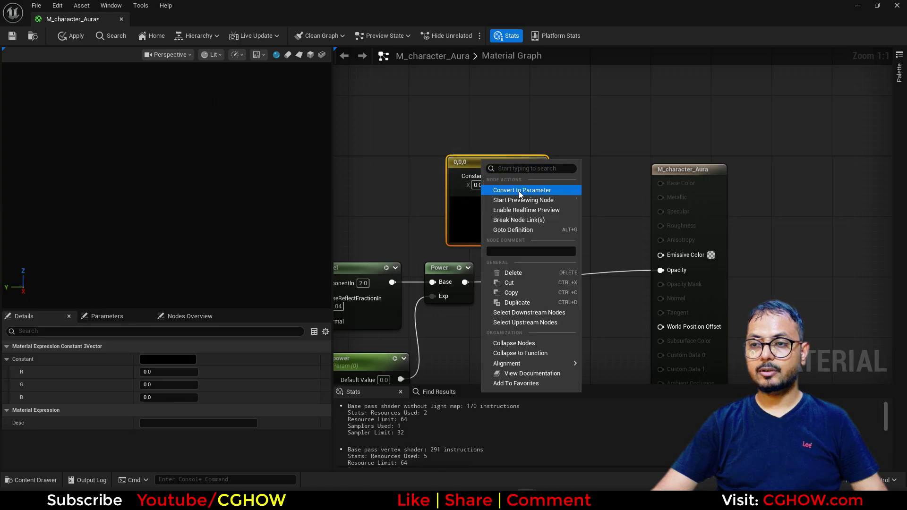
{"action": "left_click", "coordinate": [530, 192]}
{"action": "type", "text": "color"}
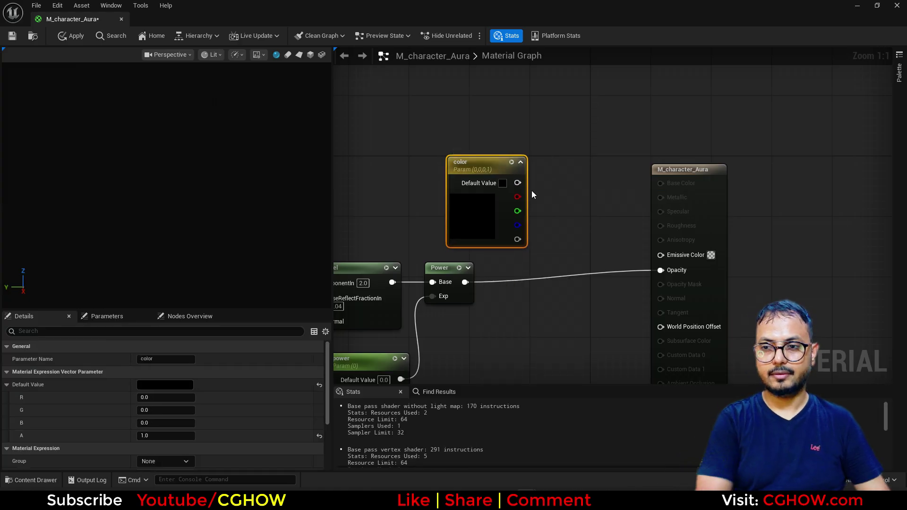
{"action": "key", "text": "Return"}
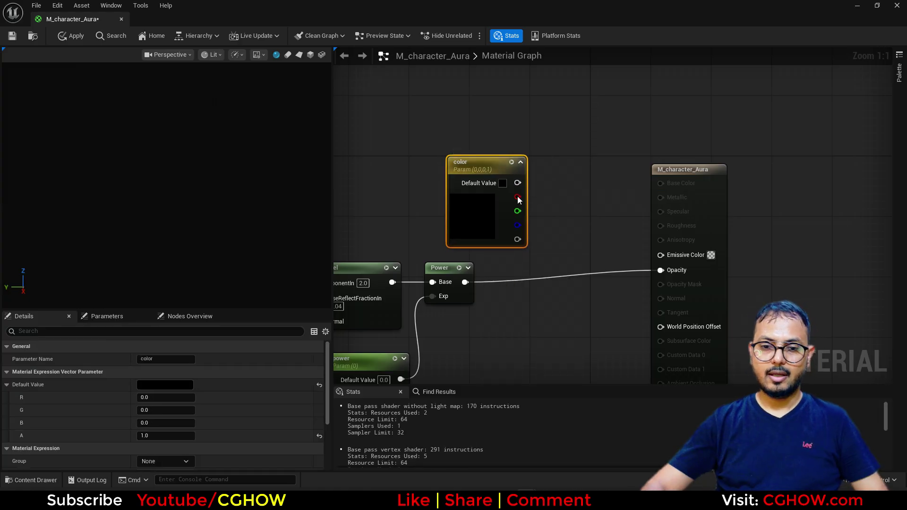
- Set the color parameter's green channel to 1, connect it to Emissive Color, and apply the material
{"action": "left_click", "coordinate": [159, 413]}
{"action": "type", "text": "1"}
{"action": "key", "text": "Return"}
{"action": "left_click_drag", "start_coordinate": [517, 182], "coordinate": [686, 257]}
{"action": "scroll", "coordinate": [649, 170], "scroll_direction": "down", "scroll_amount": 3}
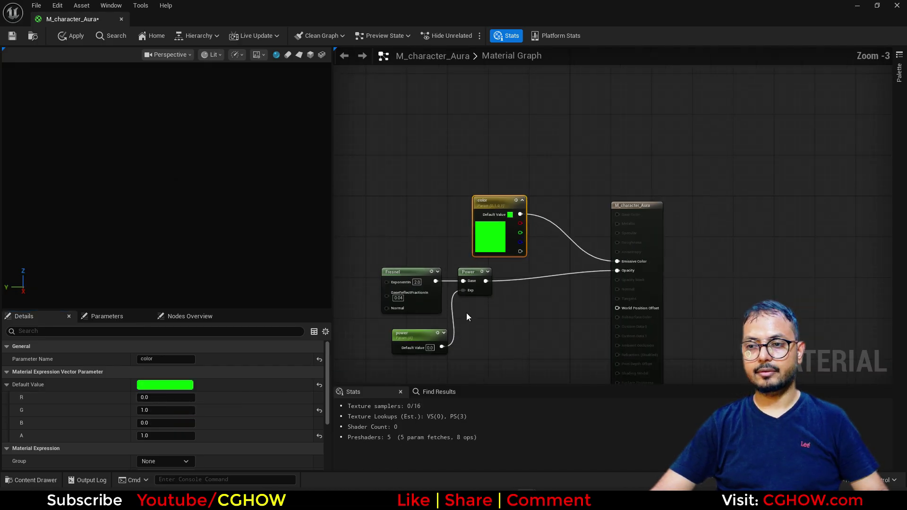
{"action": "left_click", "coordinate": [75, 36]}
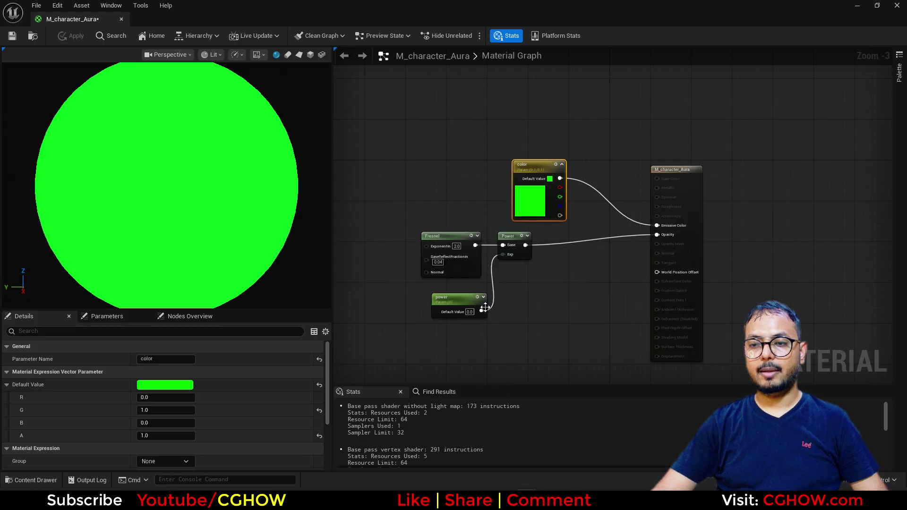
- Close the material editor and create a material instance named M_character_Aura_Inst from M_character_Aura
{"action": "left_click", "coordinate": [121, 19]}
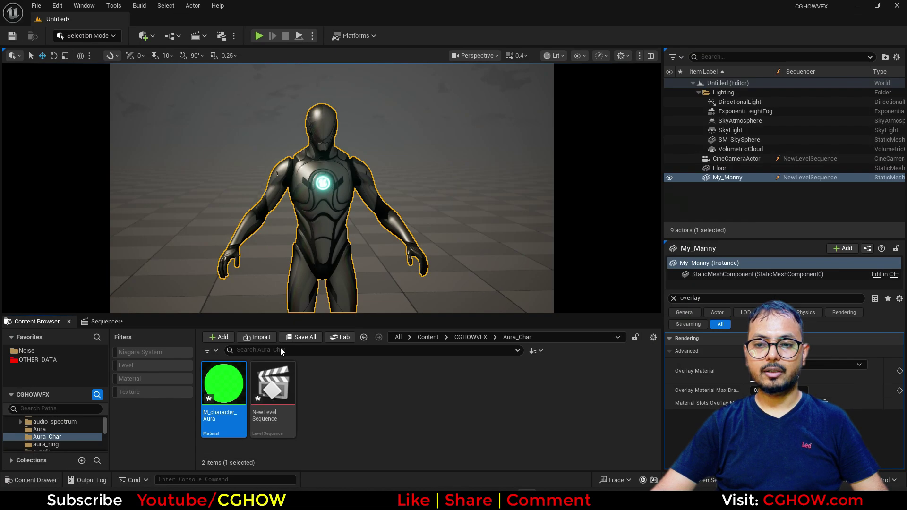
{"action": "right_click", "coordinate": [234, 387]}
{"action": "left_click", "coordinate": [280, 137]}
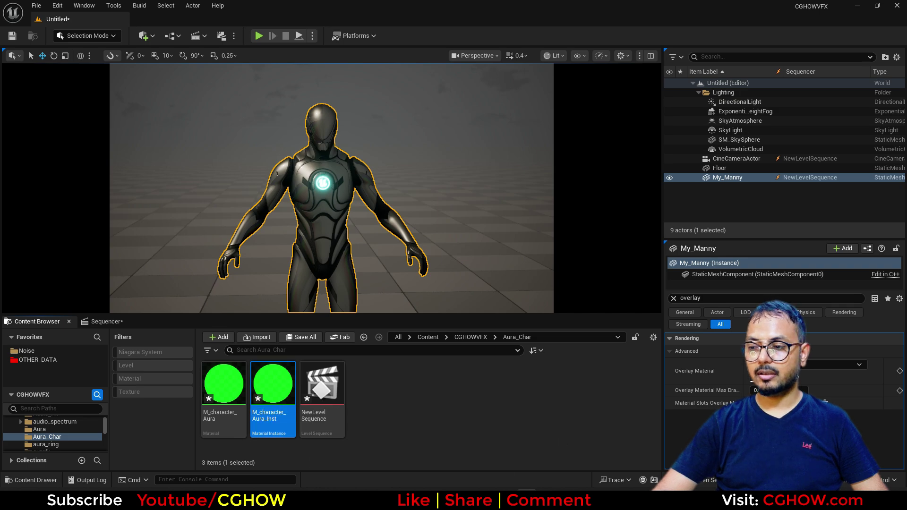
- Save all changed content, naming the untitled level aura
{"action": "key", "text": "ctrl+shift+s"}
{"action": "left_click", "coordinate": [514, 356]}
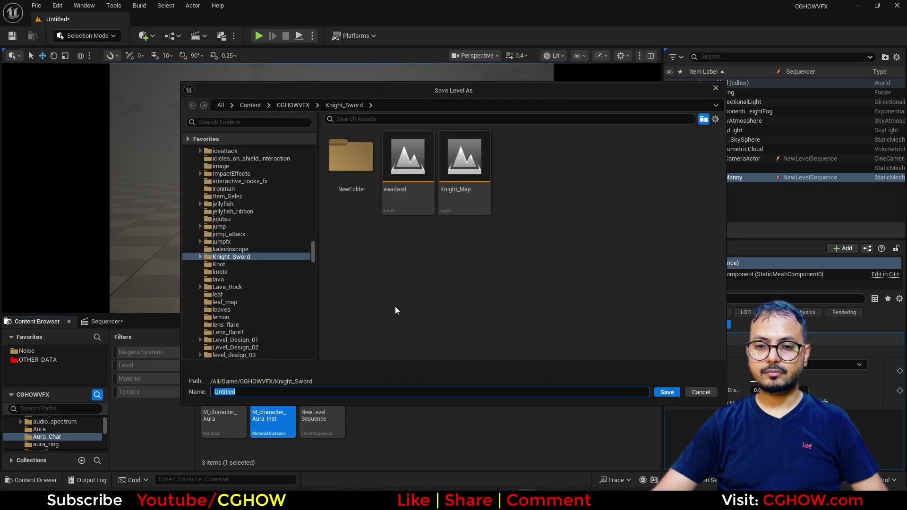
{"action": "type", "text": "aura"}
{"action": "key", "text": "Return"}
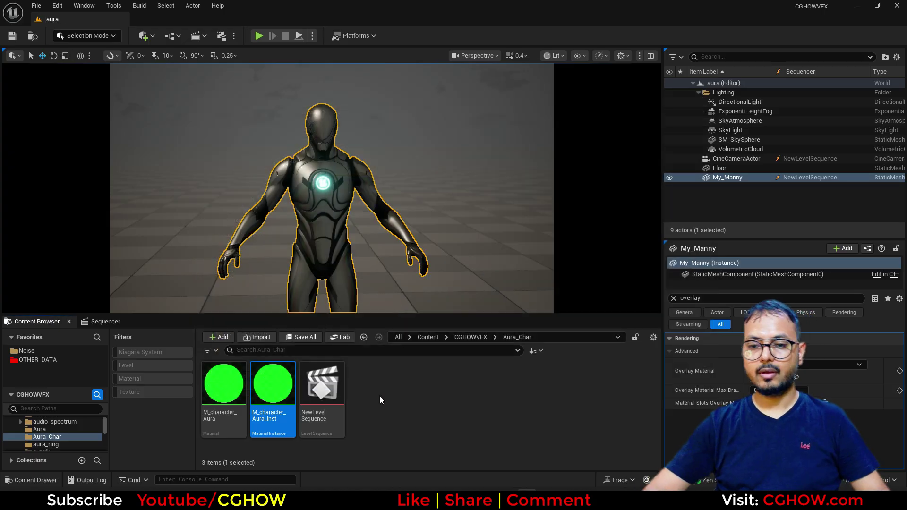
- Assign M_character_Aura_Inst as My_Manny's overlay material and open the instance in a floating window over the level editor
{"action": "left_click_drag", "start_coordinate": [269, 395], "coordinate": [666, 467]}
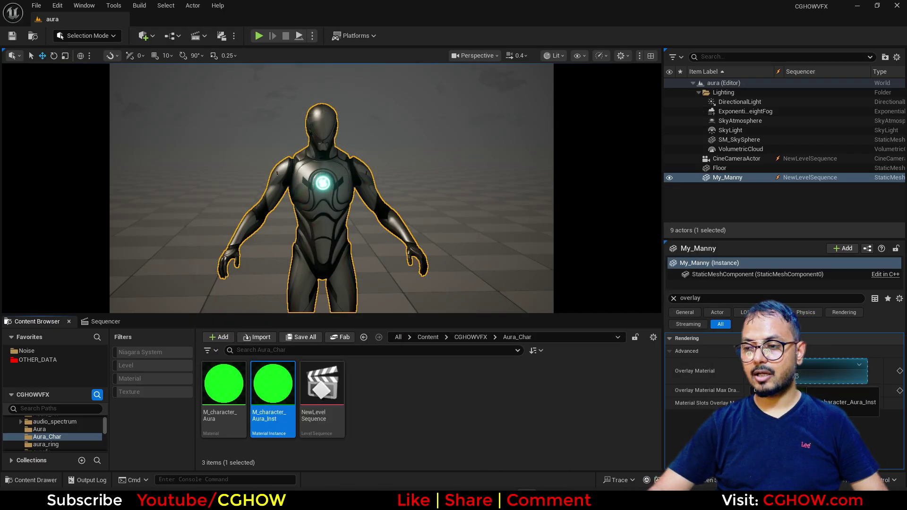
{"action": "left_click_drag", "start_coordinate": [803, 378], "coordinate": [822, 371]}
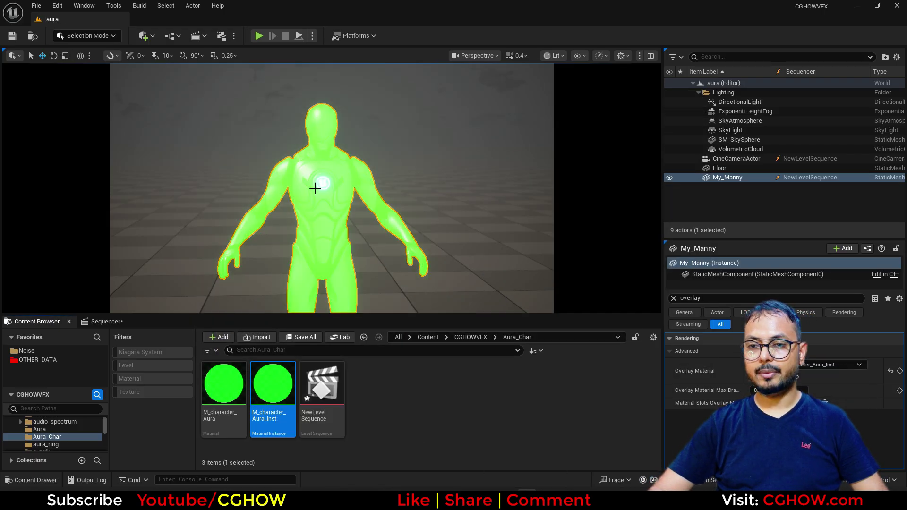
{"action": "double_click", "coordinate": [270, 397]}
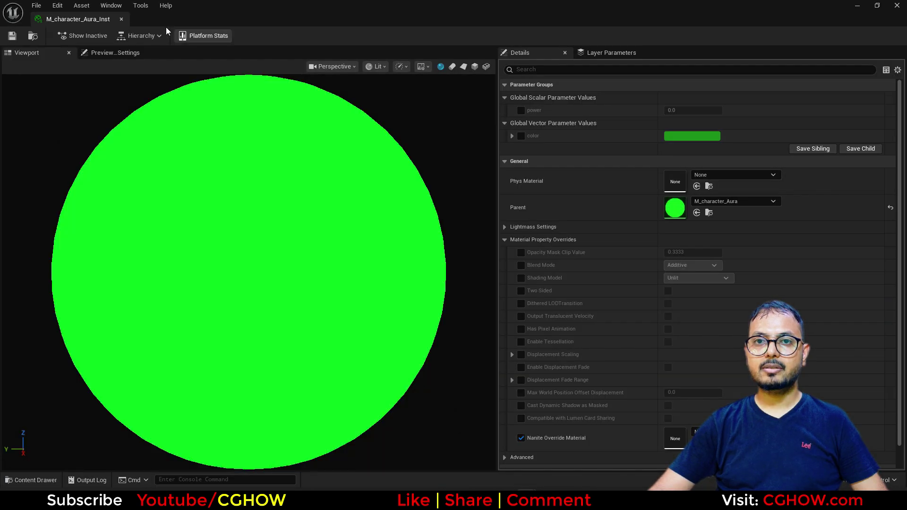
{"action": "left_click_drag", "start_coordinate": [112, 38], "coordinate": [514, 250]}
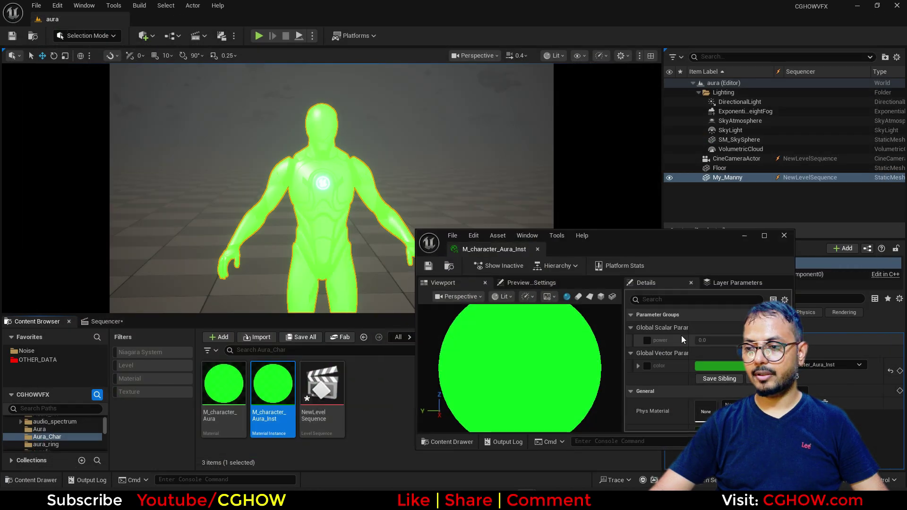
- Enable the instance's power and color overrides and raise power to about 1.34
{"action": "left_click", "coordinate": [647, 366]}
{"action": "left_click_drag", "start_coordinate": [689, 340], "coordinate": [712, 340]}
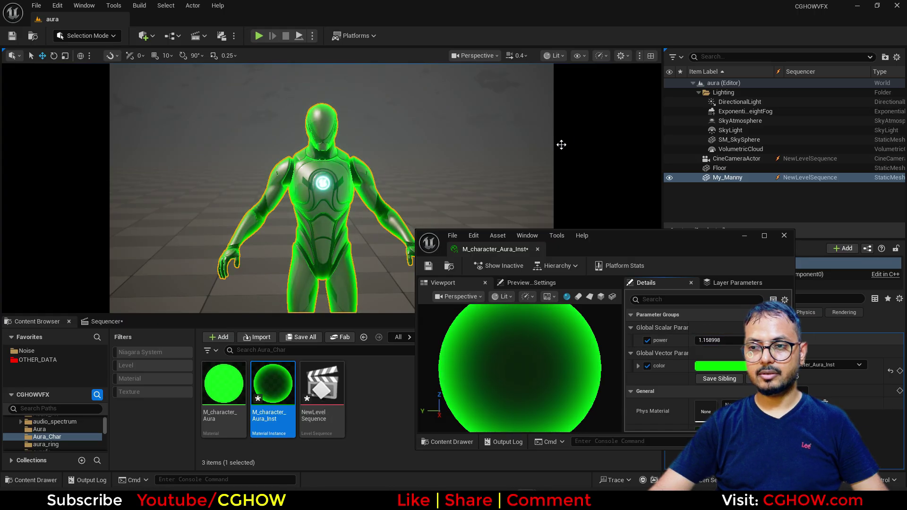
{"action": "left_click", "coordinate": [584, 144]}
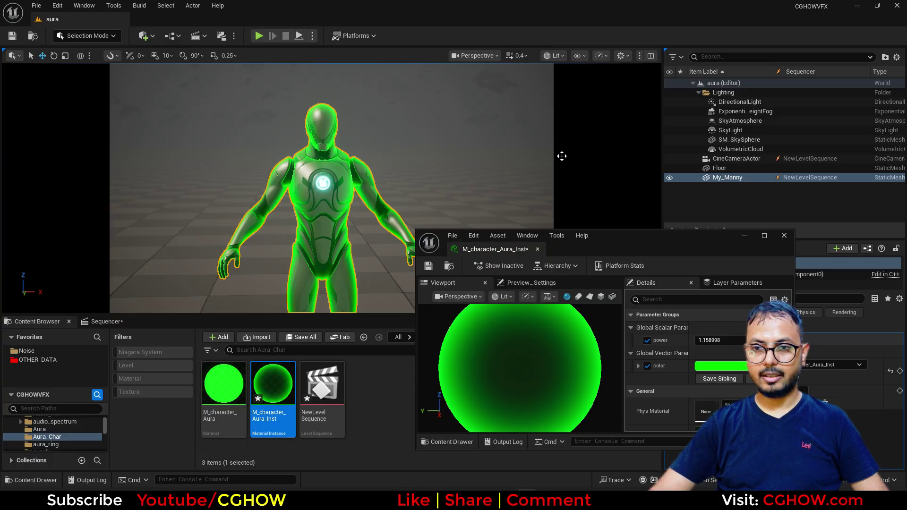
{"action": "left_click_drag", "start_coordinate": [704, 339], "coordinate": [710, 340]}
- Darken the instance's green color parameter to a value of about 0.271
{"action": "left_click", "coordinate": [707, 365]}
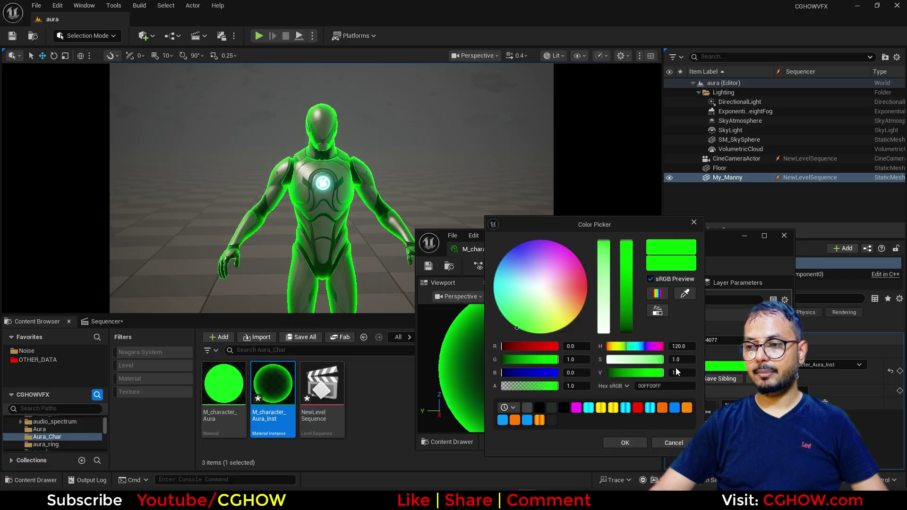
{"action": "mouse_move", "coordinate": [623, 299]}
{"action": "left_mouse_down"}
{"action": "mouse_move", "coordinate": [629, 324]}
{"action": "mouse_move", "coordinate": [637, 309]}
{"action": "left_mouse_up"}
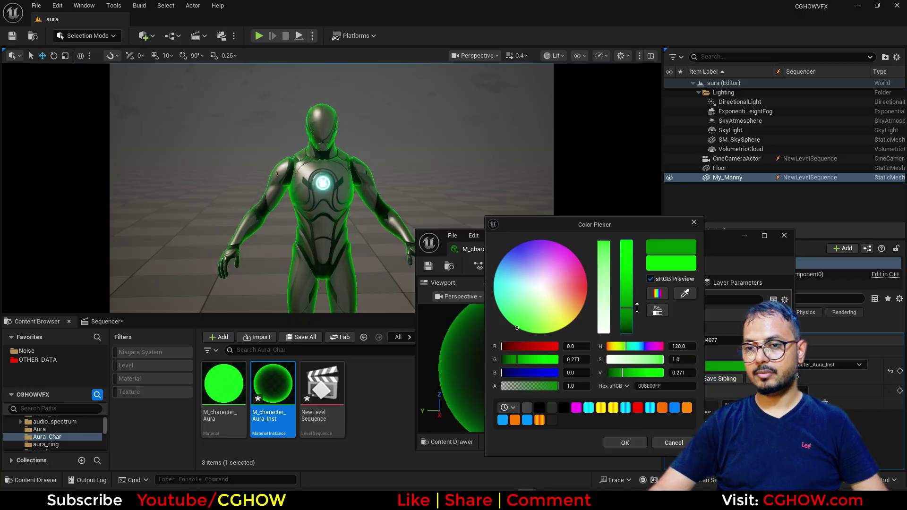
{"action": "left_click", "coordinate": [625, 443]}
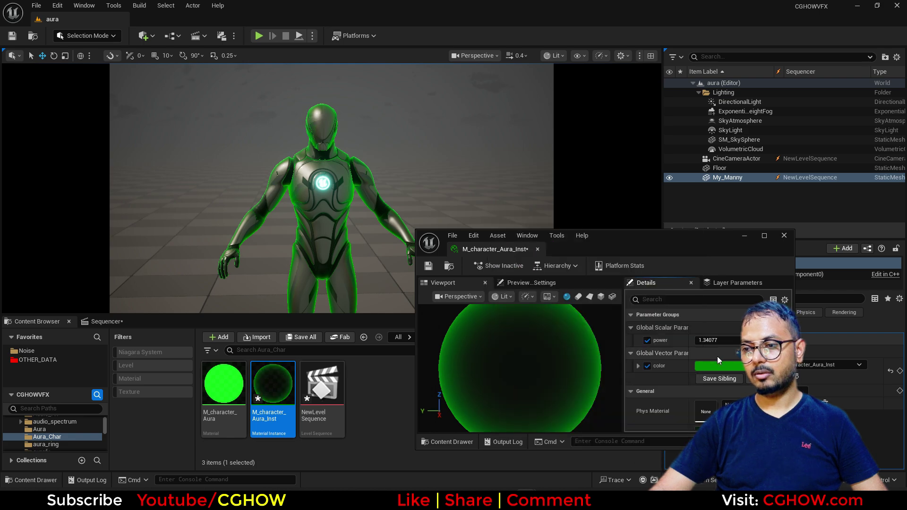
- Lower the instance's power to about 0.915, close its editor, and save the changed instance and level sequence
{"action": "left_click_drag", "start_coordinate": [723, 340], "coordinate": [704, 340]}
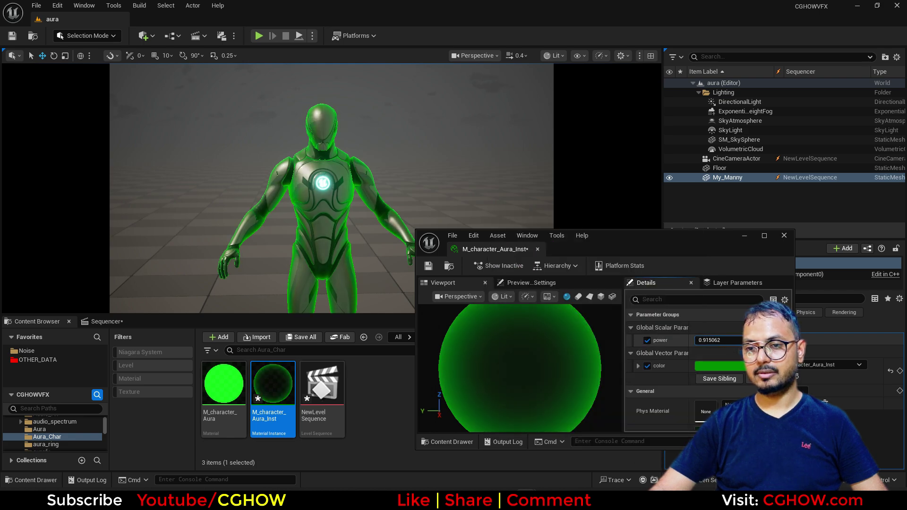
{"action": "left_click", "coordinate": [785, 235]}
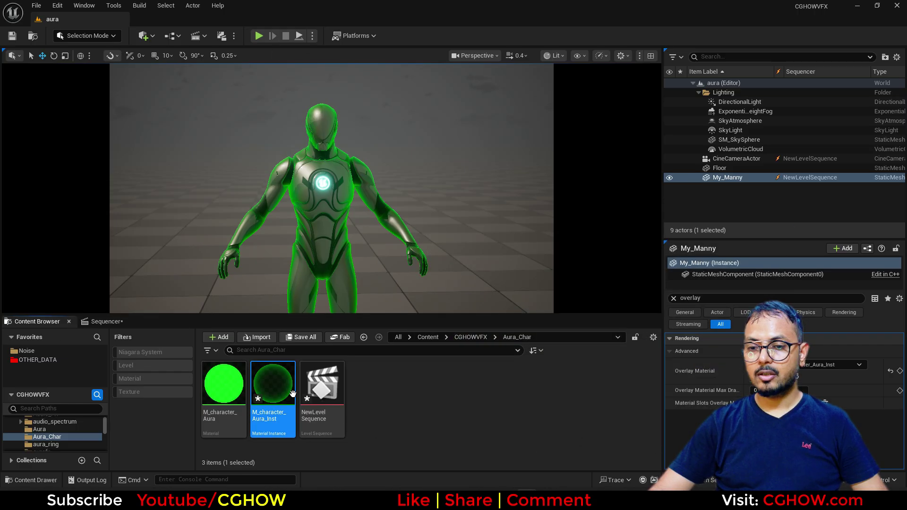
{"action": "key", "text": "ctrl+shift+s"}
{"action": "left_click", "coordinate": [517, 353]}
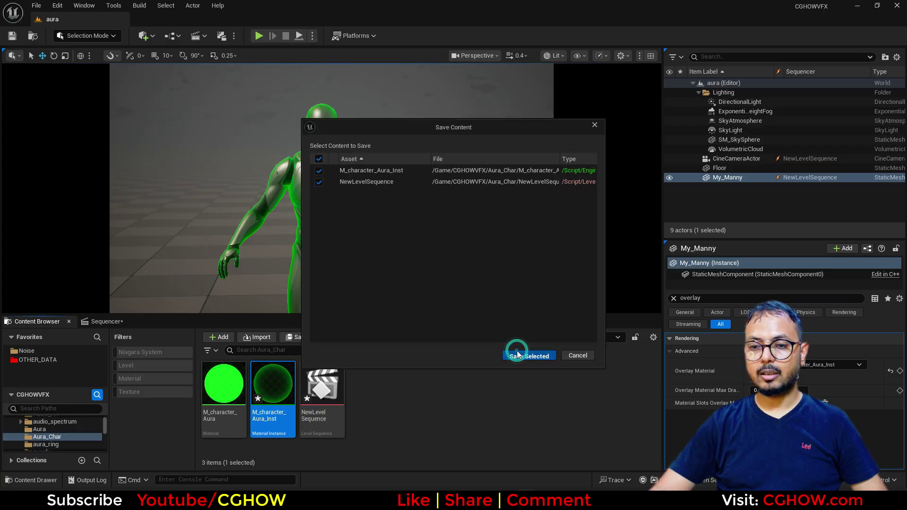
- Create a Niagara System named NS_aglow in the Aura_Char folder and open it for editing
{"action": "right_click", "coordinate": [389, 388]}
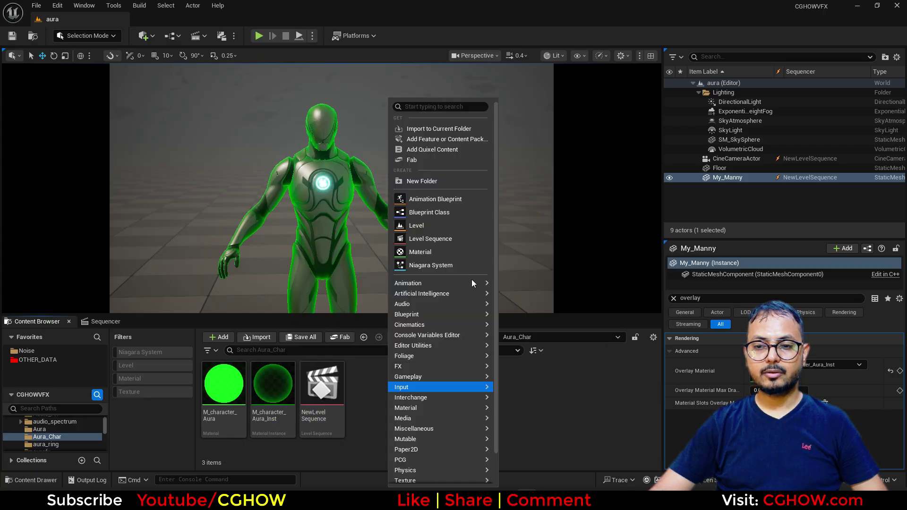
{"action": "left_click", "coordinate": [441, 266]}
{"action": "left_click", "coordinate": [202, 414]}
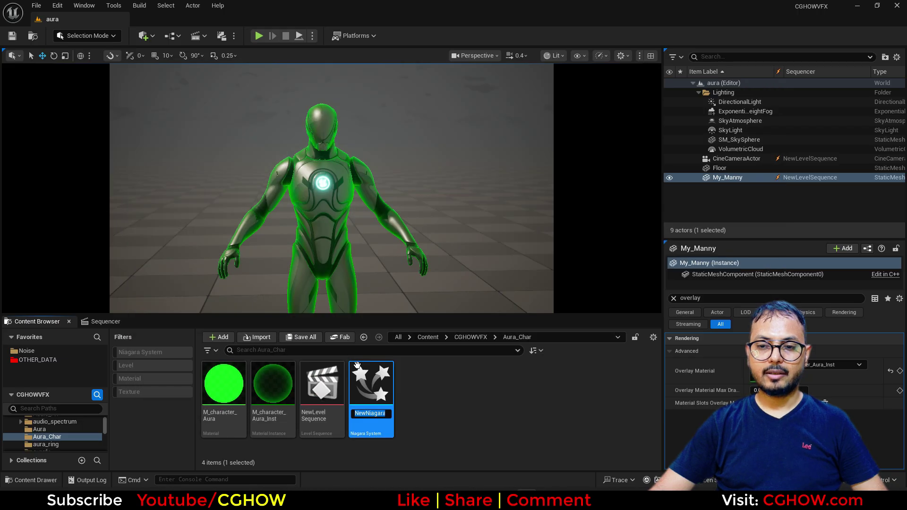
{"action": "type", "text": "NS_aglow"}
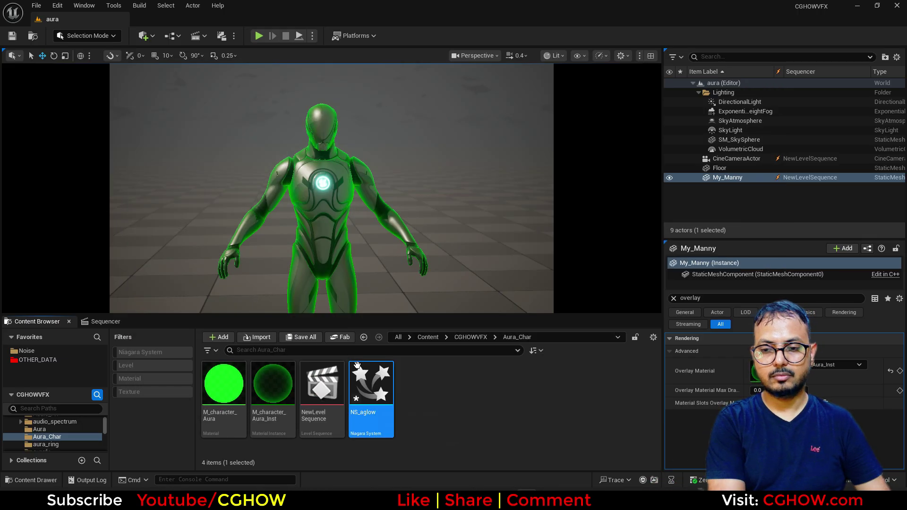
{"action": "double_click", "coordinate": [357, 365]}
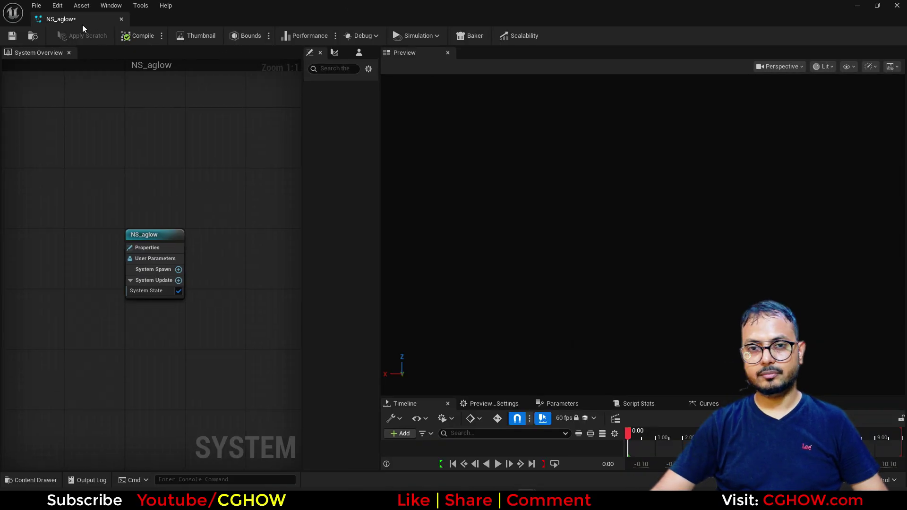
- Dock the NS_aglow editor beside the aura level and enlarge its details and timeline areas
{"action": "left_click_drag", "start_coordinate": [84, 22], "coordinate": [347, 155]}
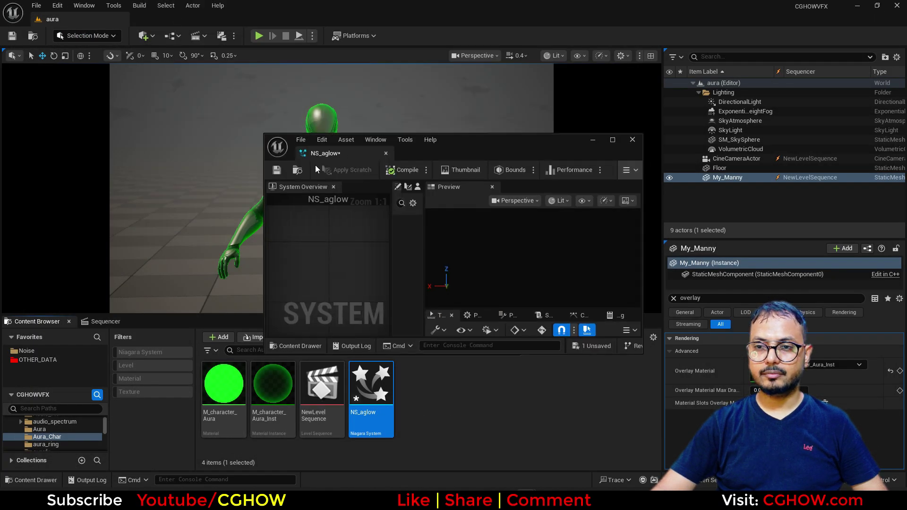
{"action": "left_click_drag", "start_coordinate": [294, 130], "coordinate": [186, 21]}
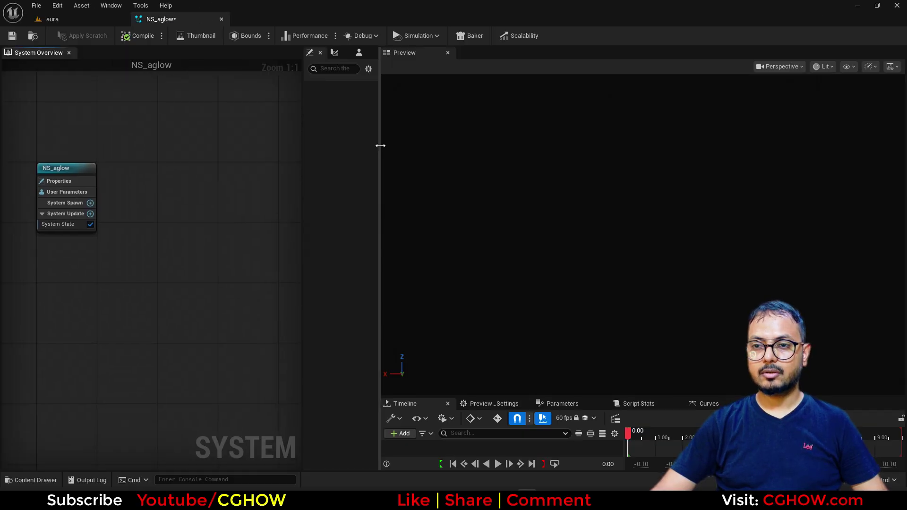
{"action": "left_click_drag", "start_coordinate": [380, 146], "coordinate": [583, 170]}
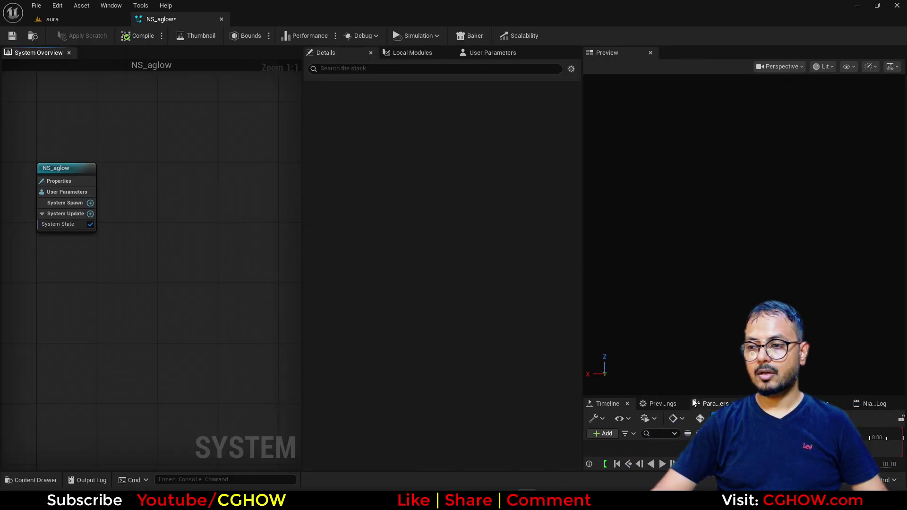
{"action": "left_click_drag", "start_coordinate": [693, 397], "coordinate": [692, 331]}
- Add a Fountain emitter to the NS_aglow system
{"action": "right_click_drag", "start_coordinate": [129, 159], "coordinate": [115, 115]}
{"action": "right_click", "coordinate": [126, 115]}
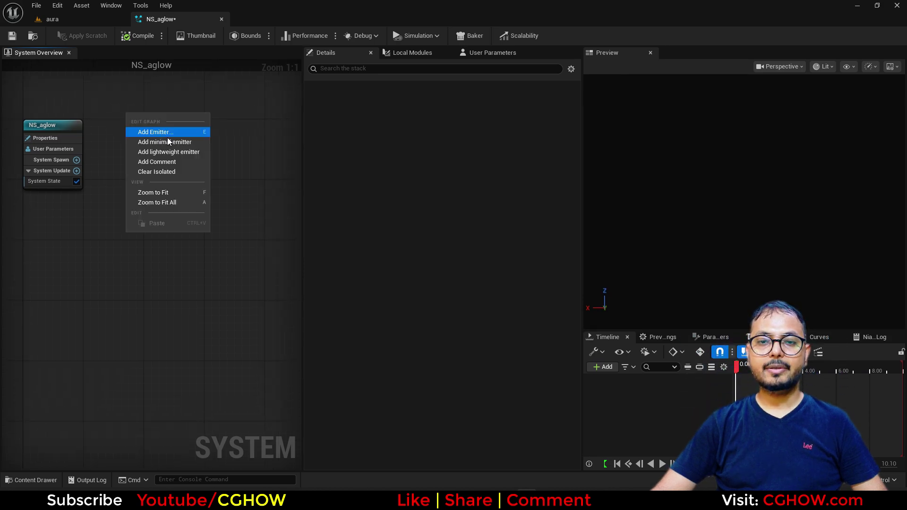
{"action": "left_click", "coordinate": [162, 132]}
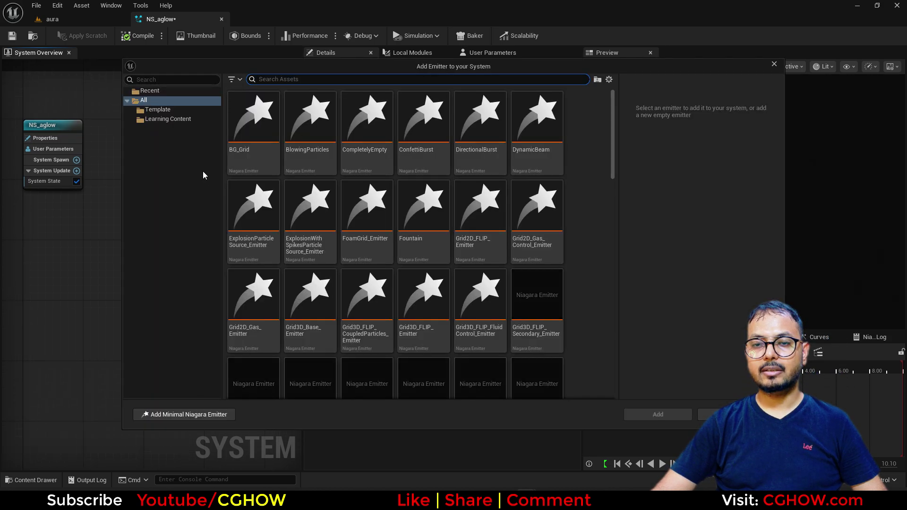
{"action": "double_click", "coordinate": [436, 214]}
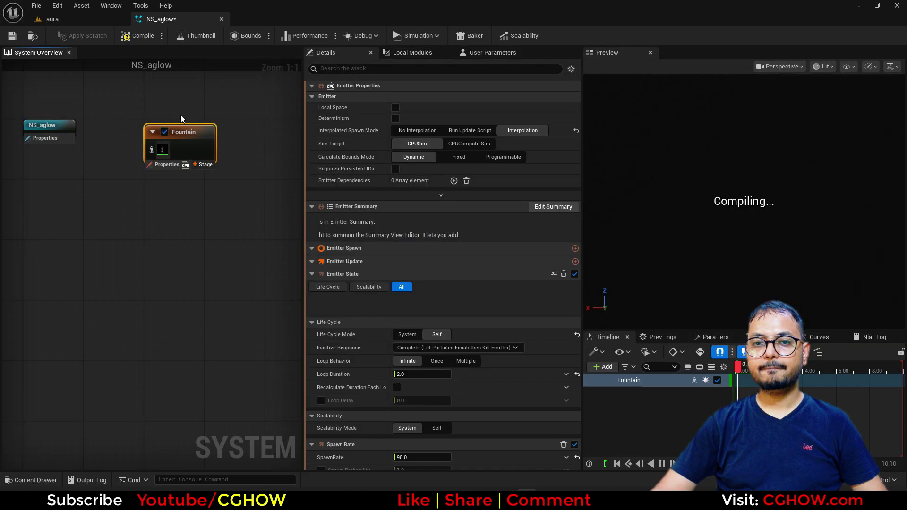
{"action": "mouse_move", "coordinate": [81, 263]}
{"action": "right_mouse_down"}
{"action": "mouse_move", "coordinate": [53, 287]}
{"action": "mouse_move", "coordinate": [86, 271]}
{"action": "right_mouse_up"}
{"action": "right_click", "coordinate": [86, 271]}
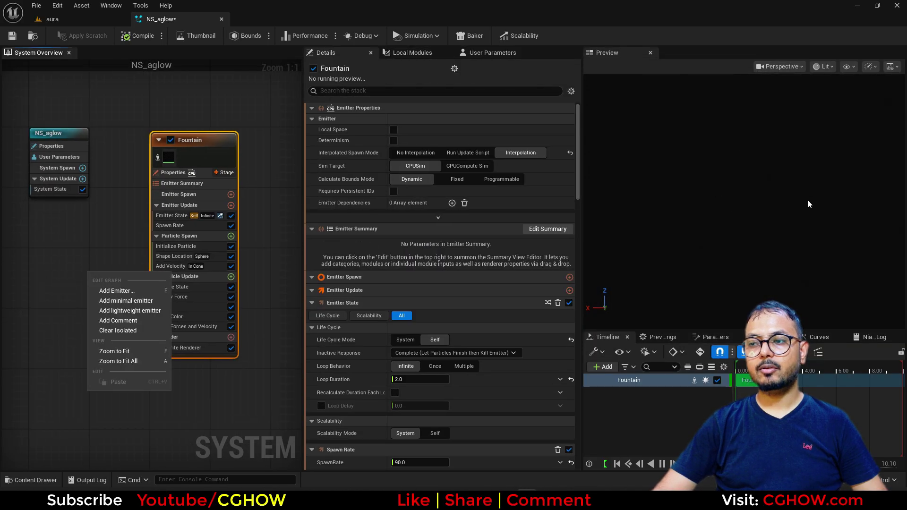
{"action": "left_click", "coordinate": [764, 218]}
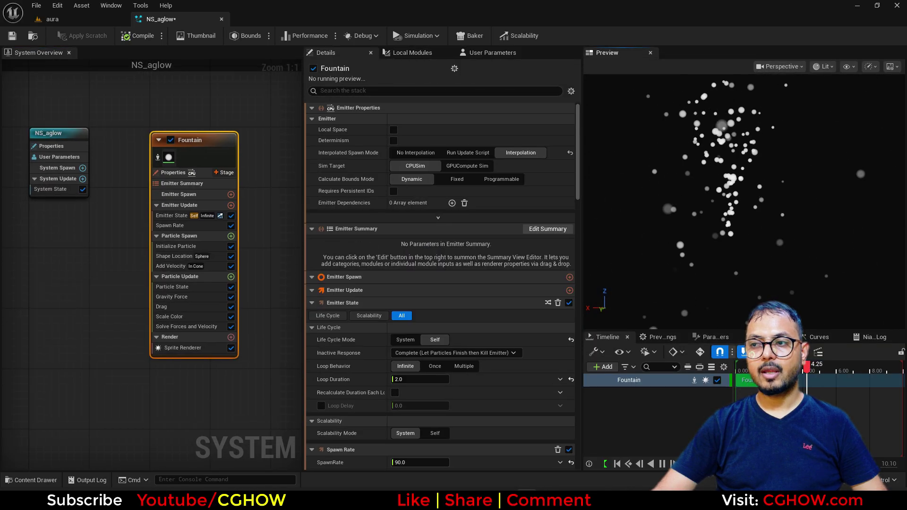
- Locate the level character's My_Manny static mesh asset in the project content, keep it selected, and return to NS_aglow
{"action": "left_click", "coordinate": [52, 19]}
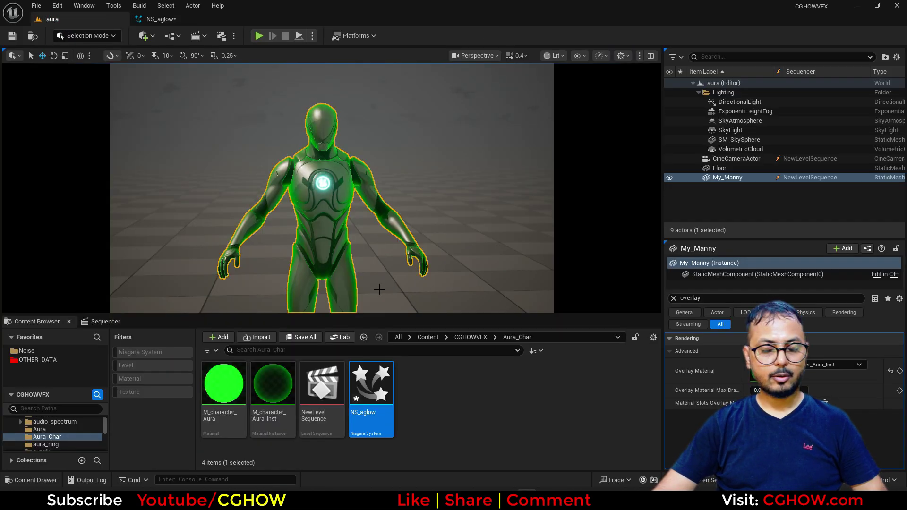
{"action": "key", "text": "ctrl+b"}
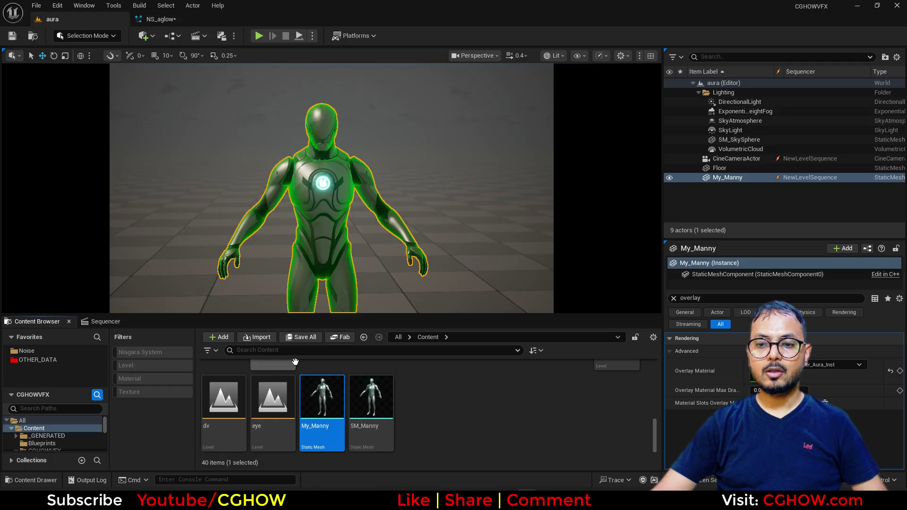
{"action": "left_click", "coordinate": [165, 19]}
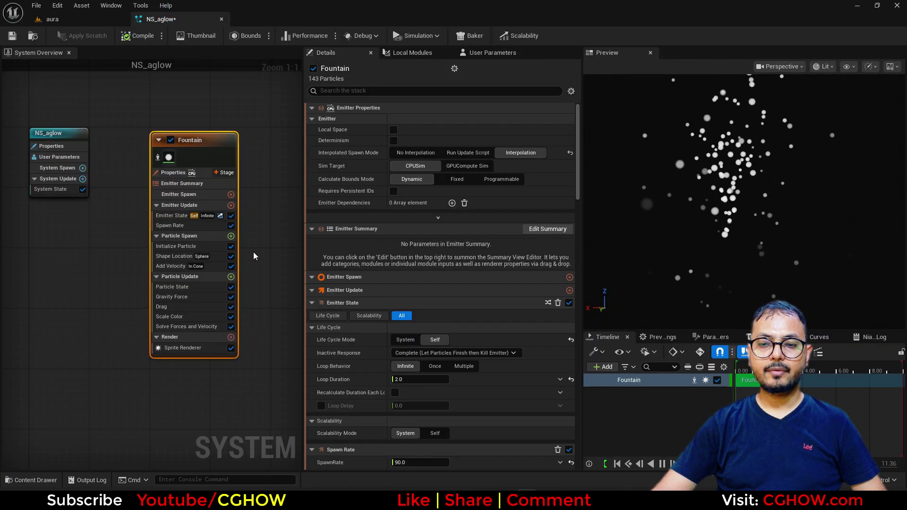
- Replace the Fountain's Shape Location module with Static Mesh Location, using My_Manny as both preview and default mesh
{"action": "left_click", "coordinate": [188, 256]}
{"action": "key", "text": "Delete"}
{"action": "left_click", "coordinate": [231, 236]}
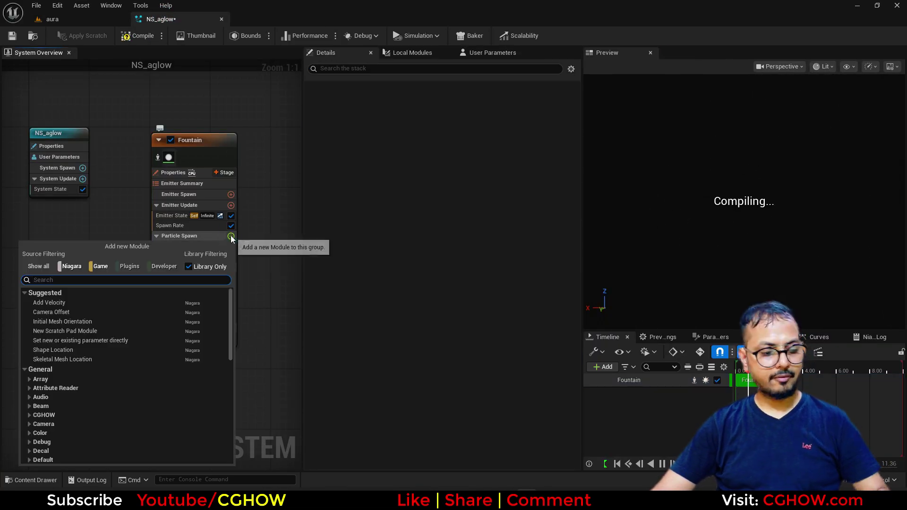
{"action": "type", "text": "stat"}
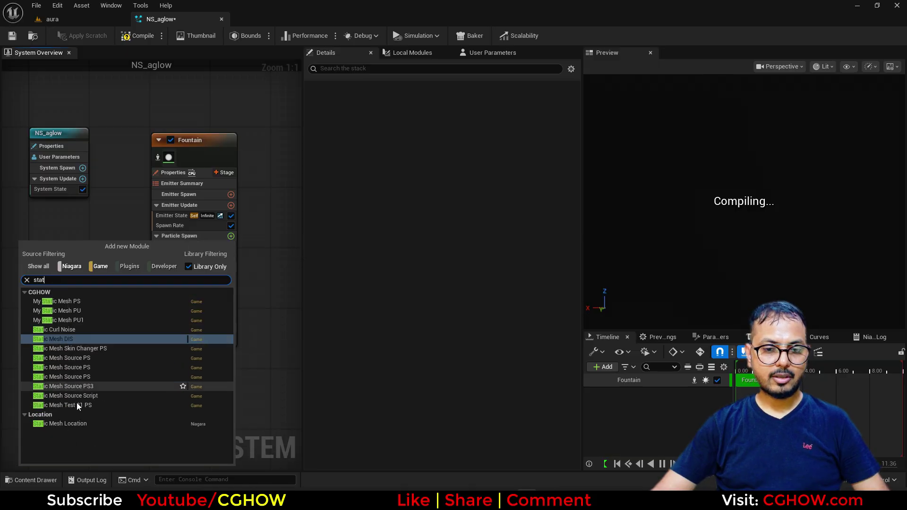
{"action": "left_click", "coordinate": [61, 424]}
{"action": "left_click", "coordinate": [419, 237]}
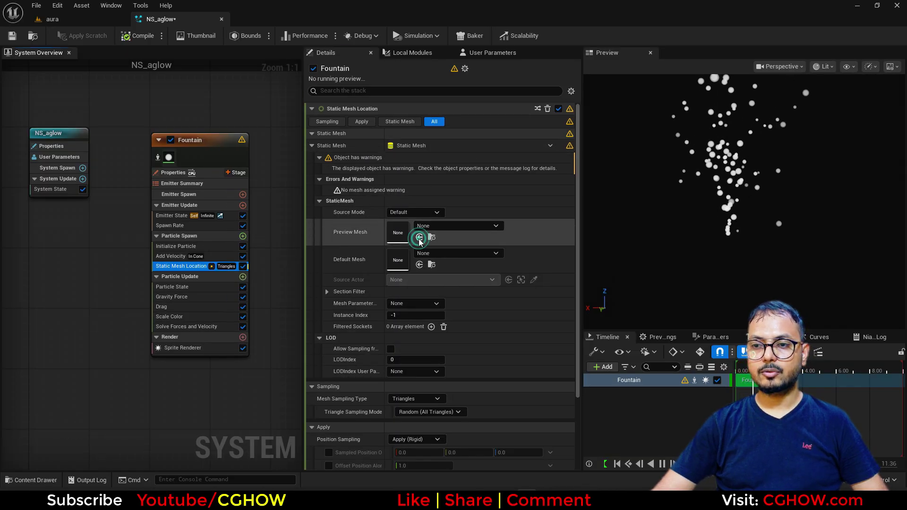
{"action": "left_click", "coordinate": [422, 222]}
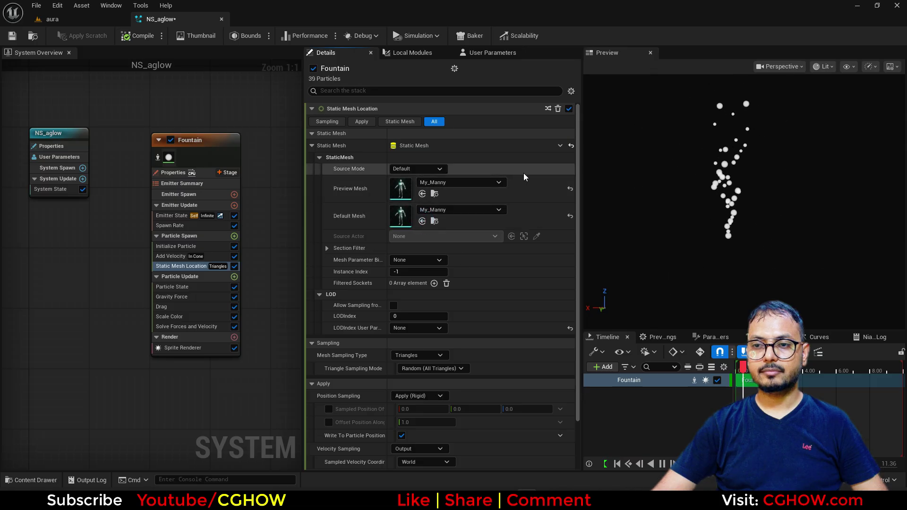
- Remove the Add Velocity and Gravity Force modules from the Fountain emitter
{"action": "left_click", "coordinate": [172, 267]}
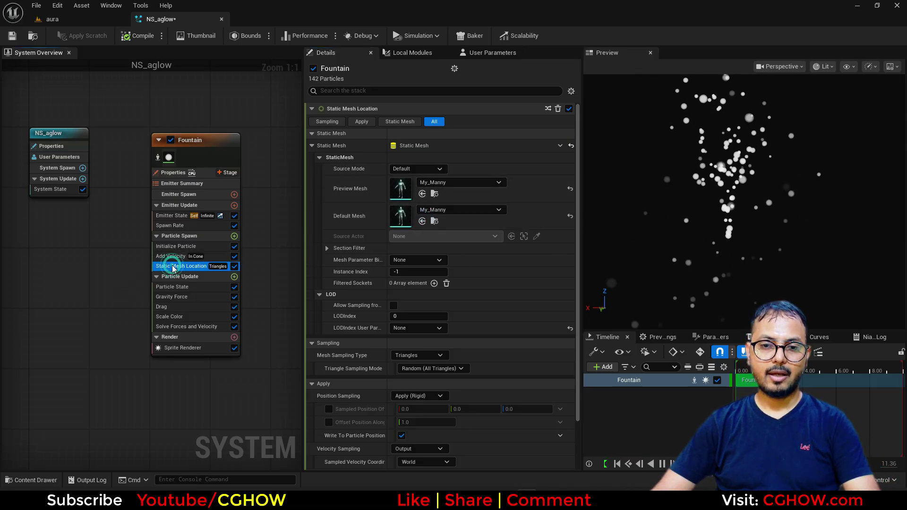
{"action": "left_click_drag", "start_coordinate": [178, 257], "coordinate": [177, 268]}
{"action": "left_click", "coordinate": [178, 268]}
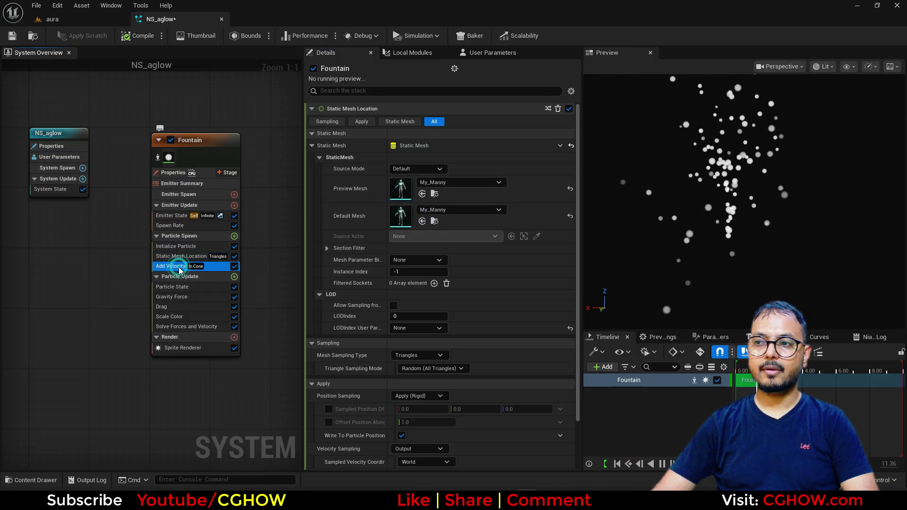
{"action": "key", "text": "Delete"}
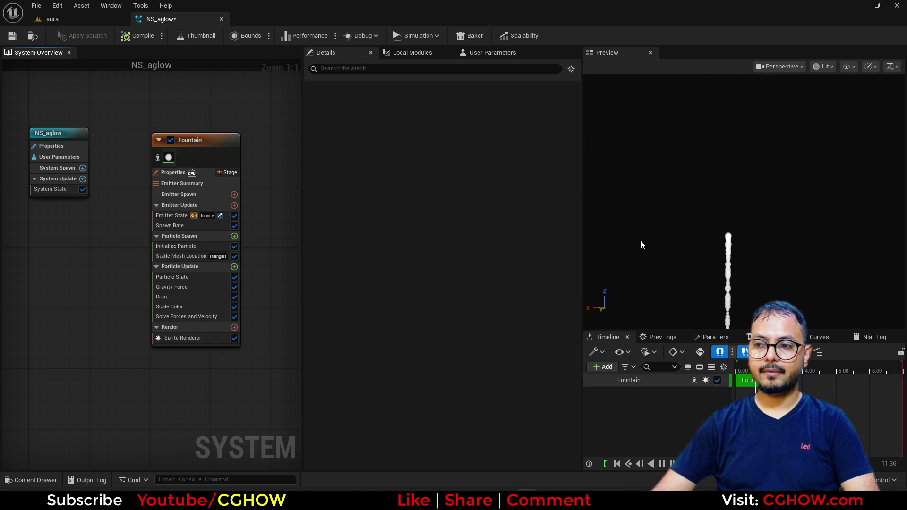
{"action": "left_click", "coordinate": [173, 259]}
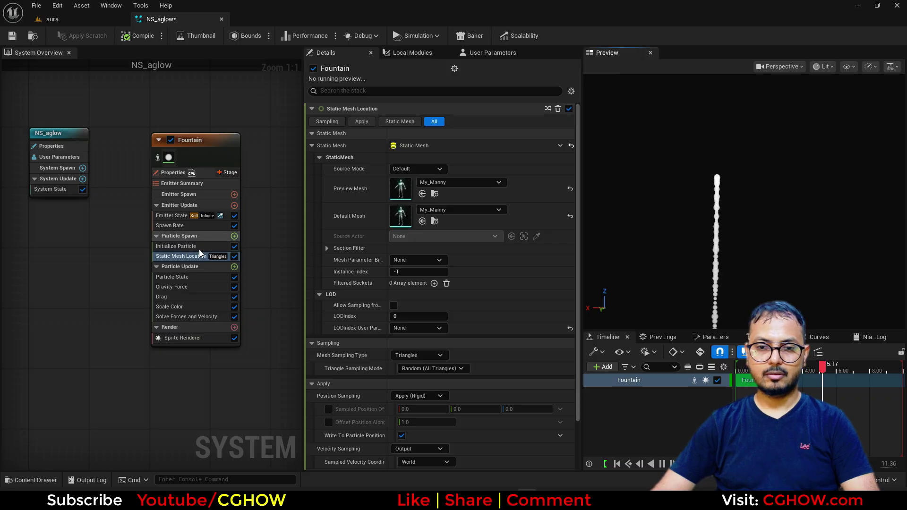
{"action": "left_click", "coordinate": [179, 287]}
{"action": "key", "text": "Delete"}
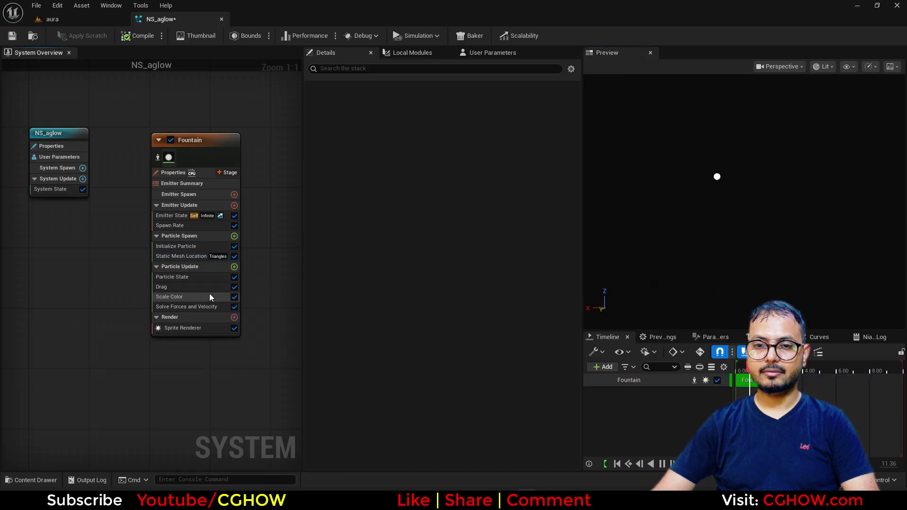
- Examine the mesh sampling type and triangle sampling mode options of the Static Mesh Location module
{"action": "left_click", "coordinate": [182, 256]}
{"action": "scroll", "coordinate": [454, 307], "scroll_direction": "down", "scroll_amount": 2}
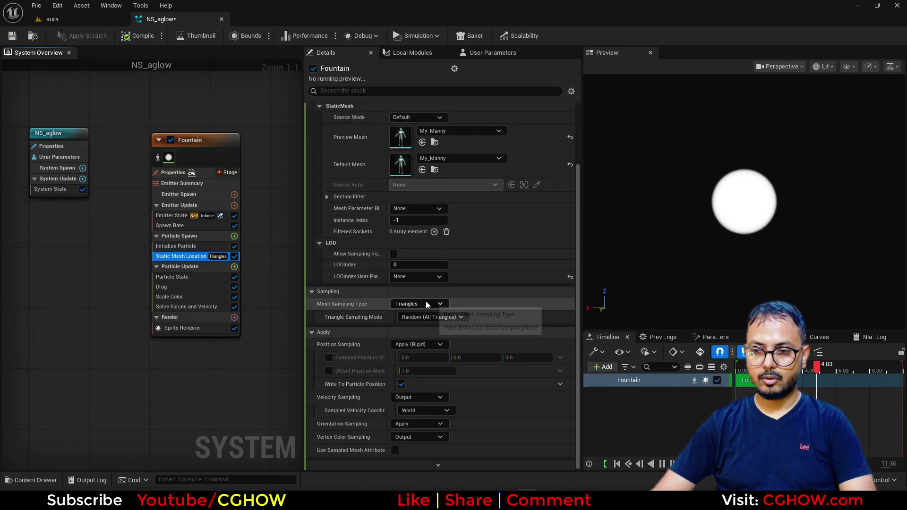
{"action": "left_click", "coordinate": [444, 304]}
{"action": "left_click", "coordinate": [445, 305]}
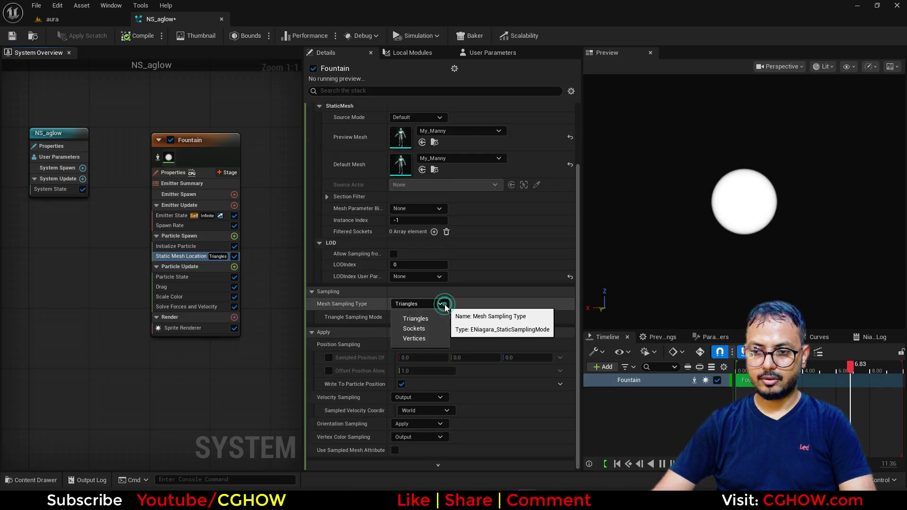
{"action": "left_click", "coordinate": [449, 317]}
{"action": "left_click", "coordinate": [449, 317]}
{"action": "left_click", "coordinate": [430, 303]}
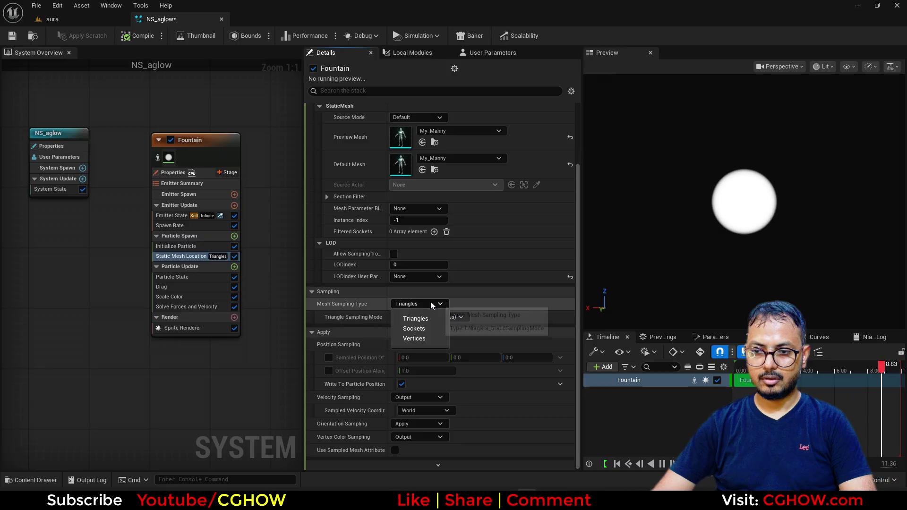
{"action": "left_click", "coordinate": [194, 389]}
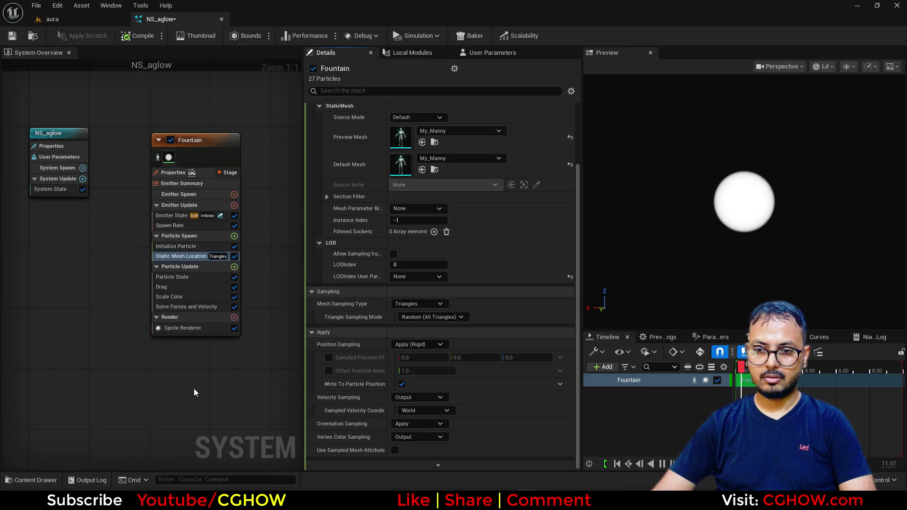
{"action": "left_click", "coordinate": [426, 317]}
{"action": "left_click", "coordinate": [518, 317]}
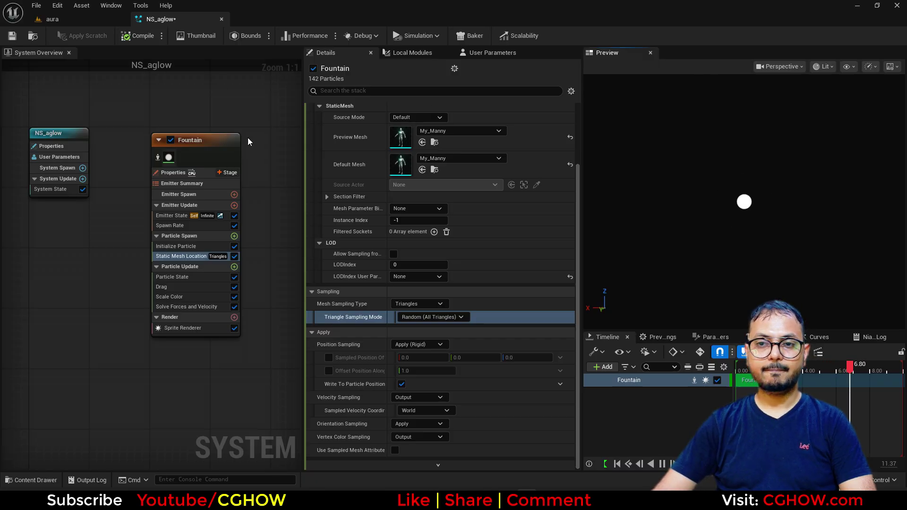
- Save NS_aglow, locate it in the Aura_Char folder, and add it to the level sequence
{"action": "left_click", "coordinate": [18, 35]}
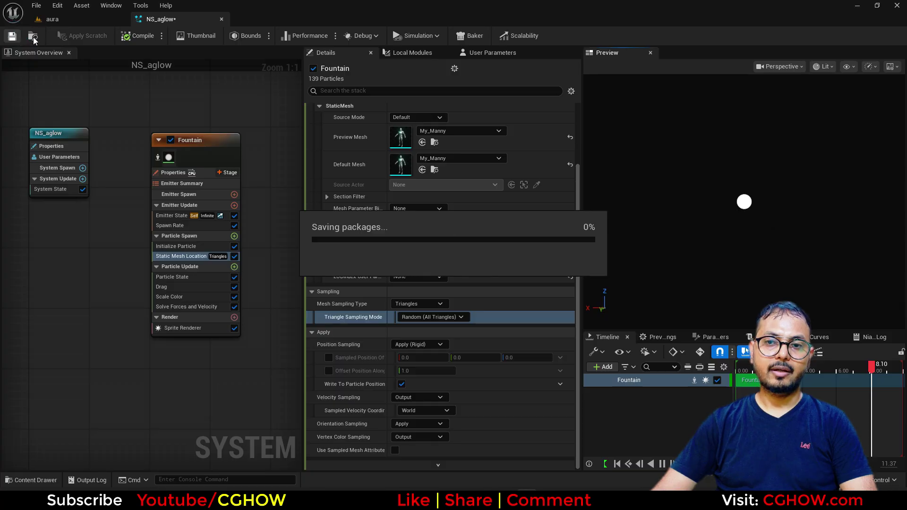
{"action": "left_click", "coordinate": [32, 37]}
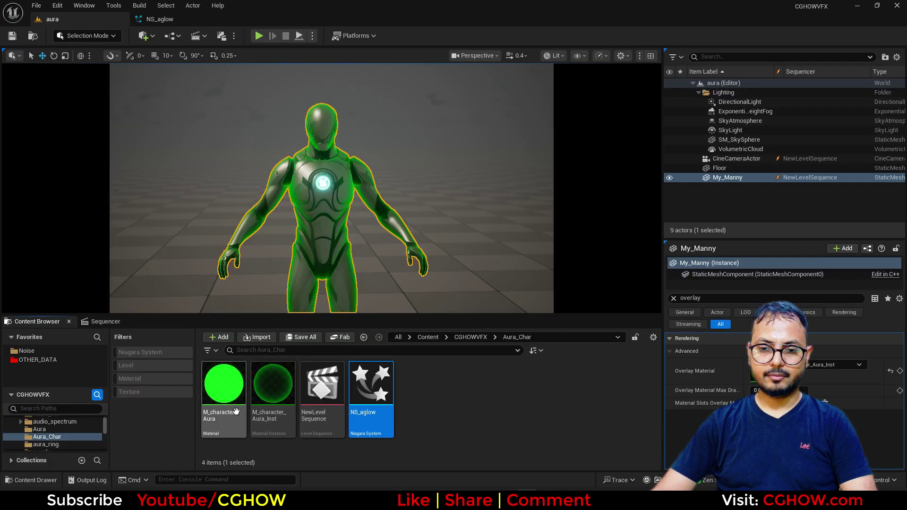
{"action": "left_click_drag", "start_coordinate": [382, 401], "coordinate": [106, 405]}
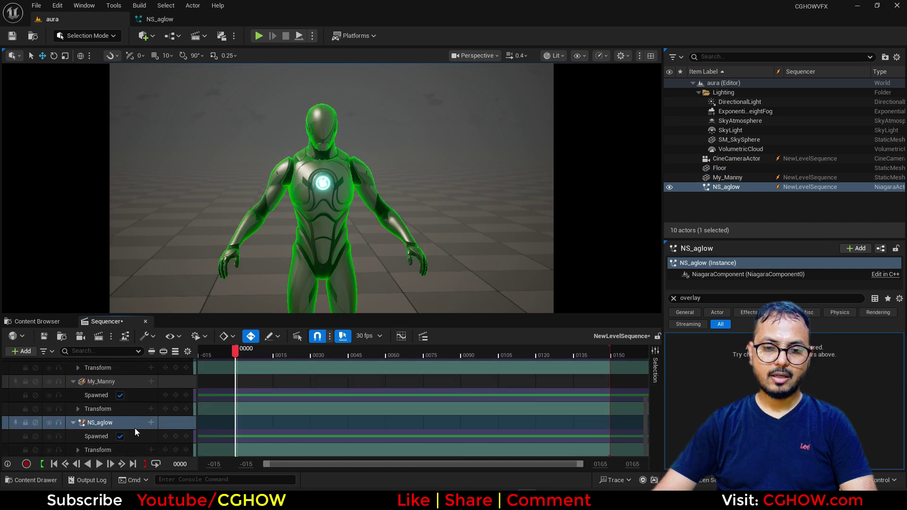
- Attach NS_aglow to My_Manny in the level sequence
{"action": "left_click", "coordinate": [151, 423]}
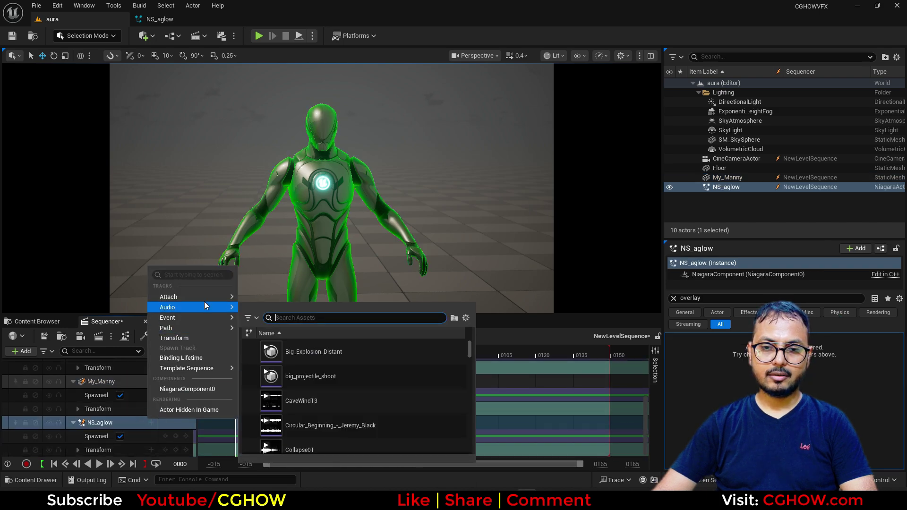
{"action": "mouse_move", "coordinate": [205, 295]}
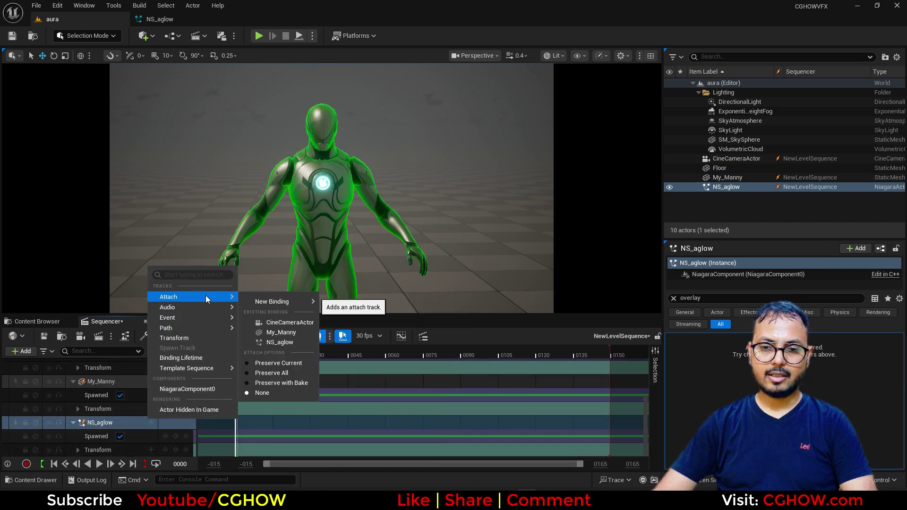
{"action": "left_click", "coordinate": [291, 336]}
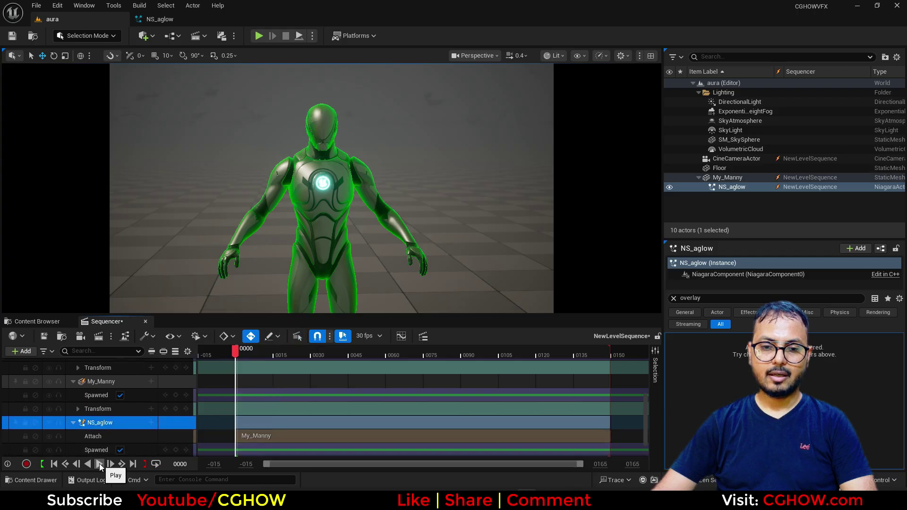
- Play the level sequence and release the viewport from the camera cuts to inspect the particles around My_Manny
{"action": "left_click", "coordinate": [100, 464]}
{"action": "scroll", "coordinate": [123, 411], "scroll_direction": "up", "scroll_amount": 4}
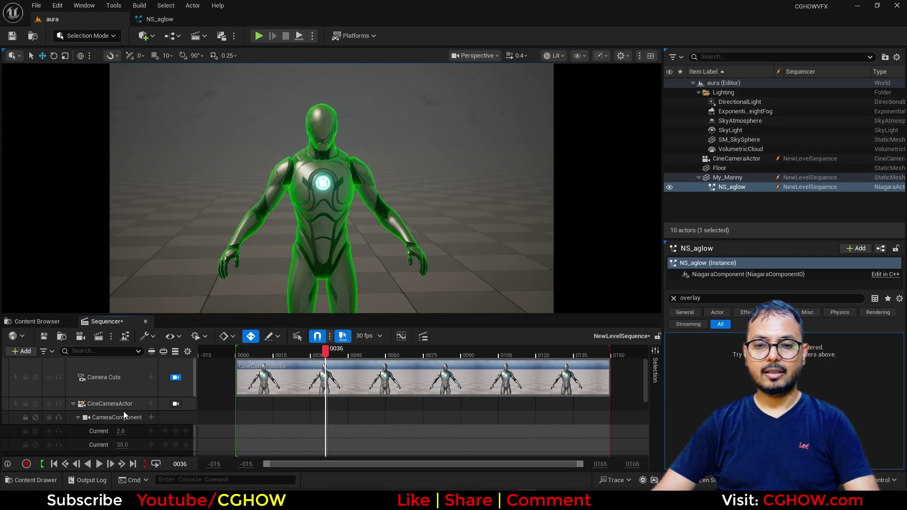
{"action": "left_click", "coordinate": [175, 377]}
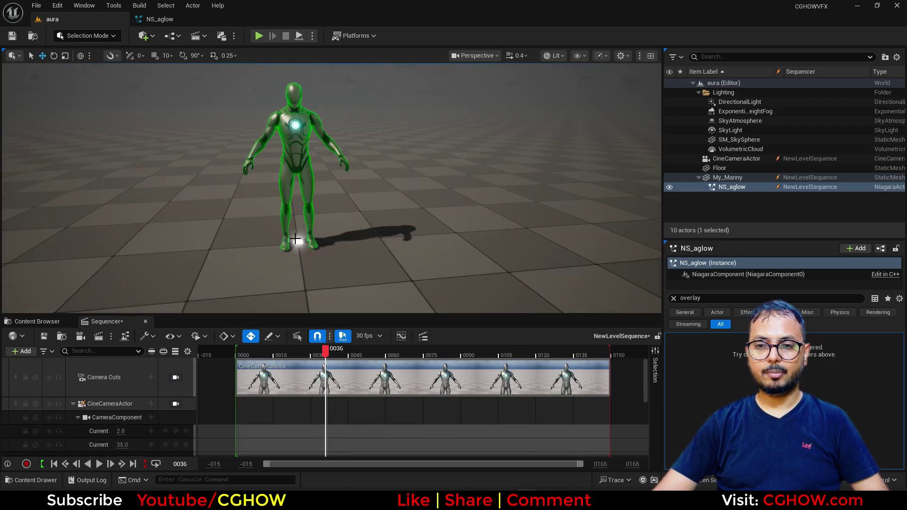
- Set the Fountain emitter's Sim Target to GPUCompute Sim and its Calculate Bounds Mode to Fixed in NS_aglow
{"action": "left_click", "coordinate": [162, 19]}
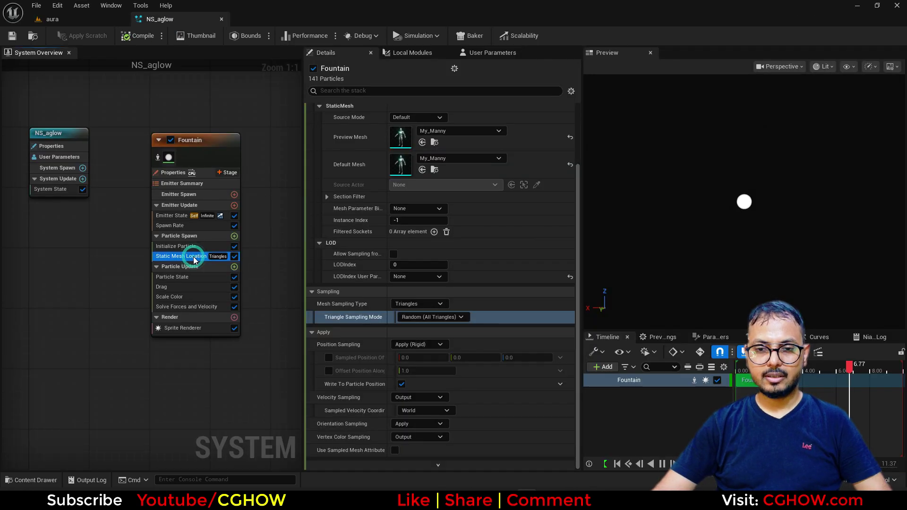
{"action": "right_click", "coordinate": [402, 167]}
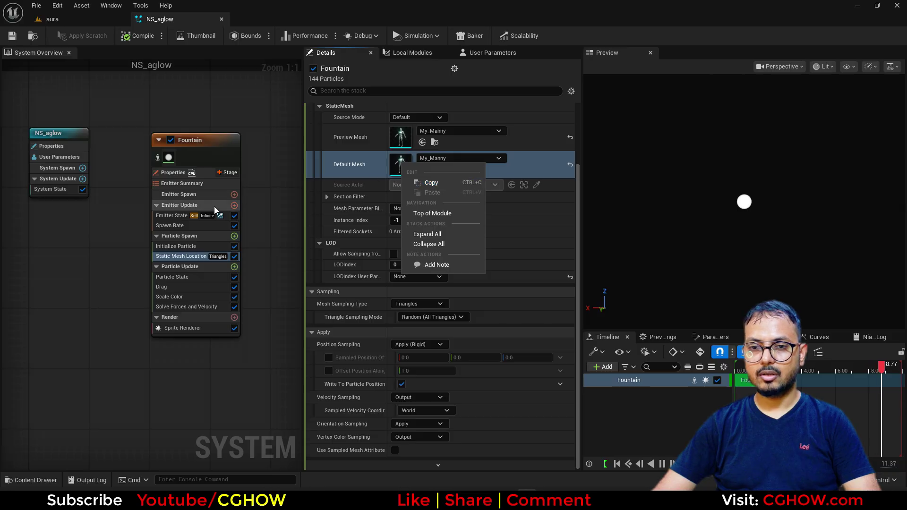
{"action": "left_click", "coordinate": [174, 173]}
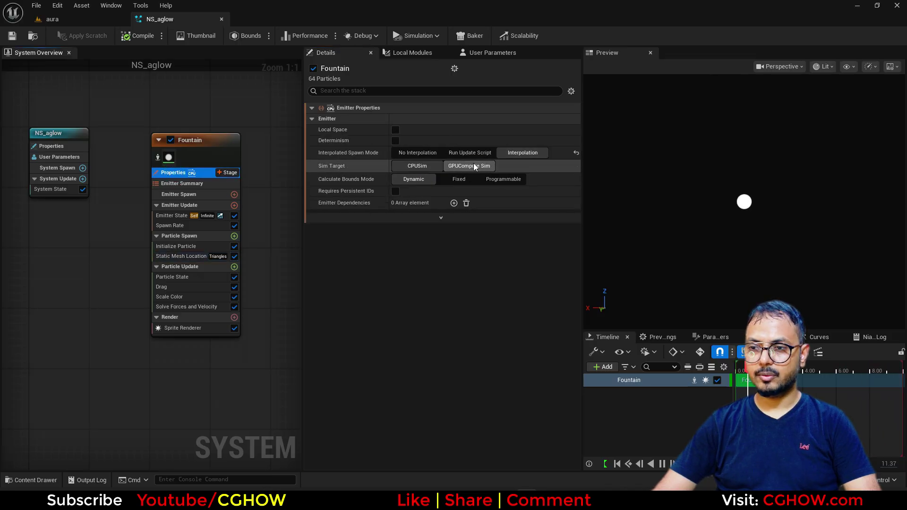
{"action": "left_click", "coordinate": [471, 167]}
{"action": "left_click", "coordinate": [451, 204]}
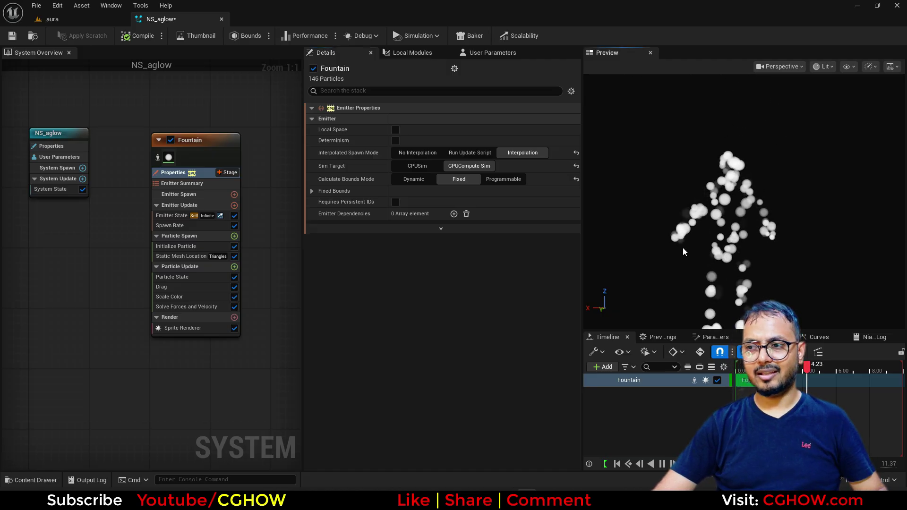
- Check the particle distribution in the Niagara preview and through the camera cuts view of the aura level
{"action": "left_click_drag", "start_coordinate": [683, 251], "coordinate": [696, 267]}
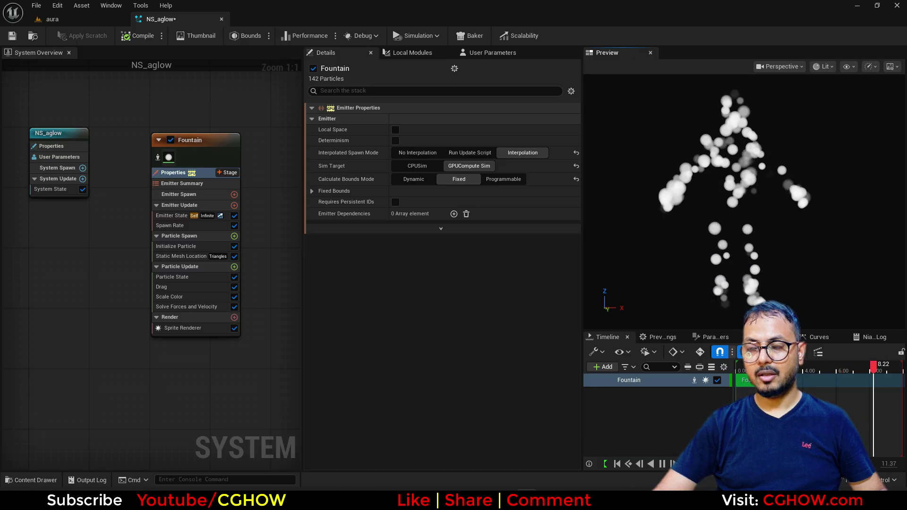
{"action": "scroll", "coordinate": [672, 245], "scroll_direction": "down", "scroll_amount": 3}
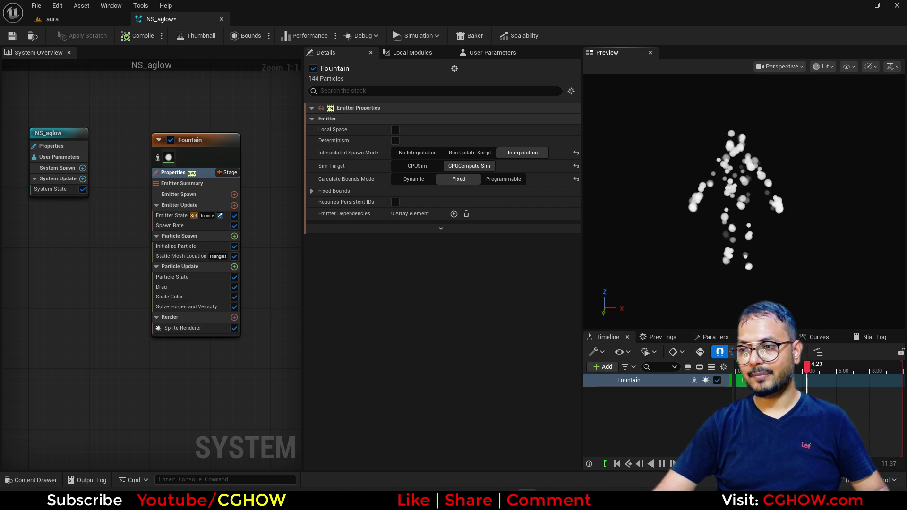
{"action": "scroll", "coordinate": [733, 222], "scroll_direction": "up", "scroll_amount": 3}
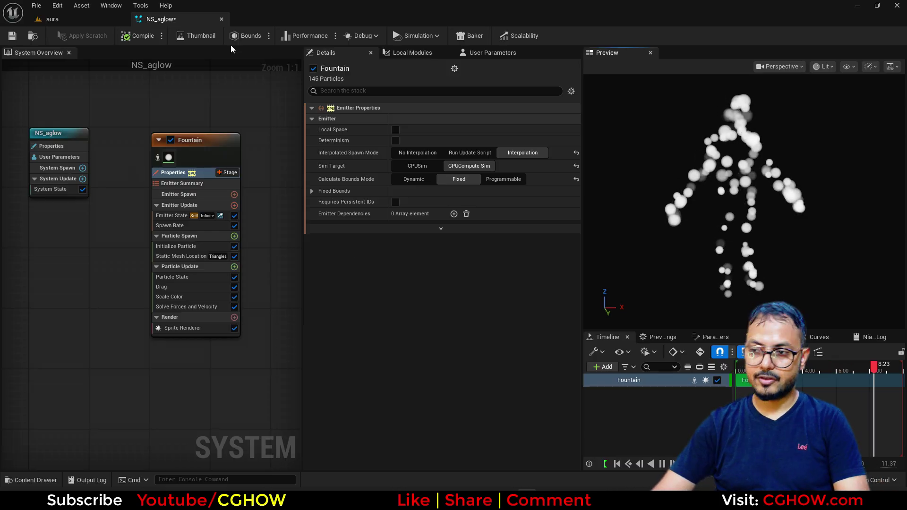
{"action": "left_click", "coordinate": [52, 19]}
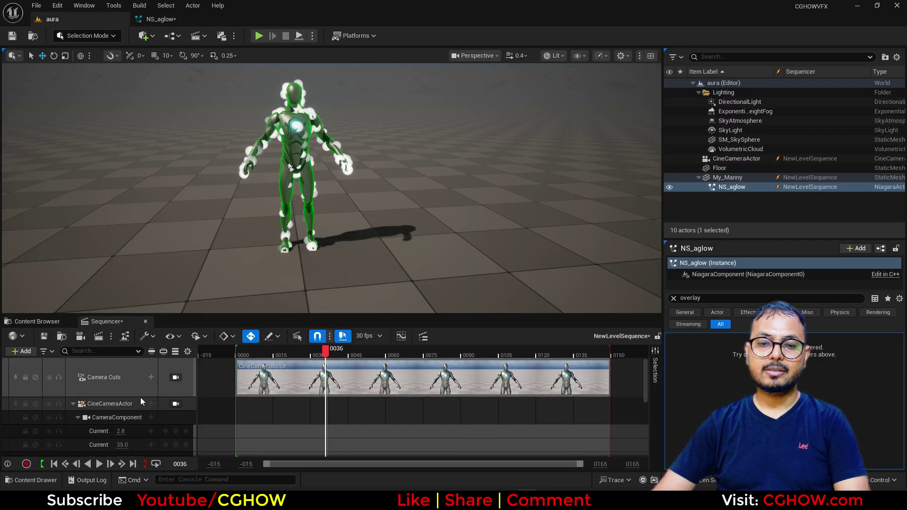
{"action": "left_click", "coordinate": [175, 378]}
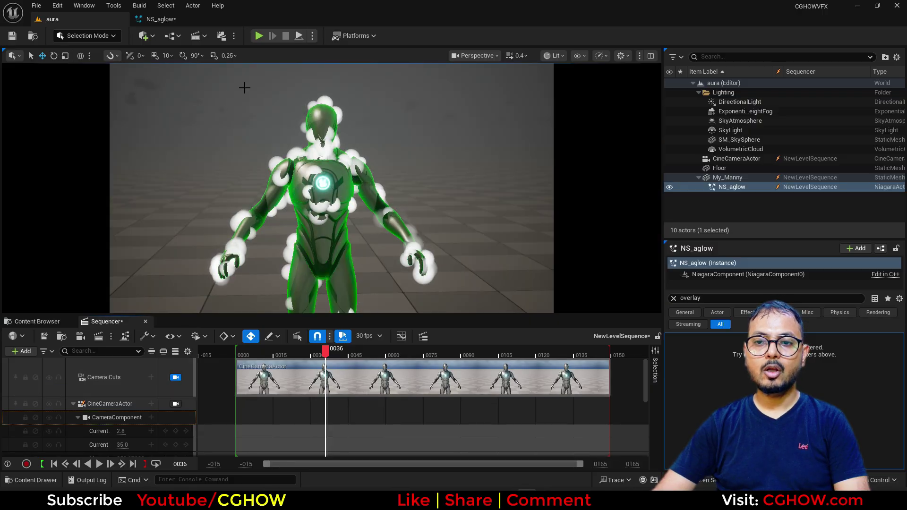
- Set the Fountain particles' Lifetime Min to 3 and Lifetime Max to 4 in Initialize Particle
{"action": "left_click", "coordinate": [161, 19]}
{"action": "left_click", "coordinate": [176, 246]}
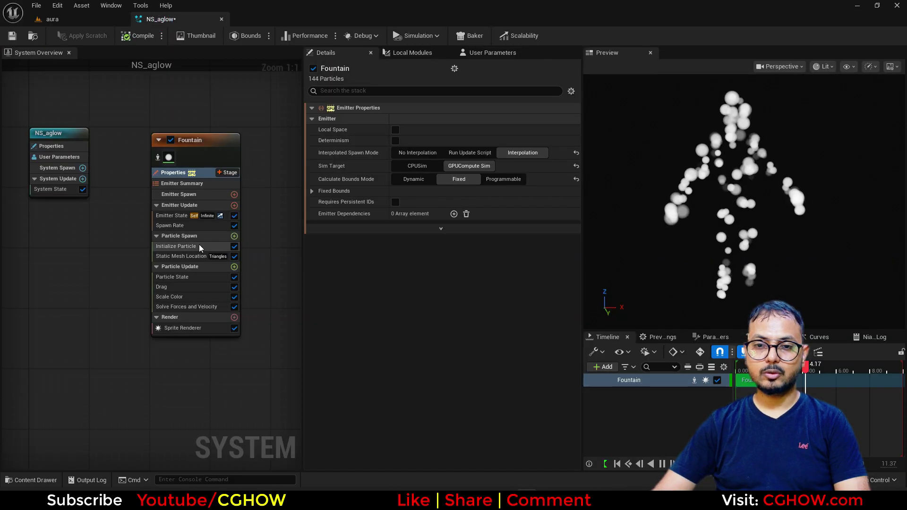
{"action": "left_click", "coordinate": [416, 173]}
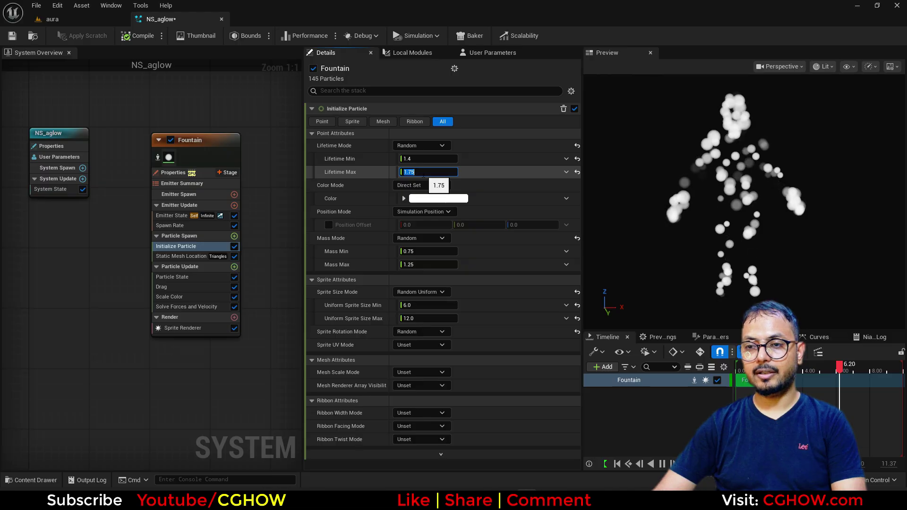
{"action": "type", "text": "4"}
{"action": "key", "text": "Return"}
{"action": "left_click", "coordinate": [410, 159]}
{"action": "type", "text": "3"}
{"action": "key", "text": "Return"}
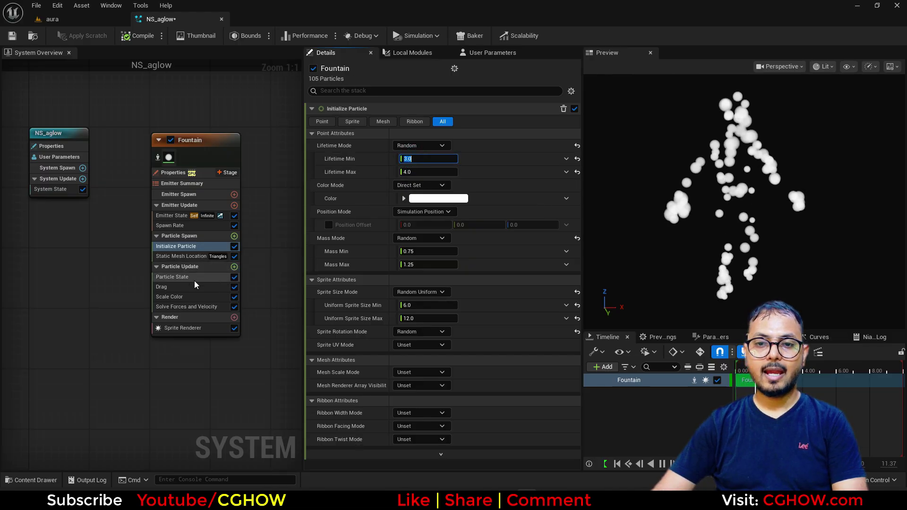
- Add Scale Sprite Size to Particle Update with a Uniform Curve Scale of 5 and a first curve key of 0.5
{"action": "left_click", "coordinate": [234, 267]}
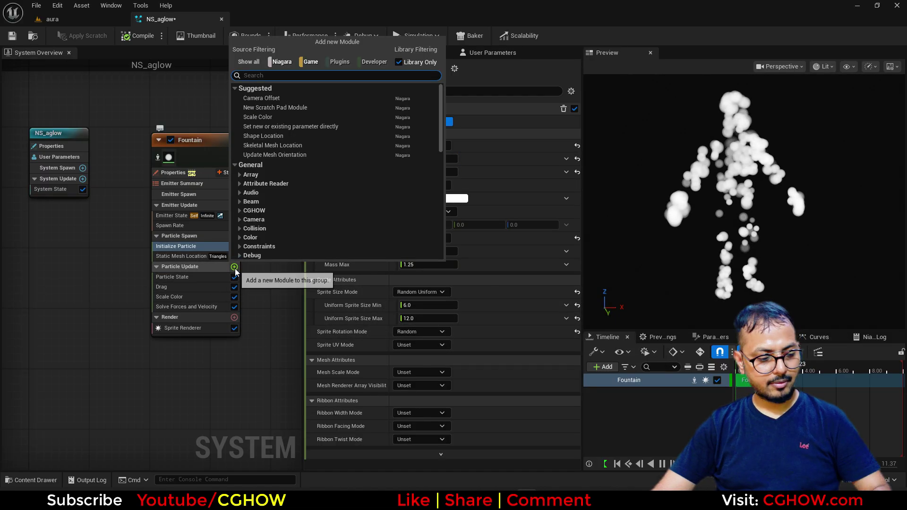
{"action": "type", "text": "size"}
{"action": "left_click", "coordinate": [277, 199]}
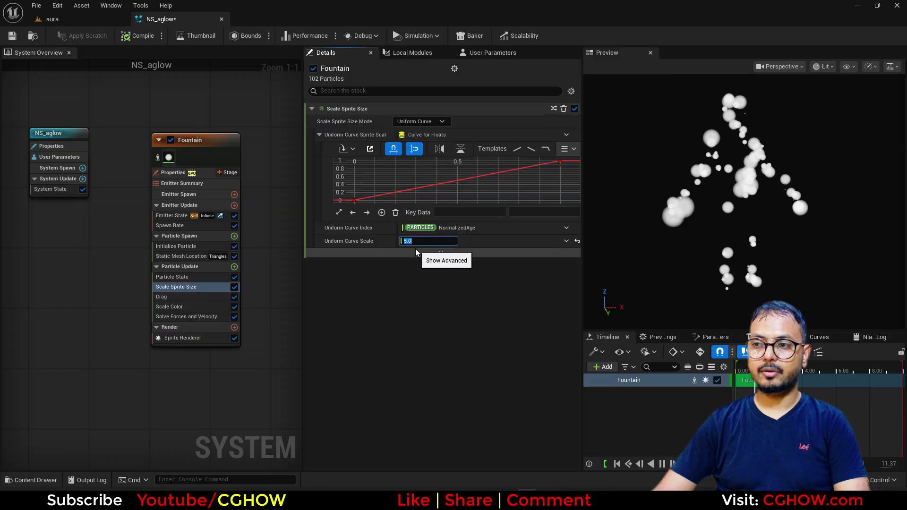
{"action": "left_click", "coordinate": [354, 200]}
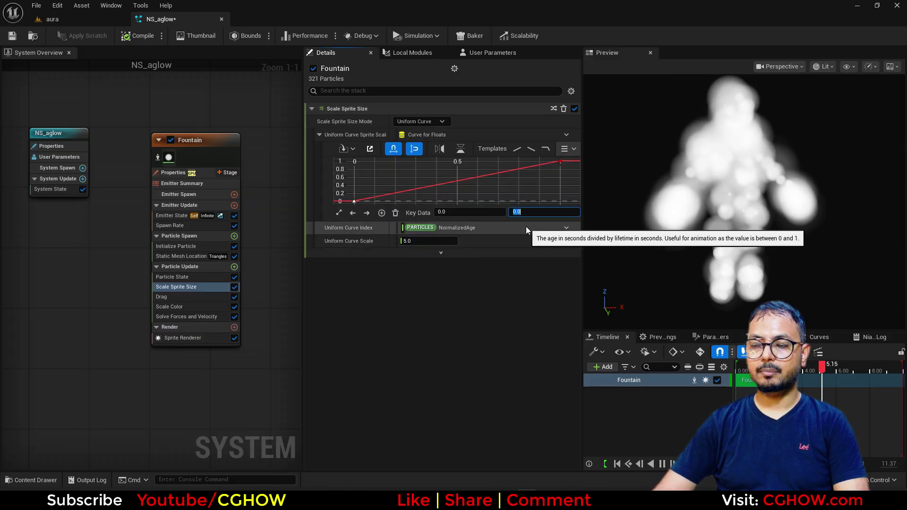
{"action": "type", "text": "0.5"}
{"action": "key", "text": "Return"}
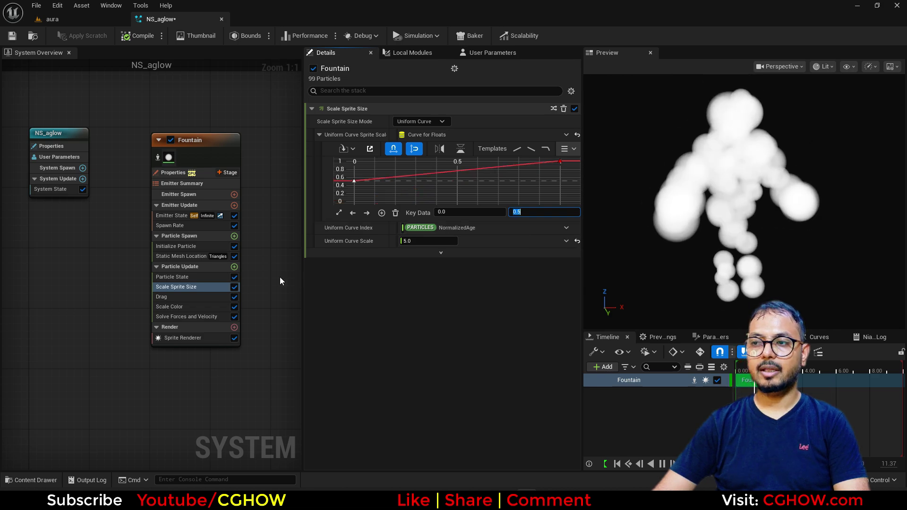
- Apply the rise-and-fall curve template to the Scale Alpha curve of the Scale Color module
{"action": "left_click", "coordinate": [225, 307]}
{"action": "left_click", "coordinate": [575, 175]}
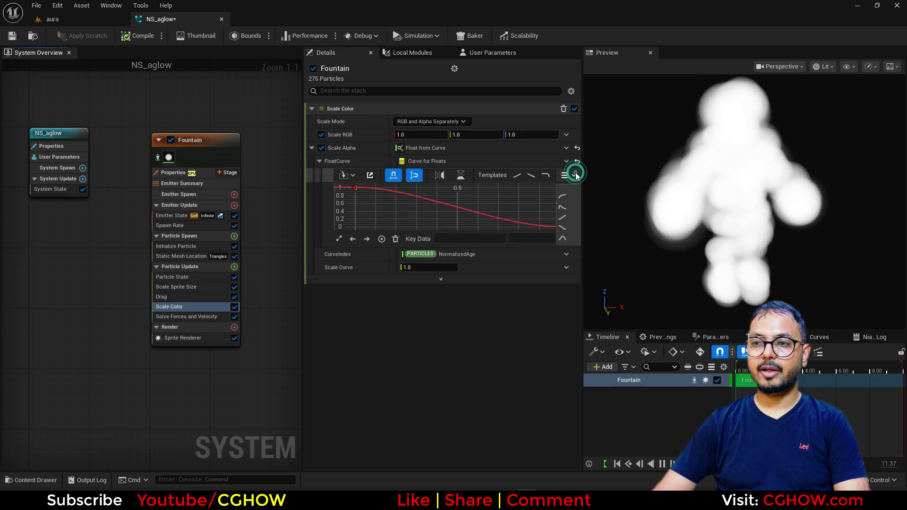
{"action": "left_click", "coordinate": [560, 240]}
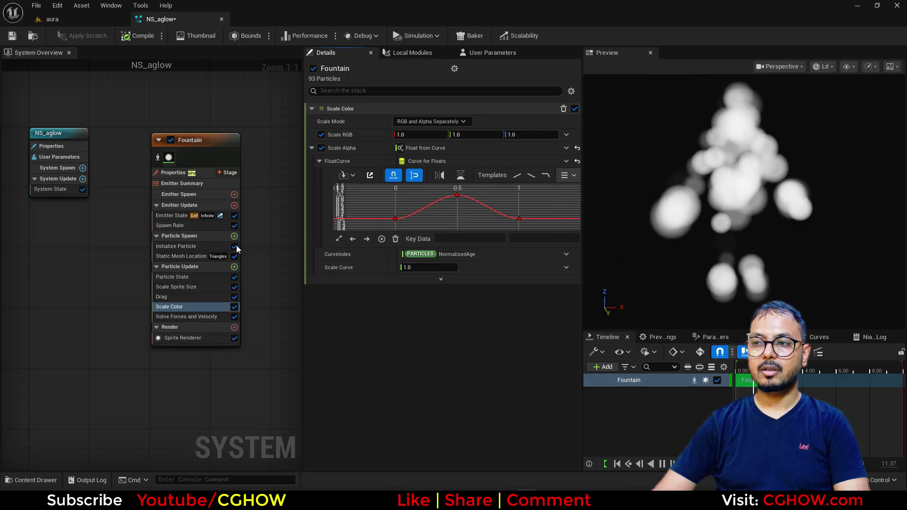
- Set the Initialize Particle color to bright green, hex 79FF00FF, and check the glow in the aura level
{"action": "left_click", "coordinate": [169, 249]}
{"action": "left_click", "coordinate": [419, 198]}
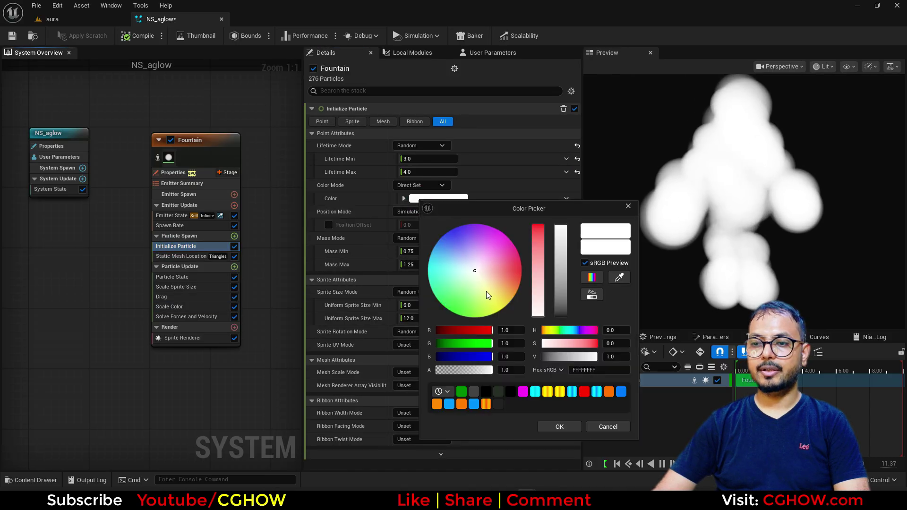
{"action": "left_click_drag", "start_coordinate": [488, 296], "coordinate": [466, 316]}
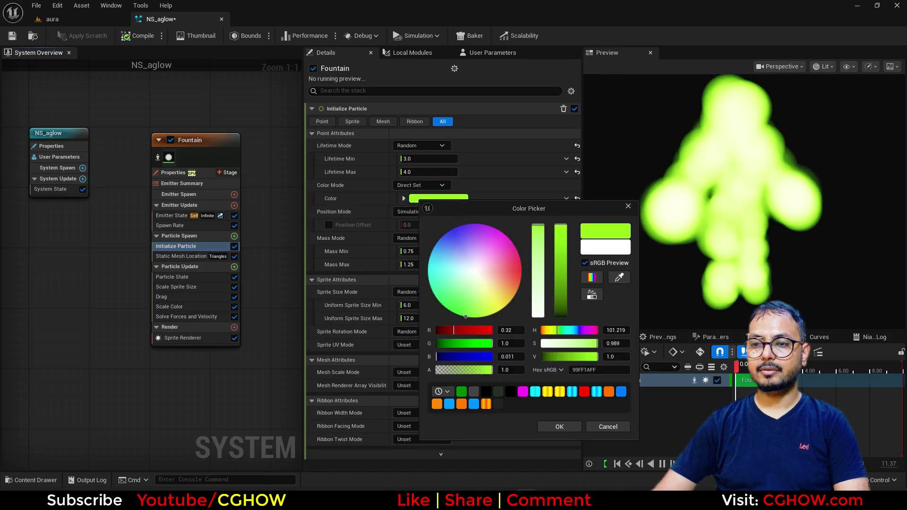
{"action": "left_click", "coordinate": [560, 427]}
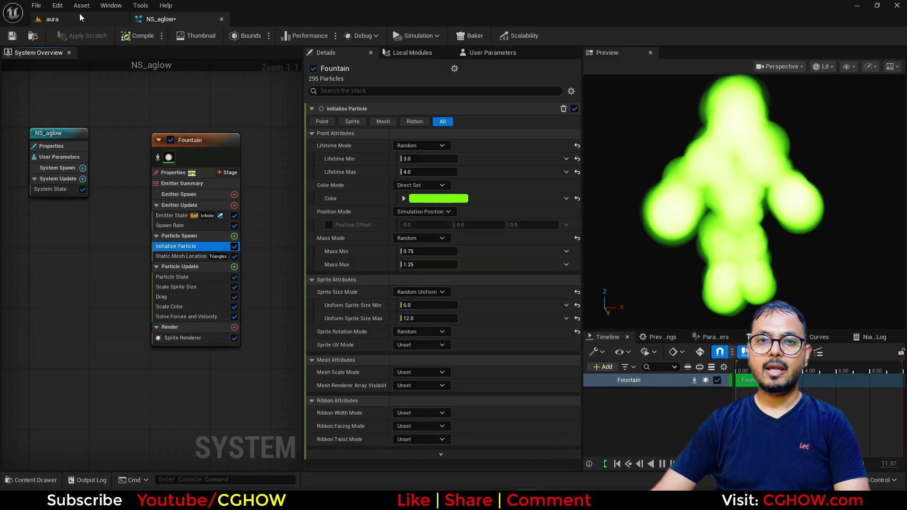
{"action": "left_click", "coordinate": [53, 19]}
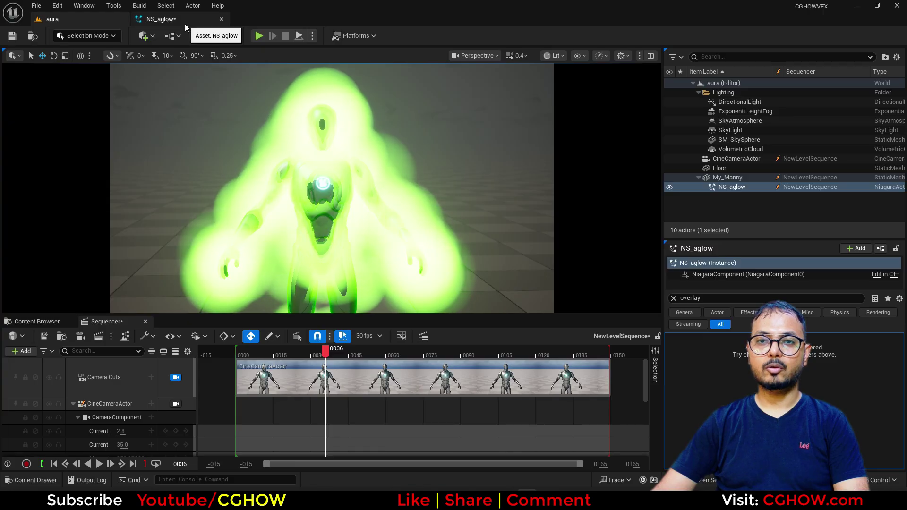
- Add a Camera Offset module to Particle Update with an offset amount of -50 and check it in the aura level
{"action": "left_click", "coordinate": [159, 19]}
{"action": "left_click", "coordinate": [234, 268]}
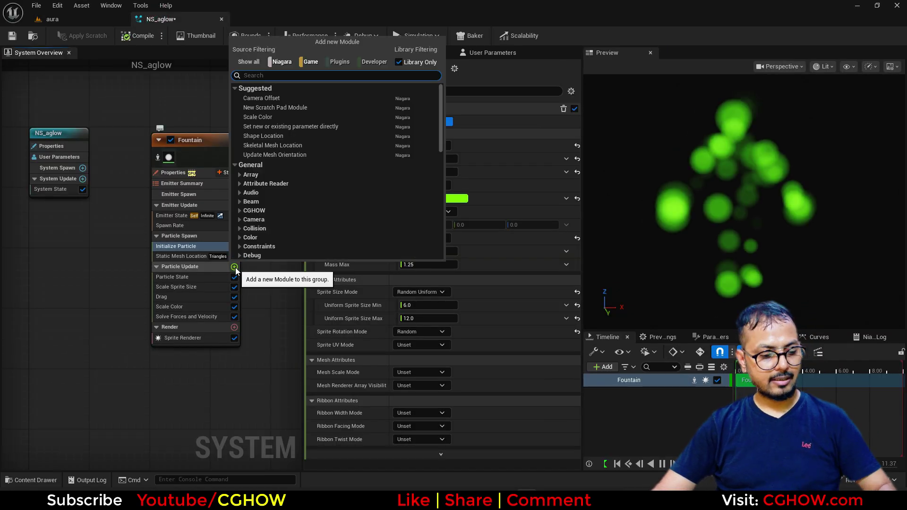
{"action": "type", "text": "cam"}
{"action": "left_click", "coordinate": [277, 98]}
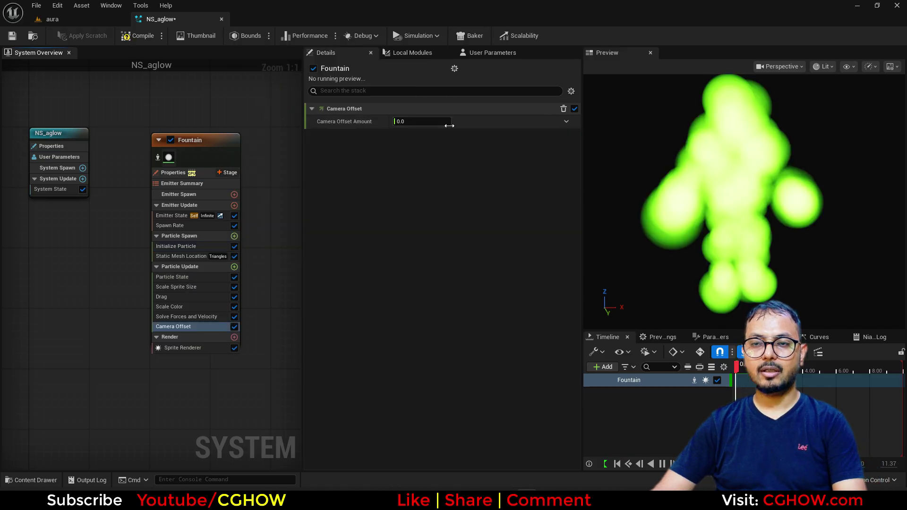
{"action": "left_click", "coordinate": [424, 121]}
{"action": "type", "text": "-10"}
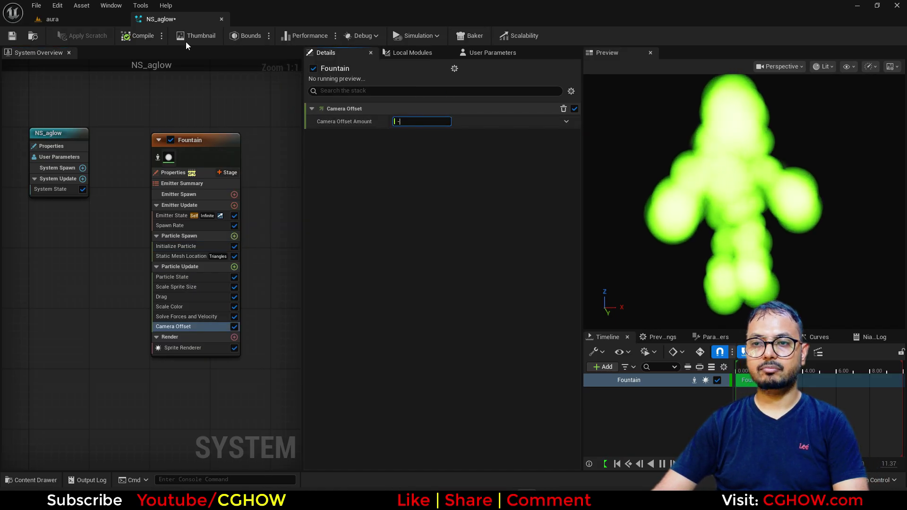
{"action": "key", "text": "Return"}
{"action": "left_click", "coordinate": [73, 19]}
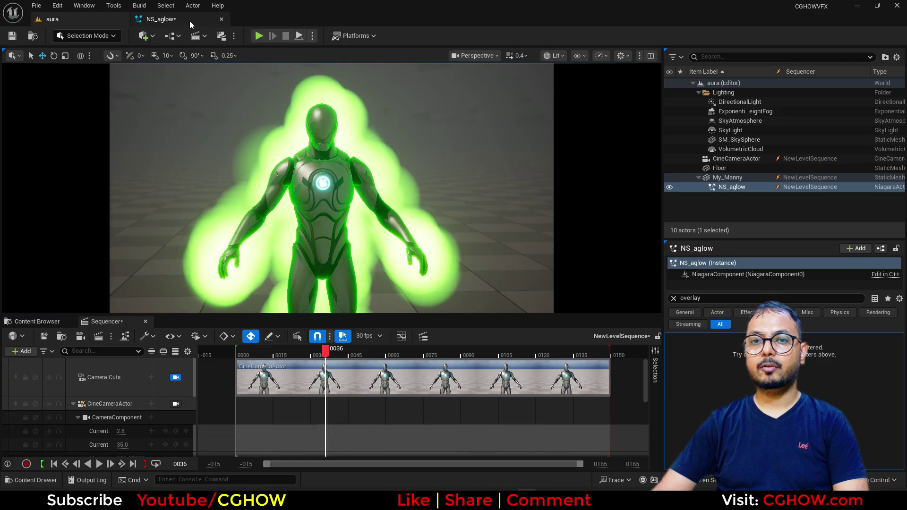
- Float the NS_aglow editor beside the level view, tune the Camera Offset Amount to about -8.3, and dock the editor back
{"action": "left_click_drag", "start_coordinate": [189, 21], "coordinate": [545, 163]}
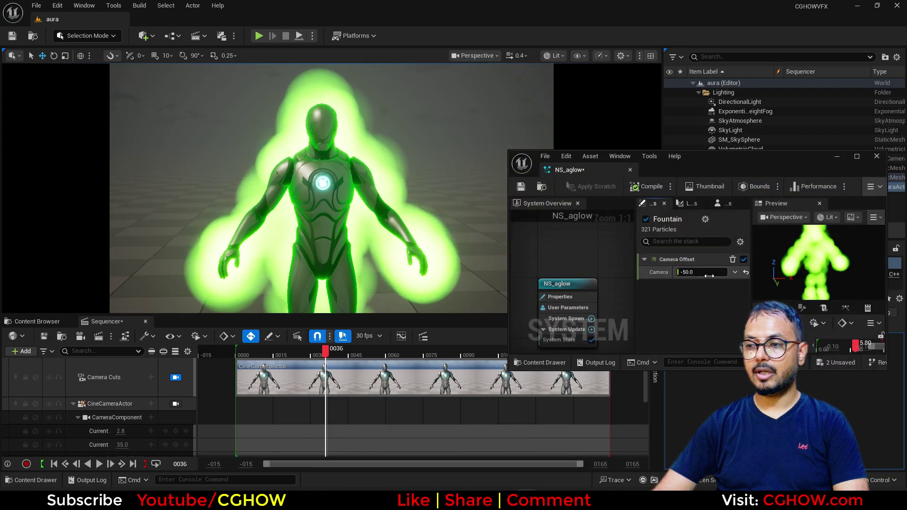
{"action": "left_click_drag", "start_coordinate": [709, 275], "coordinate": [707, 273]}
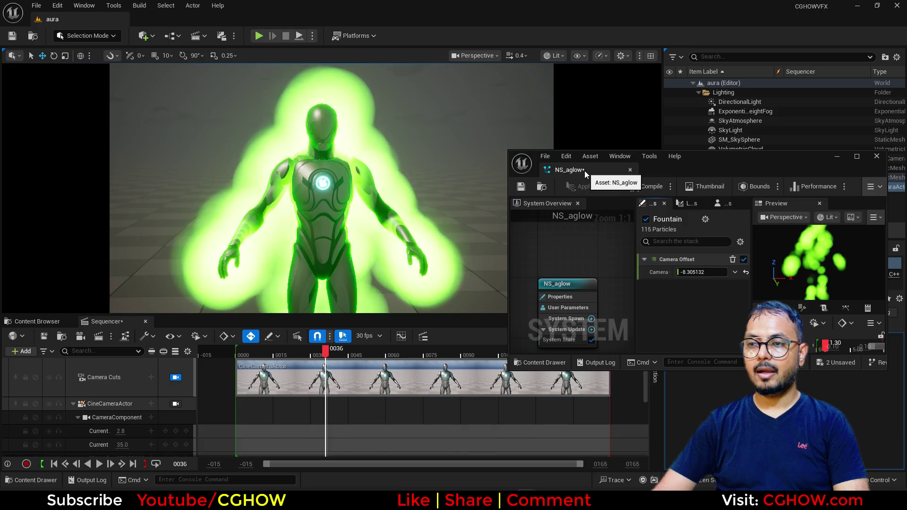
{"action": "left_click_drag", "start_coordinate": [584, 171], "coordinate": [211, 19]}
{"action": "left_click", "coordinate": [88, 20]}
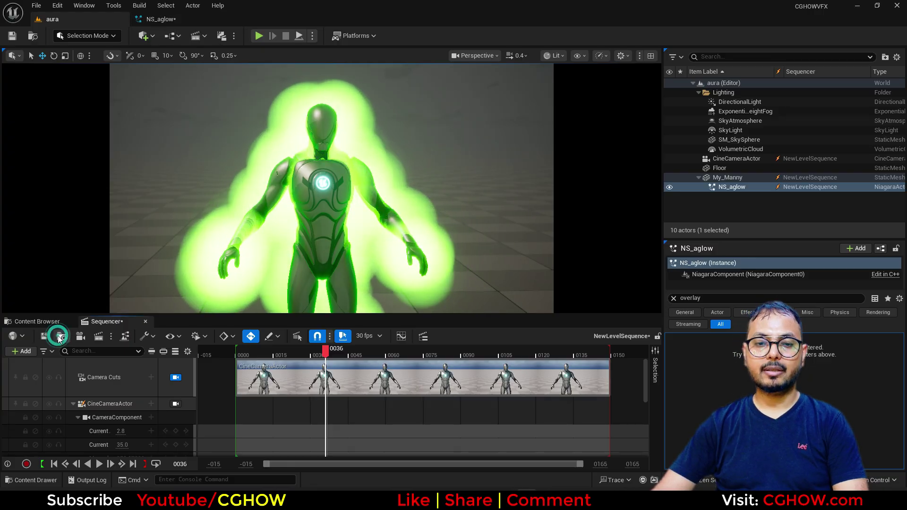
- Create a material named M_Radial in the Aura_Char folder and open it
{"action": "left_click", "coordinate": [37, 321]}
{"action": "right_click", "coordinate": [427, 417]}
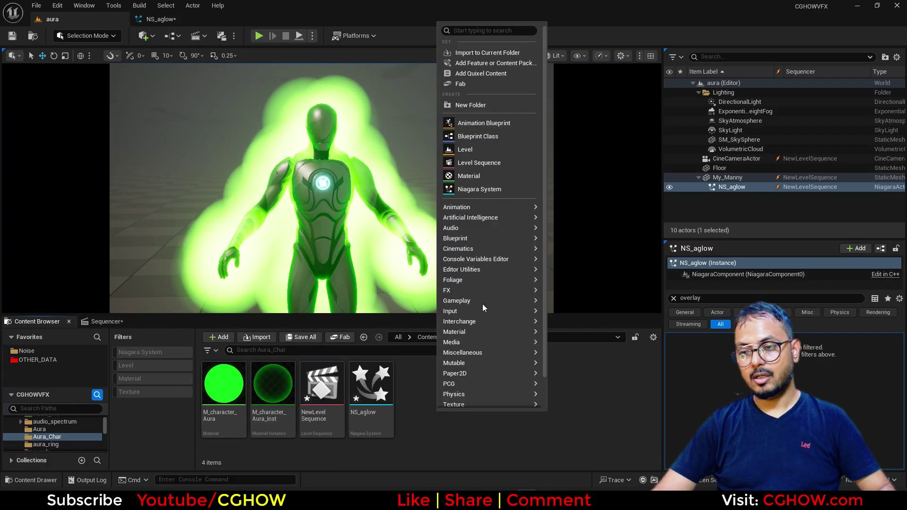
{"action": "left_click", "coordinate": [486, 176]}
{"action": "type", "text": "M"}
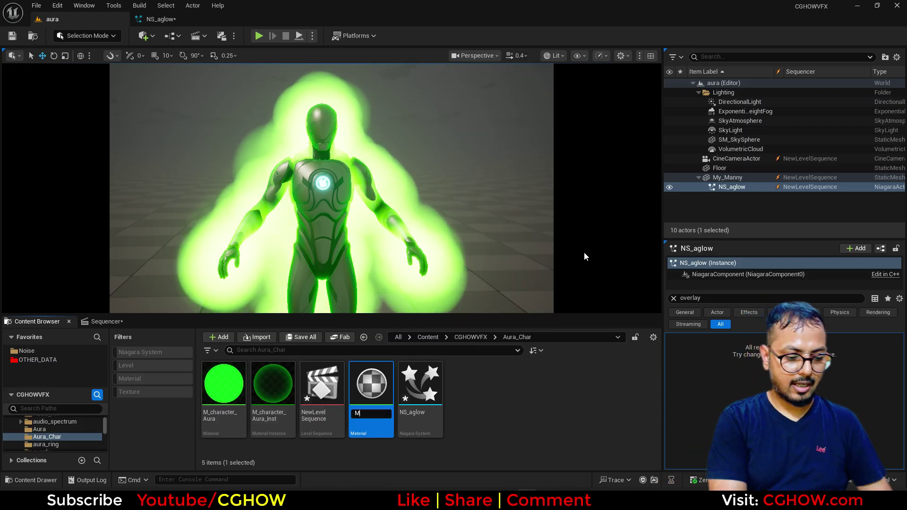
{"action": "type", "text": "_Radial"}
{"action": "key", "text": "Return"}
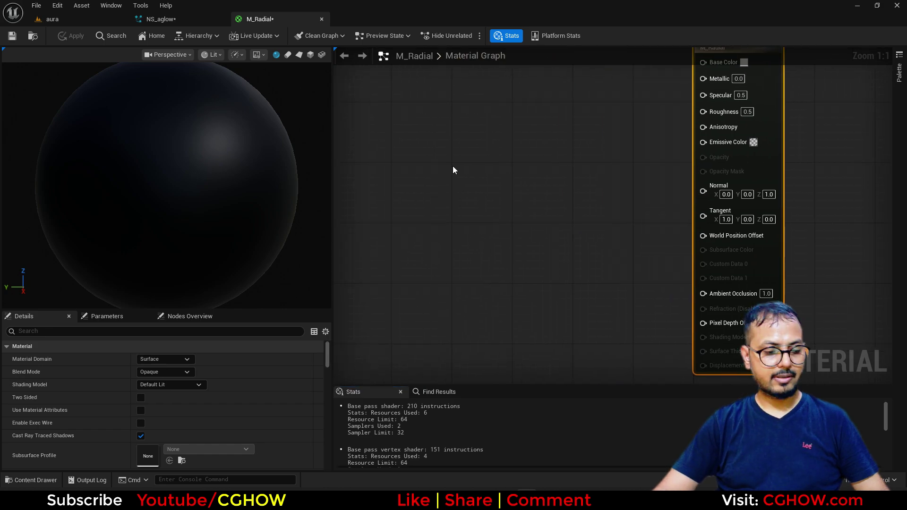
- Add a RadialGradientExponential node and feed it into the Opacity input of a new Depth Fade node
{"action": "right_click", "coordinate": [454, 167]}
{"action": "type", "text": "rad"}
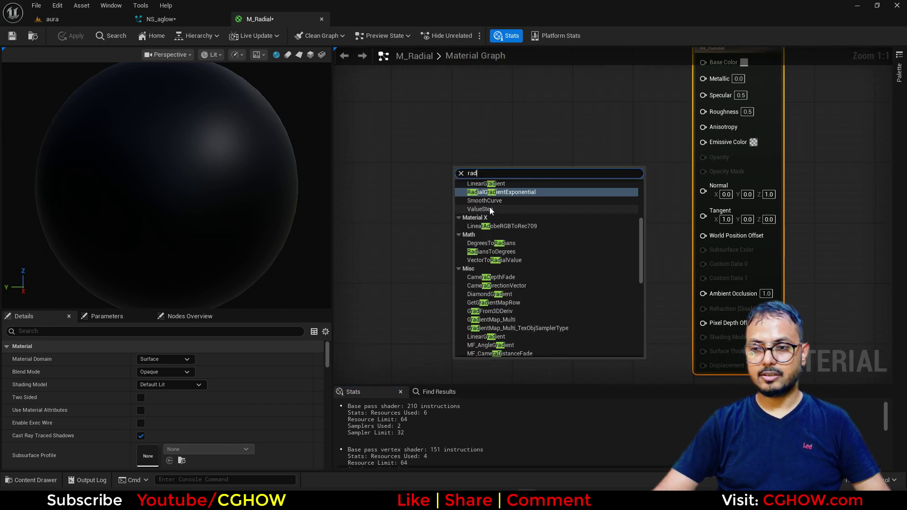
{"action": "left_click", "coordinate": [495, 193]}
{"action": "left_click_drag", "start_coordinate": [543, 196], "coordinate": [436, 288]}
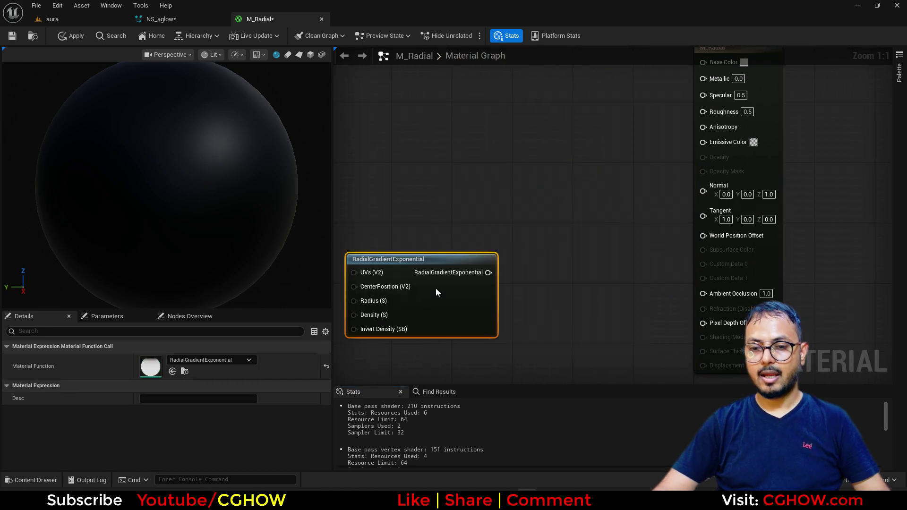
{"action": "right_click", "coordinate": [504, 191]}
{"action": "type", "text": "depth"}
{"action": "left_click", "coordinate": [536, 214]}
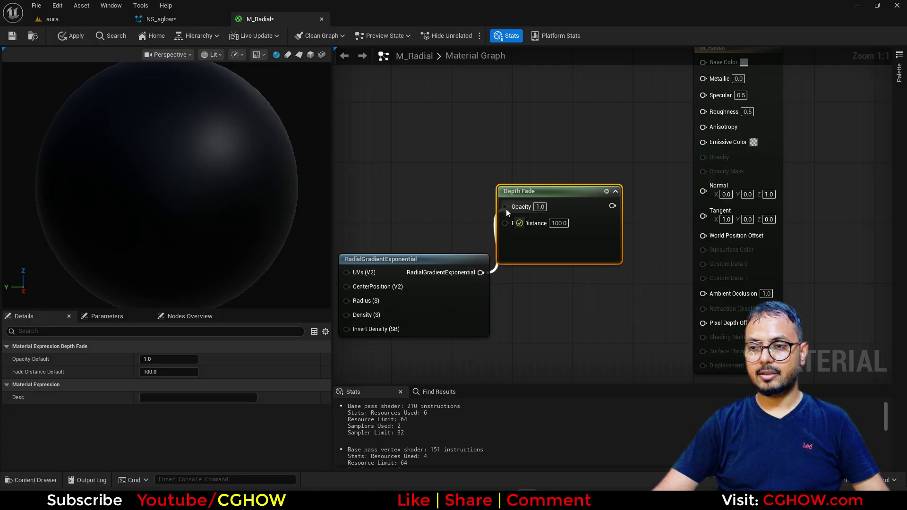
{"action": "left_click_drag", "start_coordinate": [506, 209], "coordinate": [506, 209]}
{"action": "left_click_drag", "start_coordinate": [546, 188], "coordinate": [562, 218]}
- Add a Particle Color node and connect its RGB output to the material's Emissive Color
{"action": "right_click", "coordinate": [502, 128]}
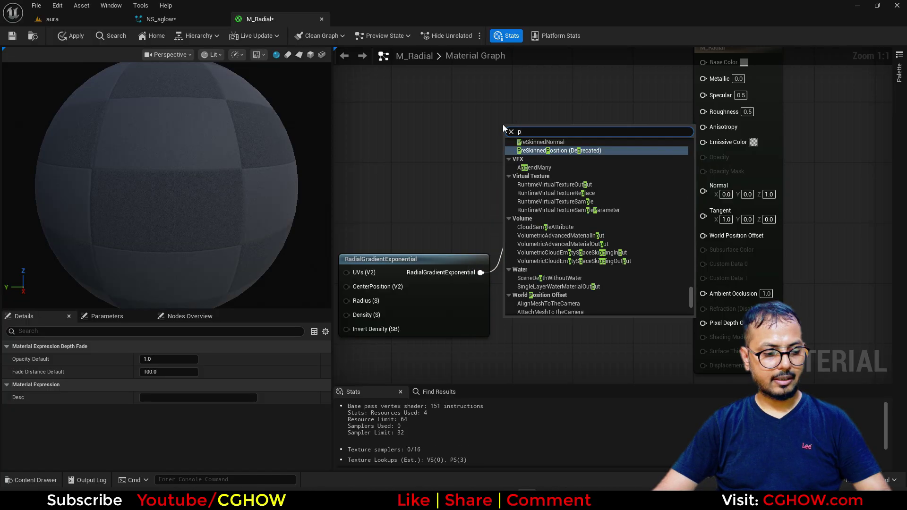
{"action": "type", "text": "particle"}
{"action": "left_click", "coordinate": [535, 149]}
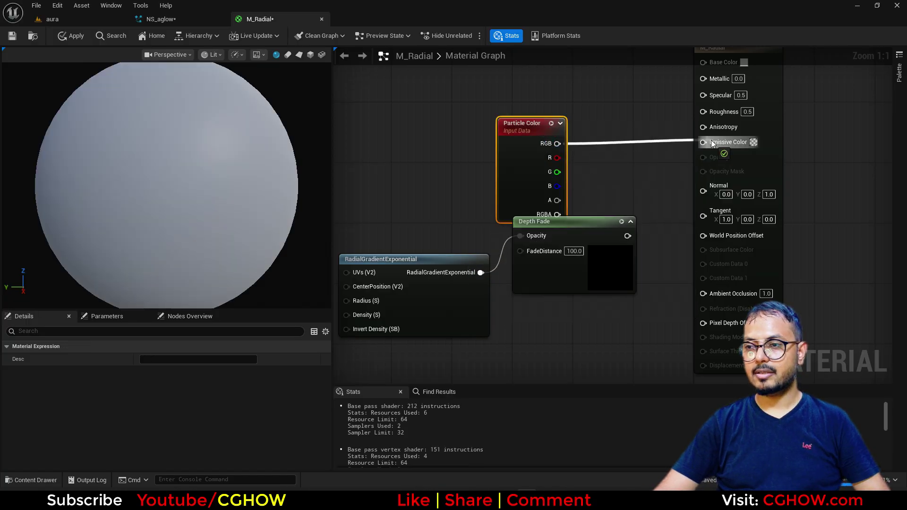
{"action": "left_click_drag", "start_coordinate": [712, 144], "coordinate": [817, 142]}
- Multiply the Particle Color alpha by the Depth Fade output and route the result to the material's Opacity
{"action": "left_click", "coordinate": [650, 190]}
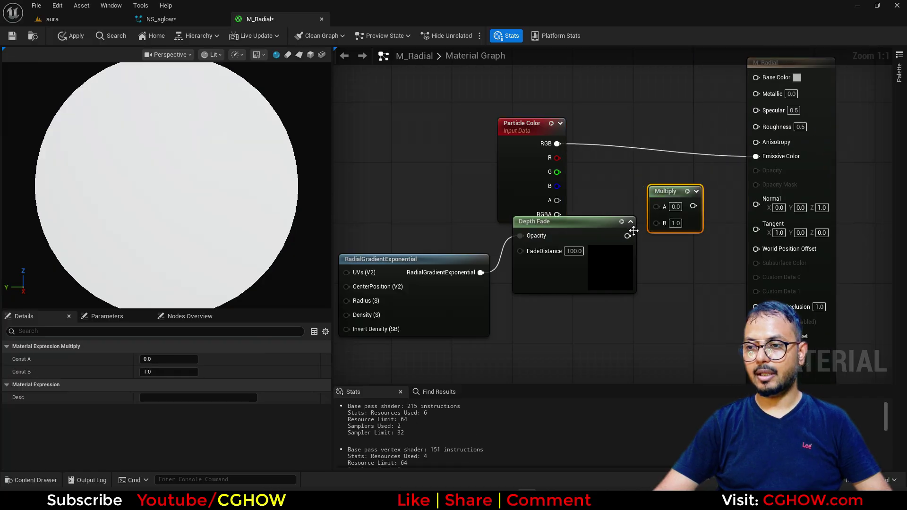
{"action": "left_click_drag", "start_coordinate": [554, 208], "coordinate": [529, 173]}
{"action": "left_click_drag", "start_coordinate": [618, 270], "coordinate": [616, 304]}
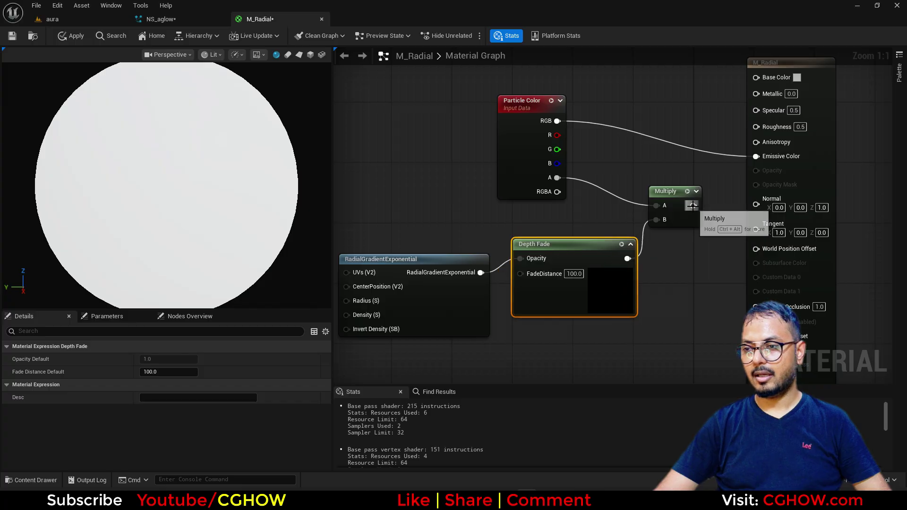
- Set M_Radial's shading model to Unlit and its blend mode to Additive, and apply and save the material
{"action": "left_click", "coordinate": [811, 137]}
{"action": "left_click", "coordinate": [162, 372]}
{"action": "left_click", "coordinate": [148, 267]}
{"action": "left_click", "coordinate": [162, 372]}
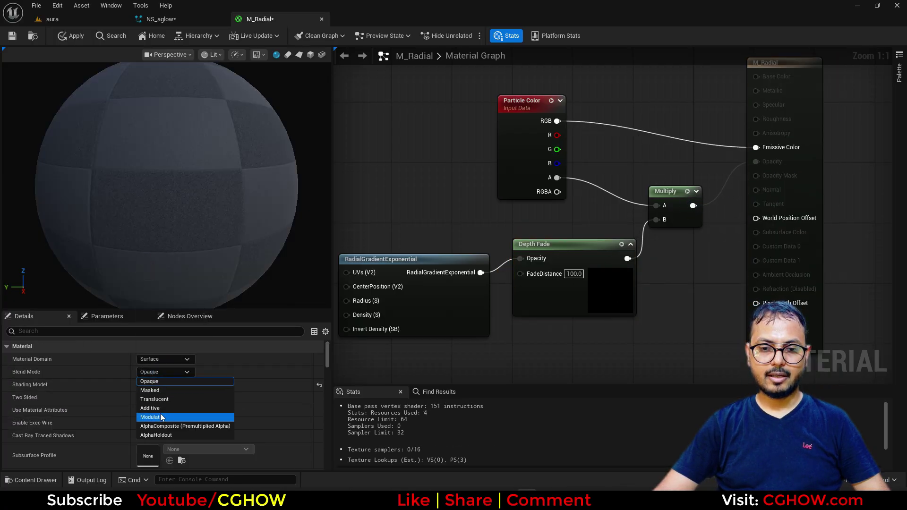
{"action": "left_click", "coordinate": [156, 411]}
{"action": "right_click", "coordinate": [456, 169]}
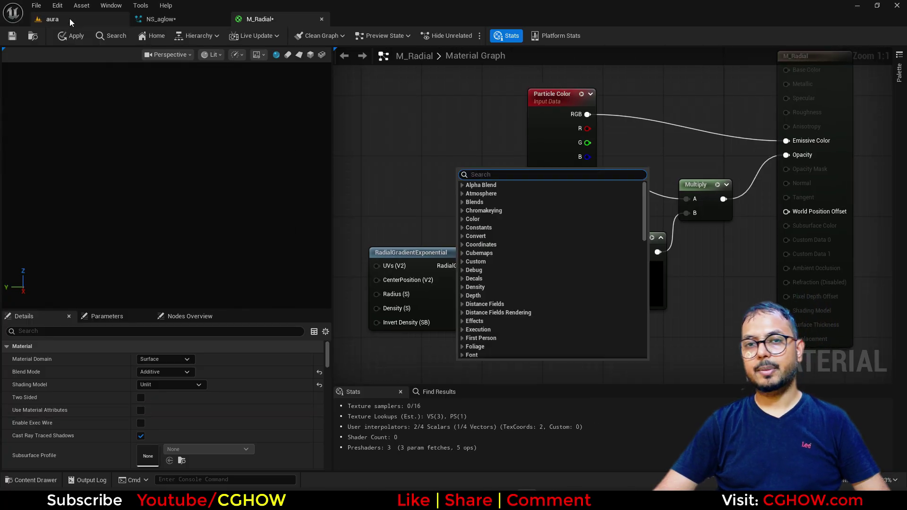
{"action": "left_click", "coordinate": [684, 301]}
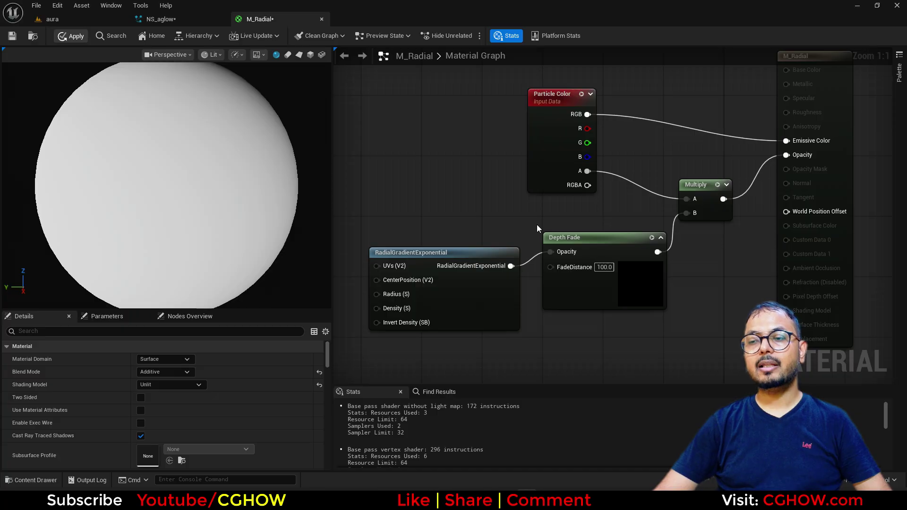
{"action": "key", "text": "ctrl+s"}
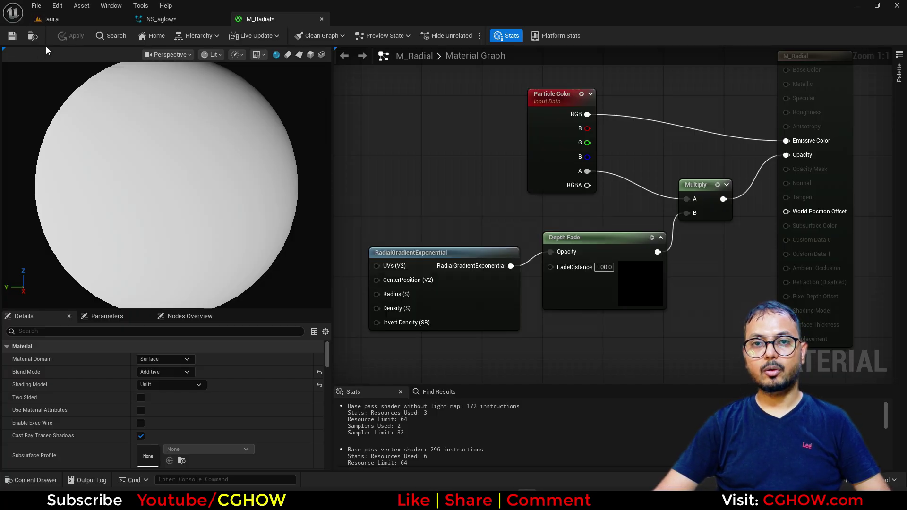
- Assign M_Radial as the Sprite Renderer material in NS_aglow and check the glow in the aura level
{"action": "left_click", "coordinate": [53, 19]}
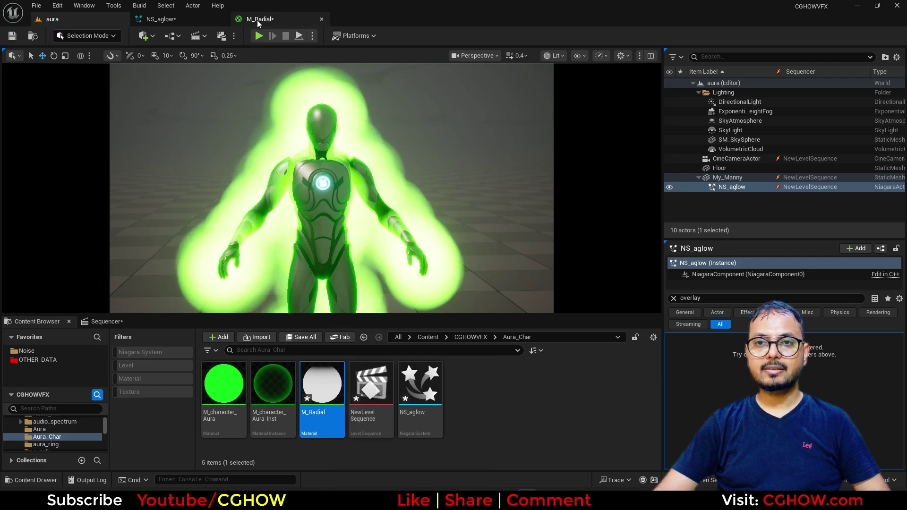
{"action": "left_click", "coordinate": [179, 18]}
{"action": "left_click", "coordinate": [183, 347]}
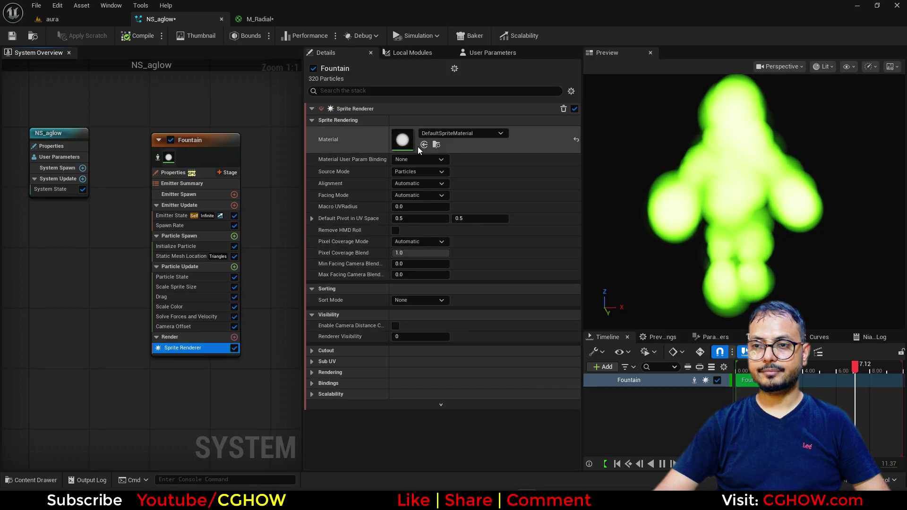
{"action": "left_click", "coordinate": [423, 145]}
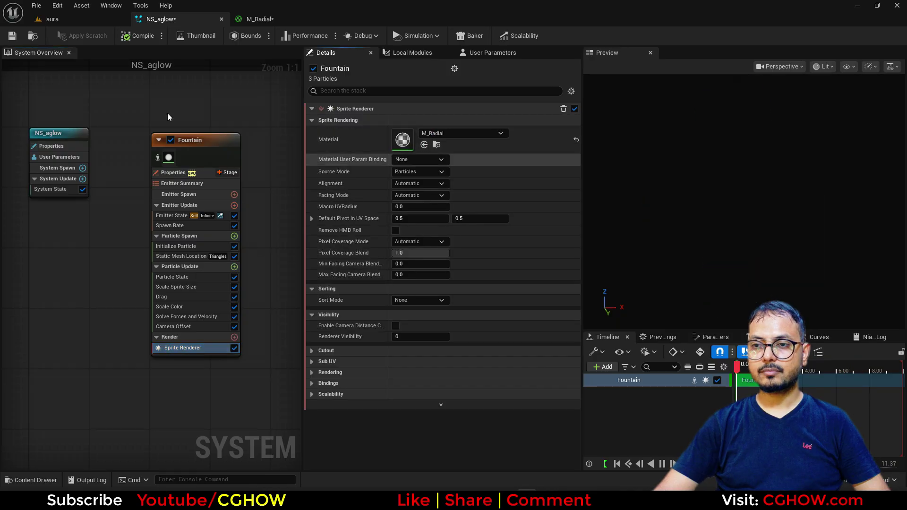
{"action": "left_click", "coordinate": [78, 19]}
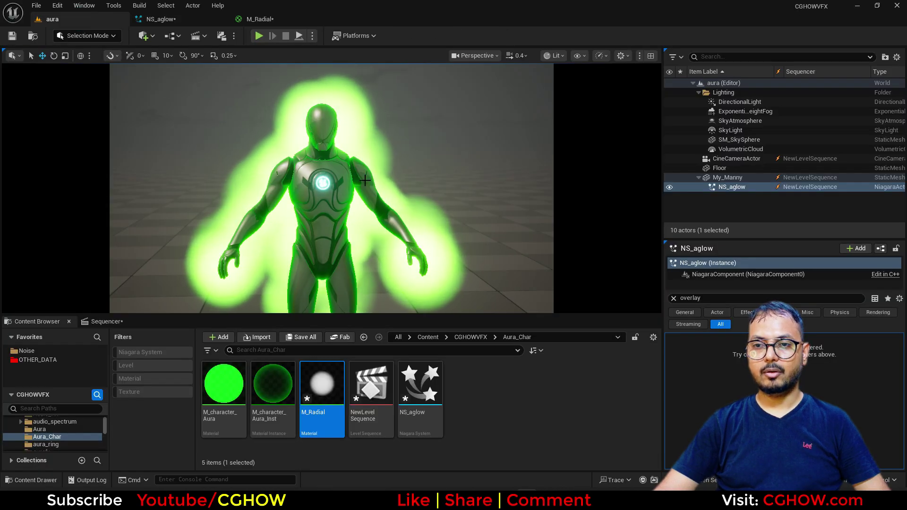
- Disable the Camera Offset module in NS_aglow and check the glow in the aura level
{"action": "left_click", "coordinate": [160, 19]}
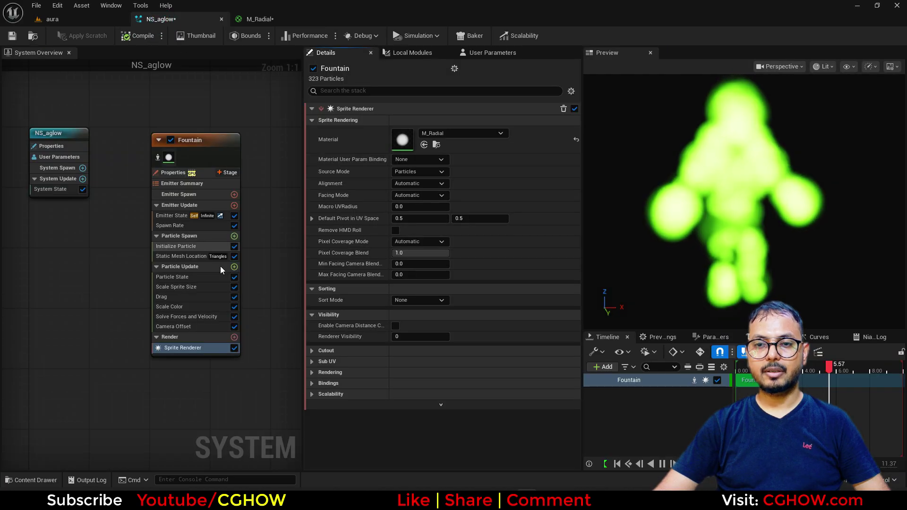
{"action": "left_click", "coordinate": [233, 326]}
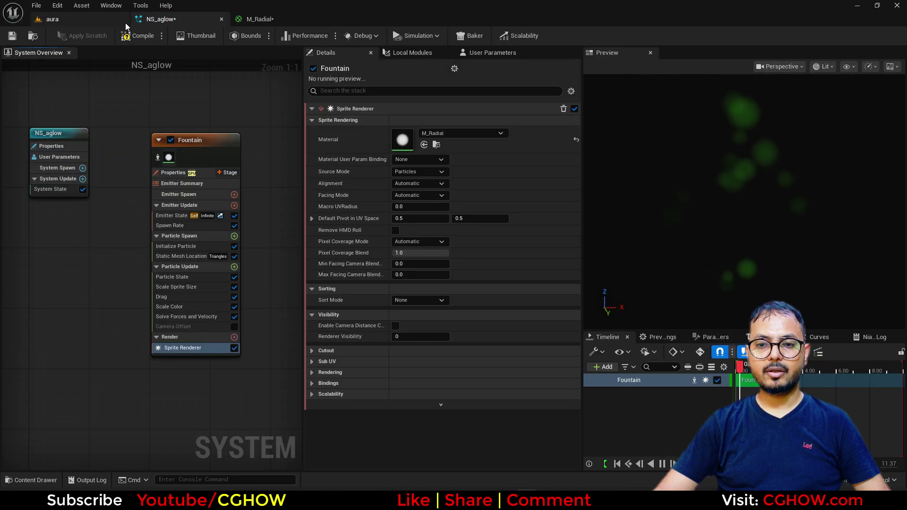
{"action": "left_click", "coordinate": [100, 20]}
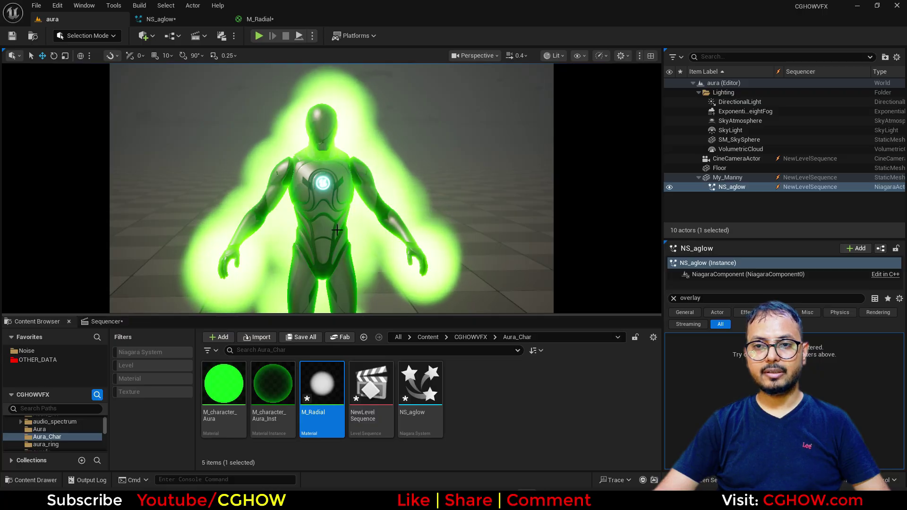
- Add an Add Velocity module to Particle Spawn with a Z velocity of 50 and check it in the aura level
{"action": "left_click", "coordinate": [159, 19]}
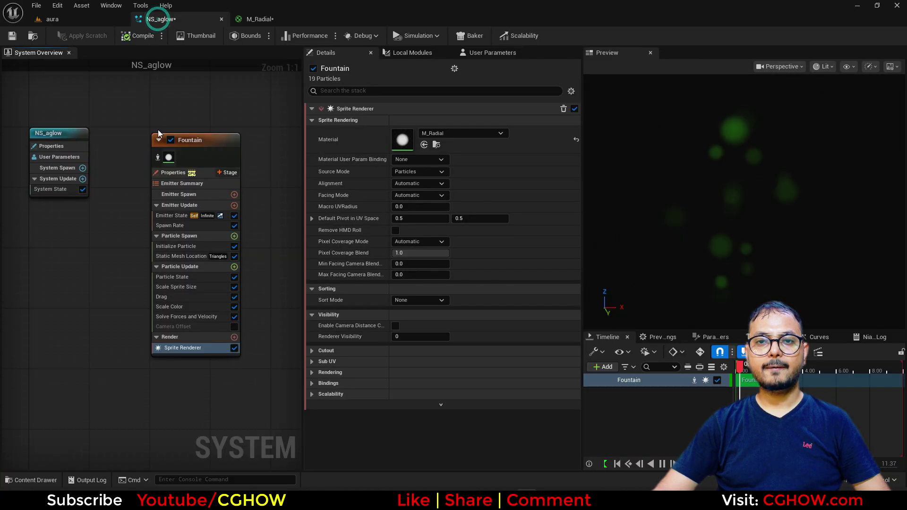
{"action": "left_click", "coordinate": [234, 236]}
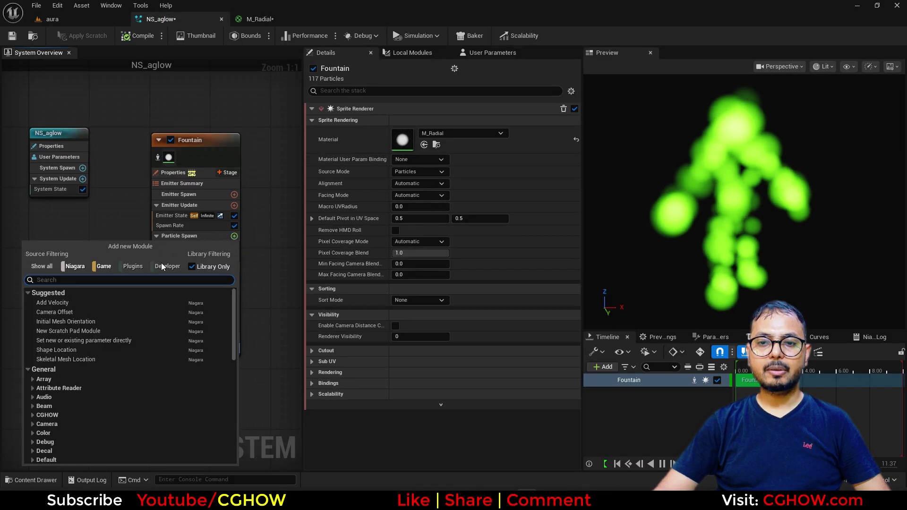
{"action": "left_click", "coordinate": [56, 303]}
{"action": "left_click", "coordinate": [523, 134]}
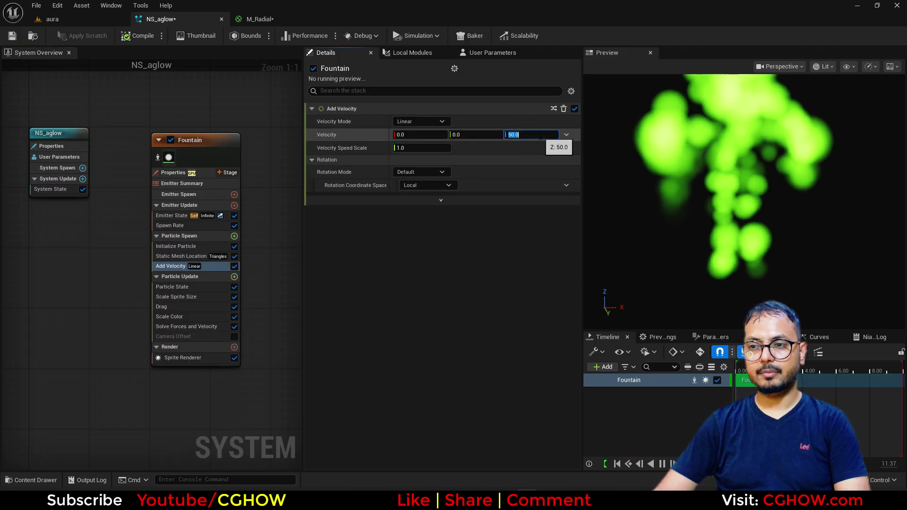
{"action": "left_click", "coordinate": [53, 18]}
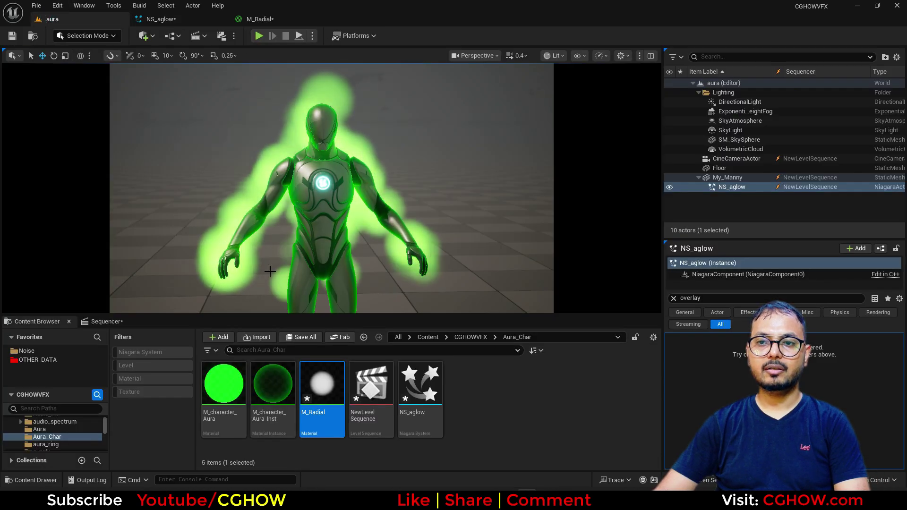
- Set the Fountain emitter's Spawn Rate to 30 in NS_aglow
{"action": "left_click", "coordinate": [159, 19]}
{"action": "left_click", "coordinate": [175, 226]}
{"action": "left_click", "coordinate": [417, 121]}
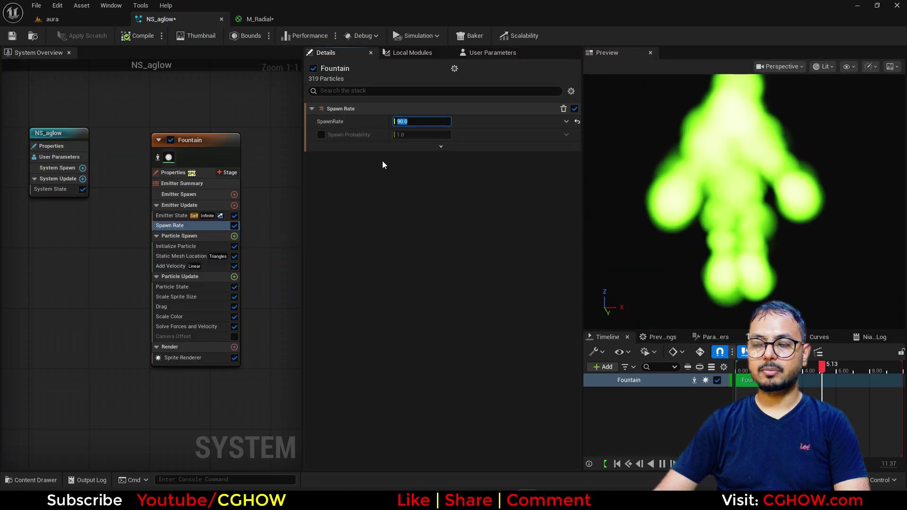
{"action": "type", "text": "30"}
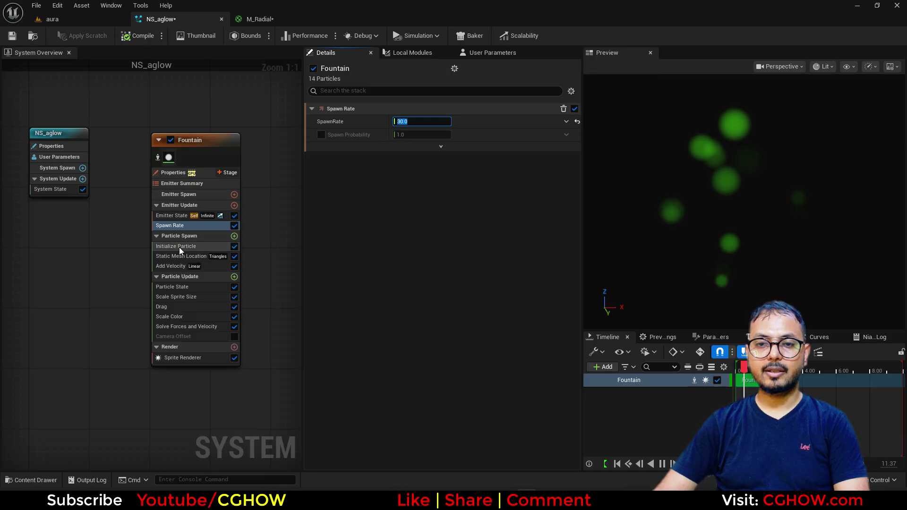
- Set the Initialize Particle color alpha to 0.3 and check the glow in the aura level
{"action": "left_click", "coordinate": [175, 246]}
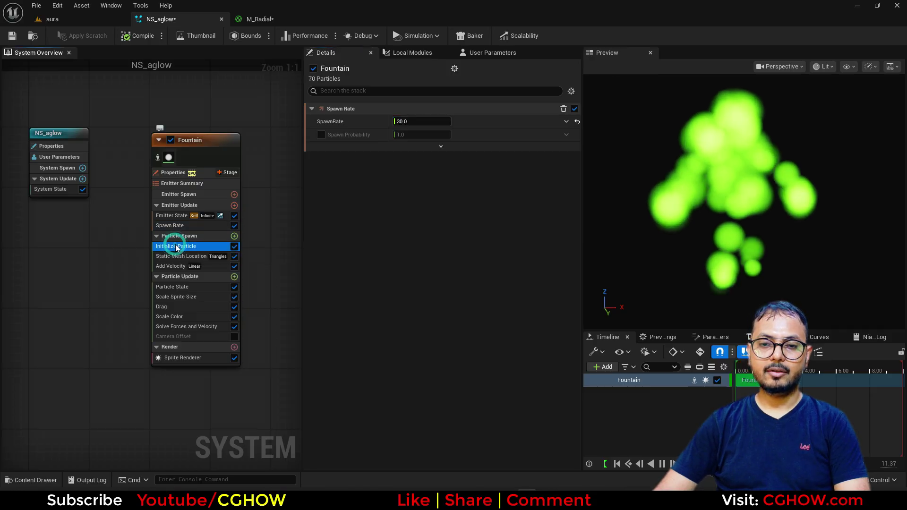
{"action": "left_click", "coordinate": [403, 198]}
{"action": "left_click", "coordinate": [438, 245]}
{"action": "type", "text": ".3"}
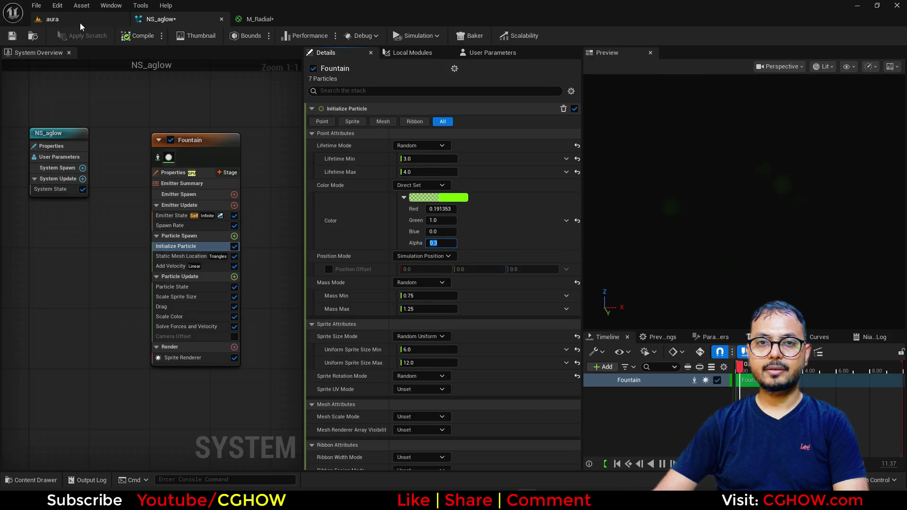
{"action": "left_click", "coordinate": [77, 21]}
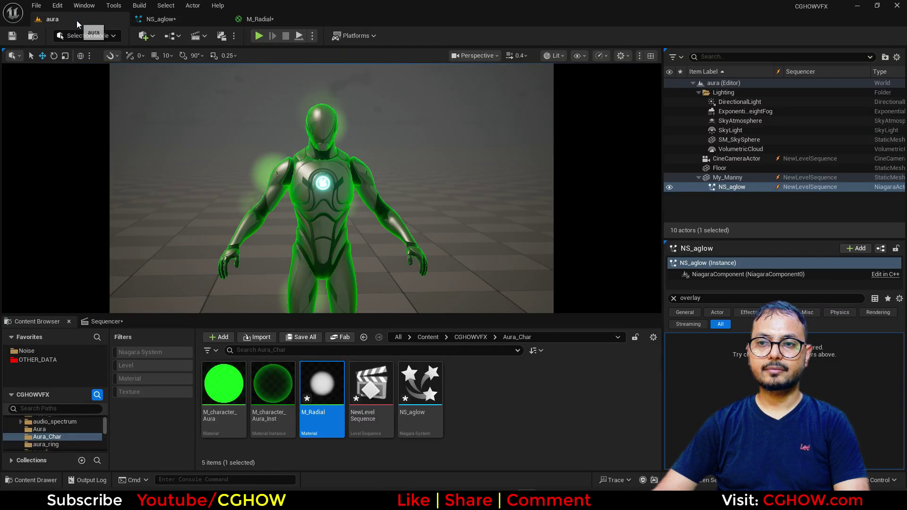
- Change the Initialize Particle Mass Mode to Unset / (Mass of 1) and set the uniform sprite size to 15 minimum and 20 maximum
{"action": "left_click", "coordinate": [194, 18]}
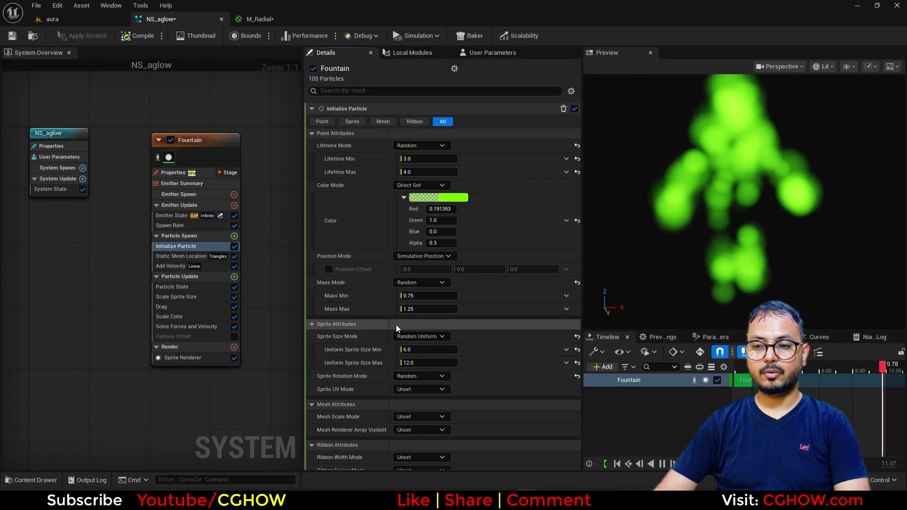
{"action": "left_click", "coordinate": [421, 283]}
{"action": "left_click", "coordinate": [420, 294]}
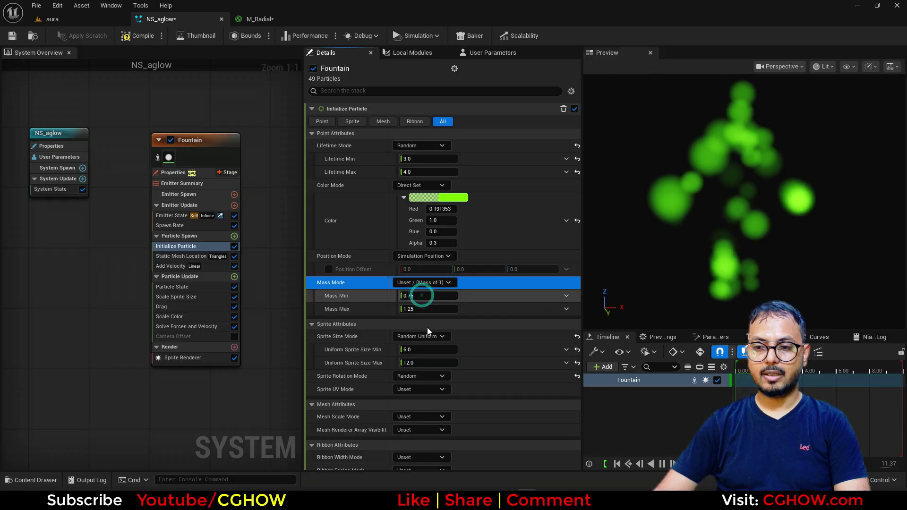
{"action": "left_click", "coordinate": [416, 337]}
{"action": "type", "text": "20"}
{"action": "left_click", "coordinate": [415, 323]}
{"action": "type", "text": "15"}
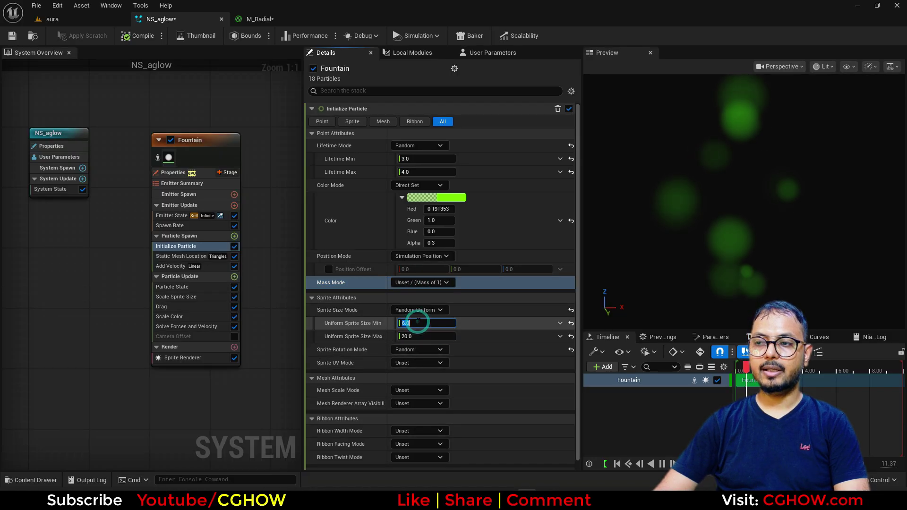
{"action": "key", "text": "Return"}
- Set the particle color alpha to 0.2 and check the softer glow in the aura level
{"action": "left_click", "coordinate": [434, 243]}
{"action": "type", "text": "0.2"}
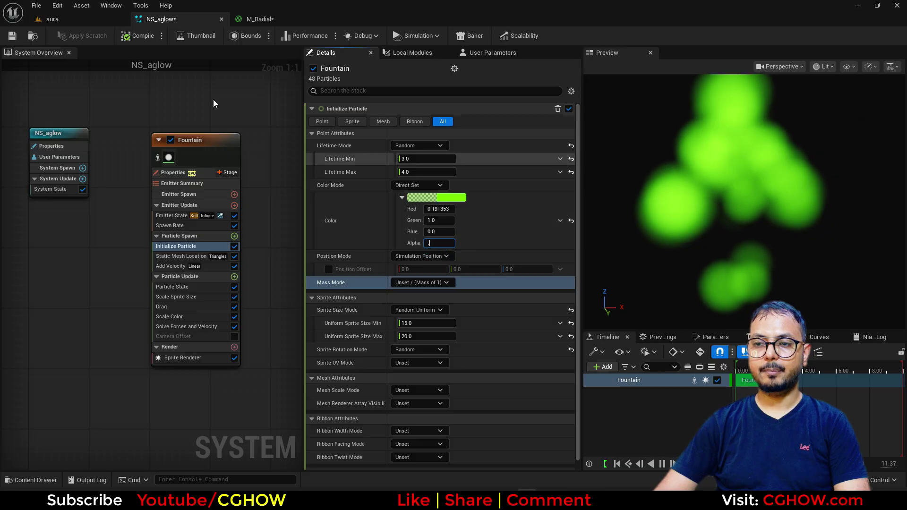
{"action": "key", "text": "Return"}
{"action": "left_click", "coordinate": [85, 19]}
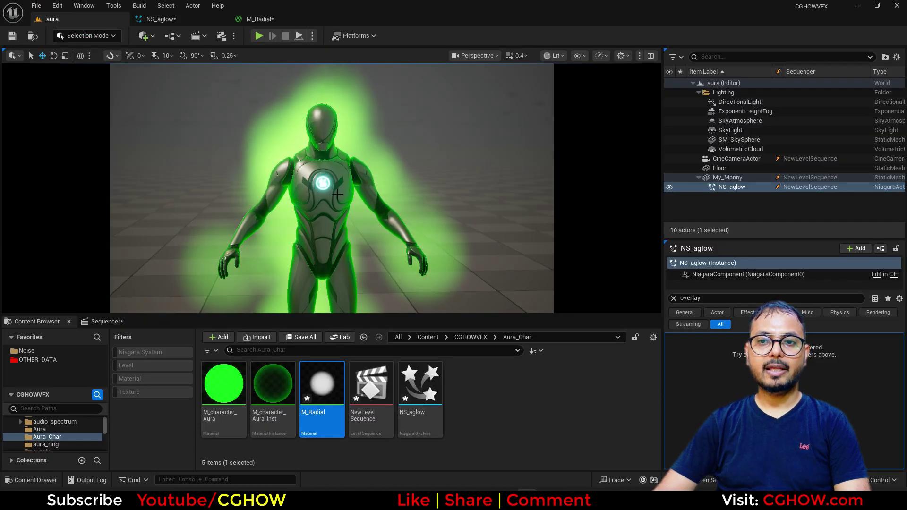
- Set the Uniform Sprite Size Max to 12 and check the glow around the character in the aura level
{"action": "left_click", "coordinate": [174, 20]}
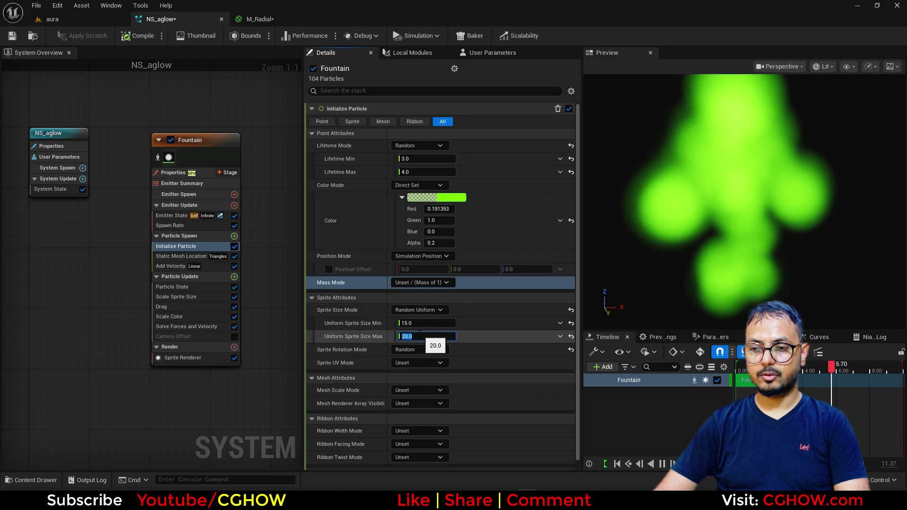
{"action": "left_click", "coordinate": [420, 335]}
{"action": "type", "text": "12"}
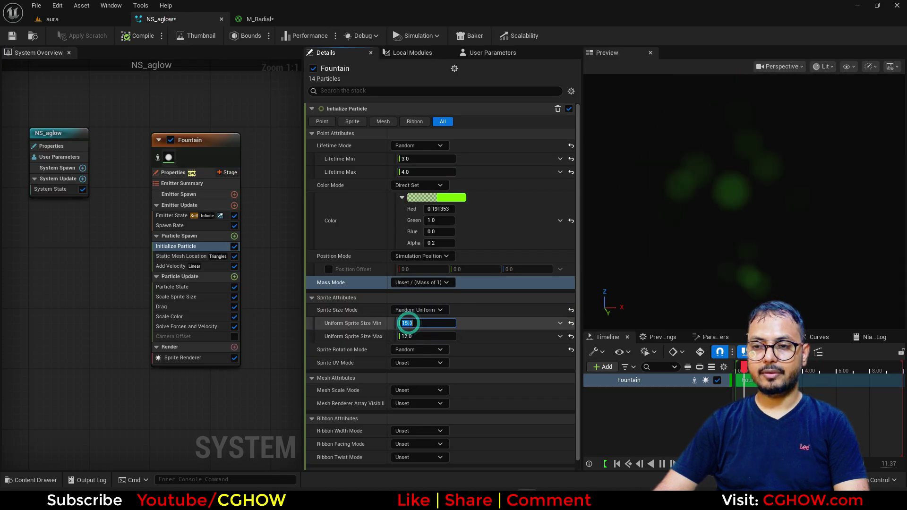
{"action": "left_click", "coordinate": [73, 22]}
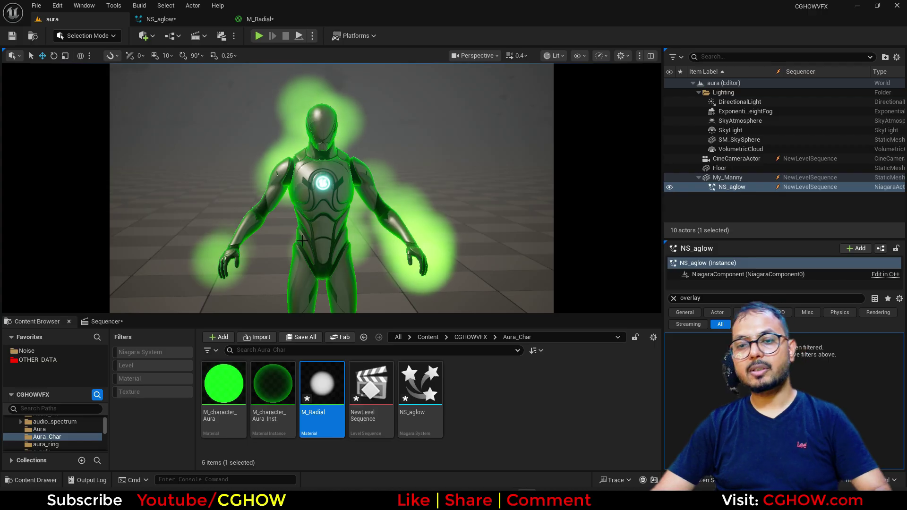
- Duplicate the Fountain emitter in the NS_aglow system and line the copy up beside the original
{"action": "left_click", "coordinate": [160, 19]}
{"action": "left_click", "coordinate": [120, 128]}
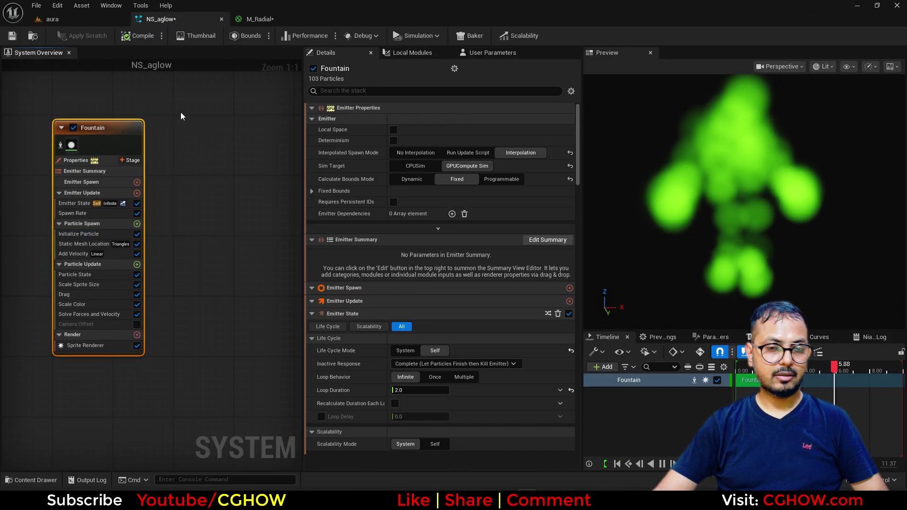
{"action": "key", "text": "ctrl+d"}
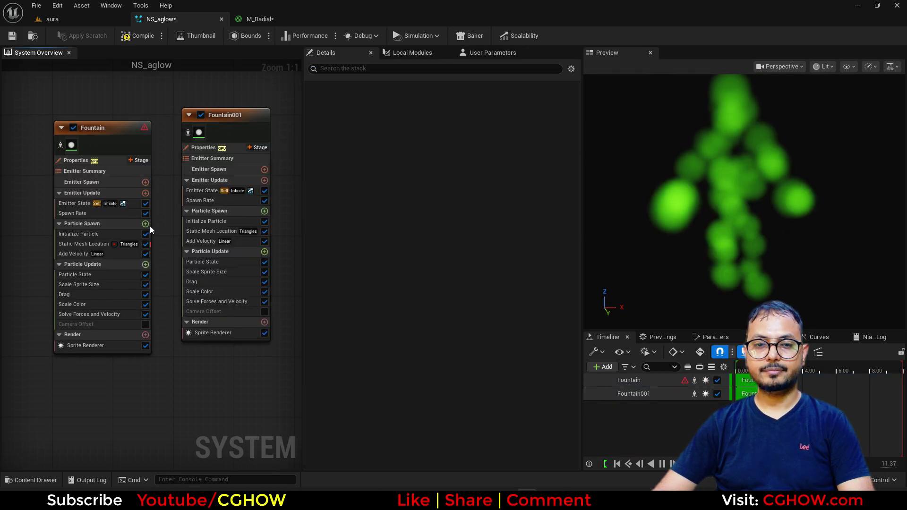
{"action": "left_click_drag", "start_coordinate": [221, 113], "coordinate": [222, 128]}
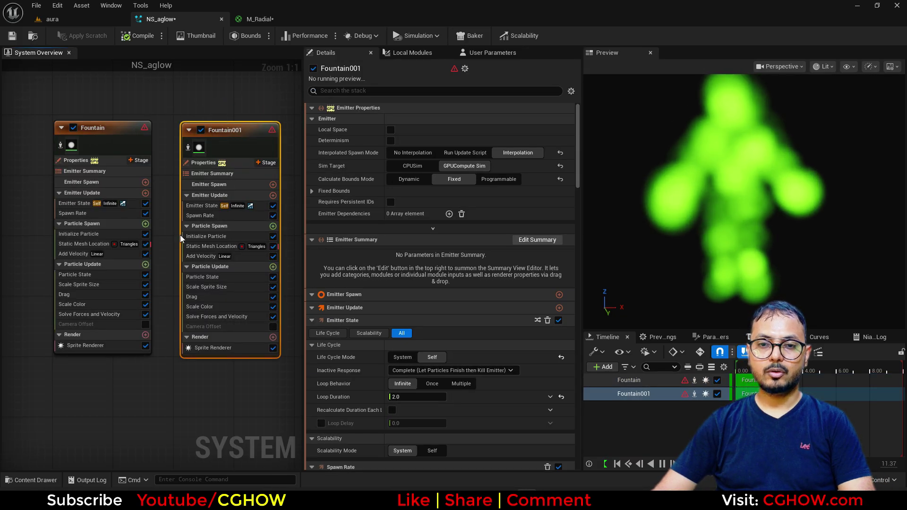
{"action": "left_click", "coordinate": [217, 246]}
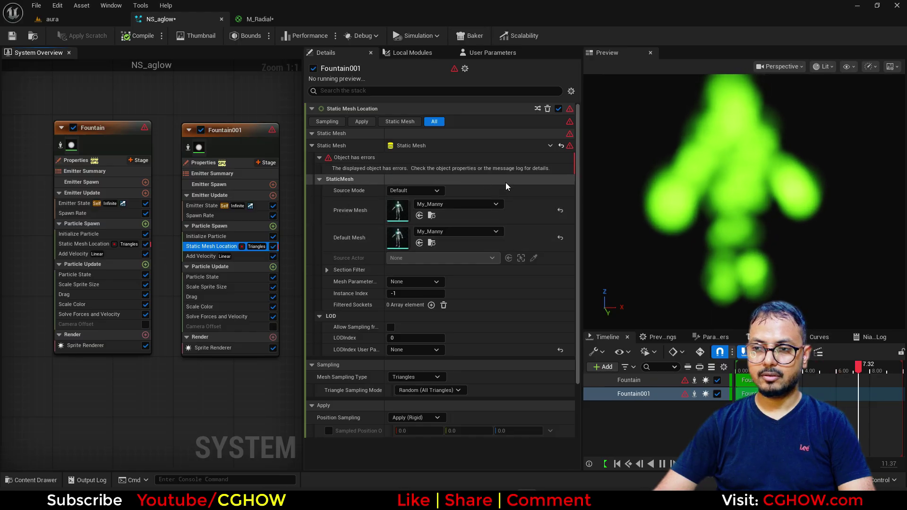
{"action": "right_click_drag", "start_coordinate": [206, 394], "coordinate": [175, 385]}
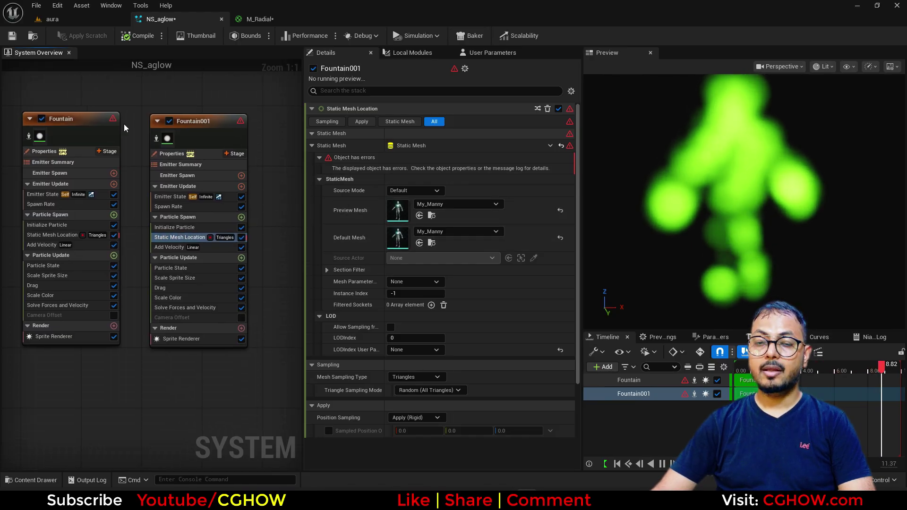
- Isolate the duplicated Fountain001 emitter and set its uniform sprite size to 1 minimum and 2 maximum
{"action": "left_click", "coordinate": [157, 138]}
{"action": "left_click", "coordinate": [195, 228]}
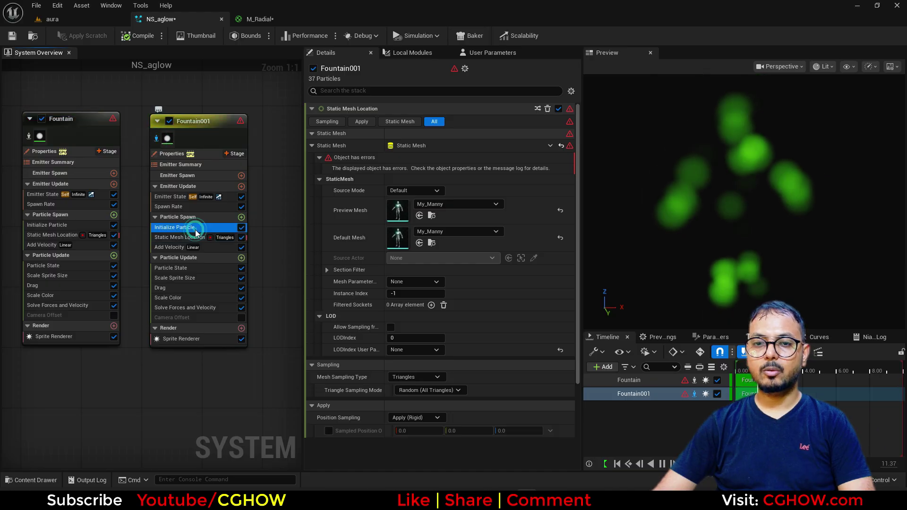
{"action": "left_click", "coordinate": [414, 291]}
{"action": "type", "text": "2"}
{"action": "left_click", "coordinate": [409, 279]}
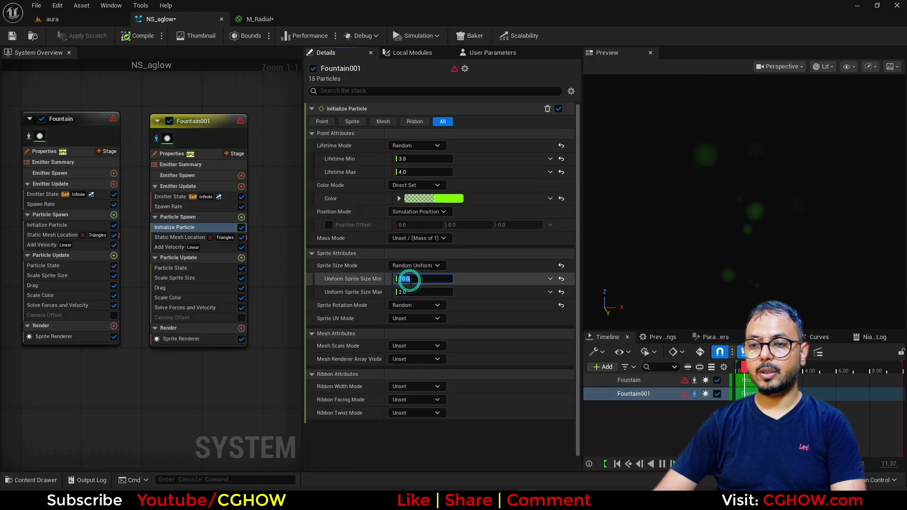
- Set the Fountain001 Initialize Particle color alpha to 1.0 and check the small particles in the aura level
{"action": "left_click", "coordinate": [419, 199]}
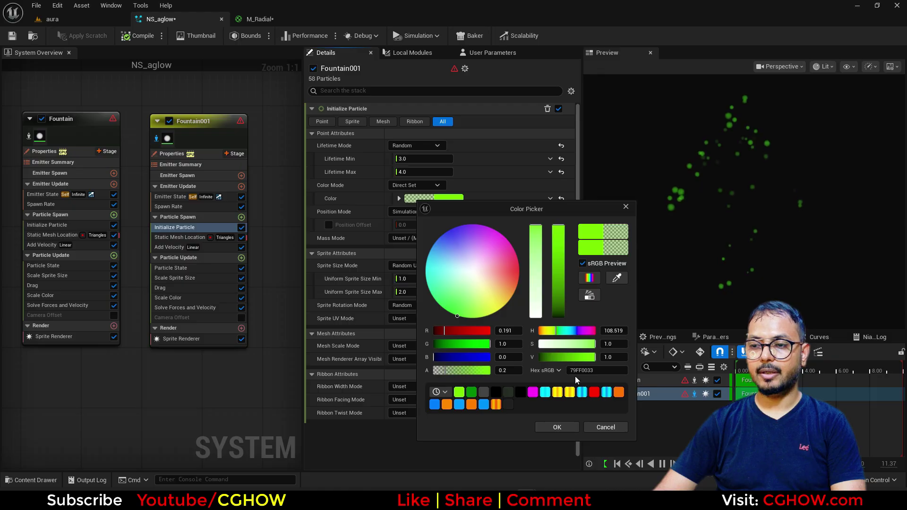
{"action": "left_click", "coordinate": [600, 427]}
{"action": "left_click", "coordinate": [400, 199]}
{"action": "left_click", "coordinate": [434, 243]}
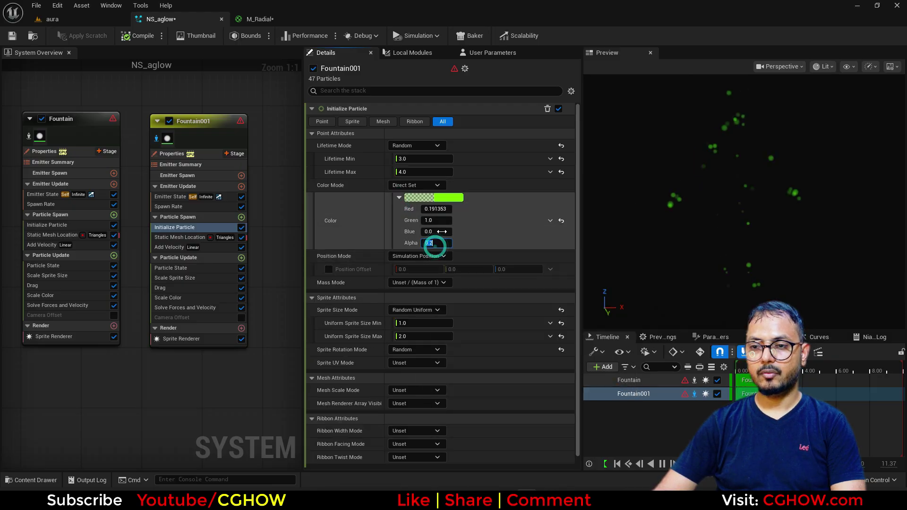
{"action": "left_click", "coordinate": [436, 198]}
{"action": "left_click", "coordinate": [613, 424]}
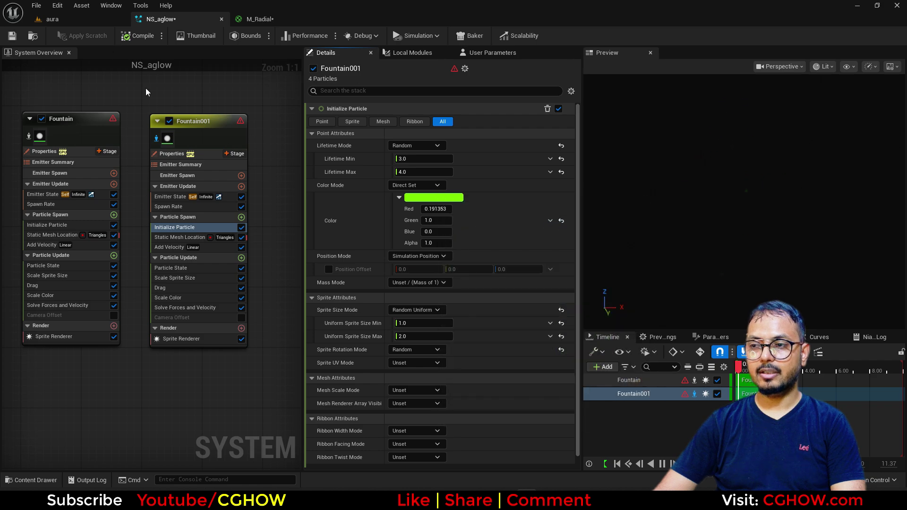
{"action": "left_click", "coordinate": [79, 18]}
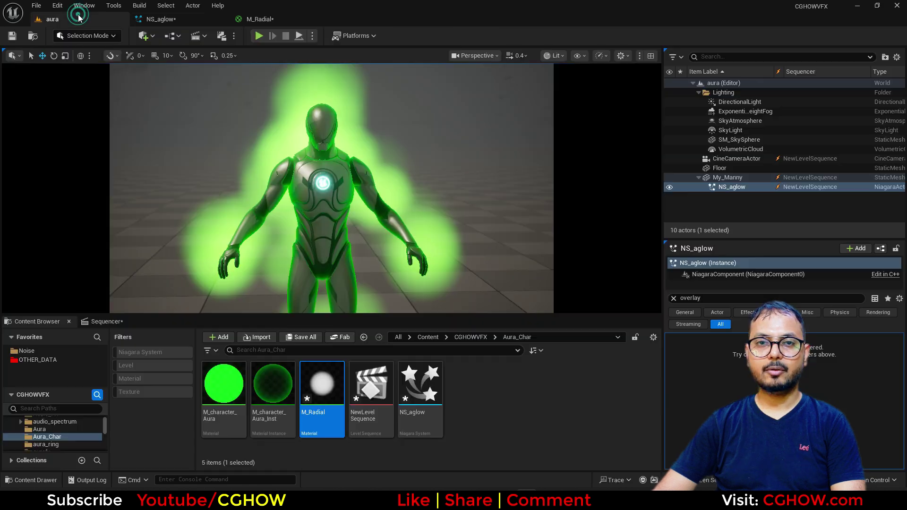
- Add a Curl Noise Force module to Fountain001's Particle Update and set its Noise Strength to 20
{"action": "left_click", "coordinate": [171, 20]}
{"action": "left_click", "coordinate": [241, 257]}
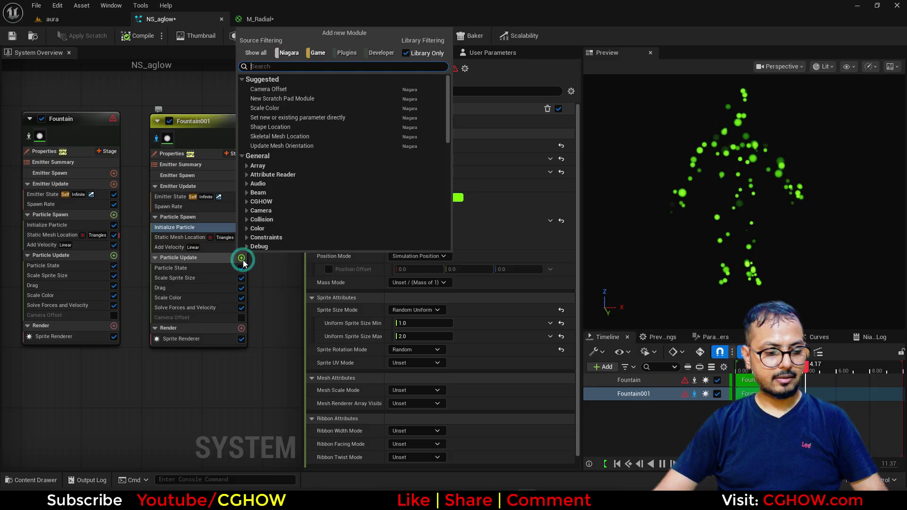
{"action": "type", "text": "curl"}
{"action": "key", "text": "Return"}
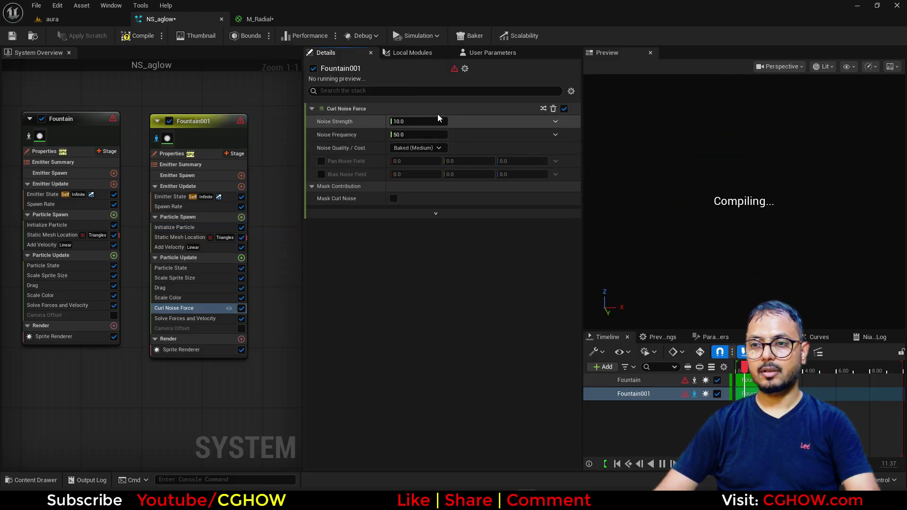
{"action": "left_click", "coordinate": [404, 126]}
{"action": "type", "text": "20"}
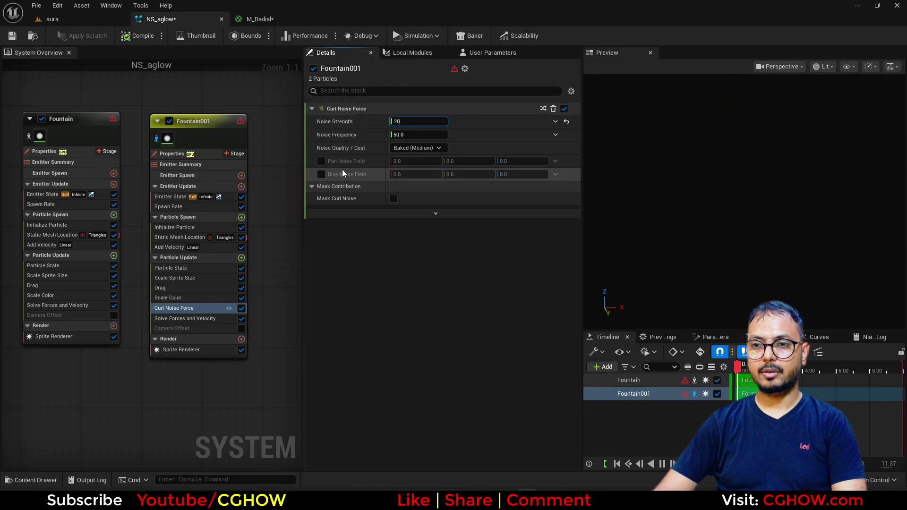
- Enable Pan Noise Field on the Curl Noise Force and set it to 0.2, 0.5, 1.0
{"action": "left_click", "coordinate": [323, 164]}
{"action": "left_click", "coordinate": [512, 163]}
{"action": "type", "text": "1"}
{"action": "left_click", "coordinate": [468, 161]}
{"action": "type", "text": "."}
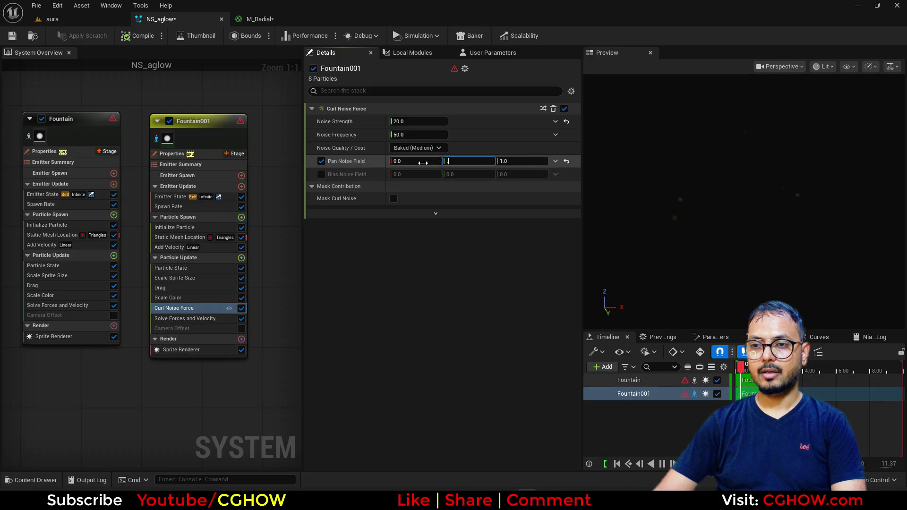
{"action": "type", "text": ".2"}
{"action": "key", "text": "Return"}
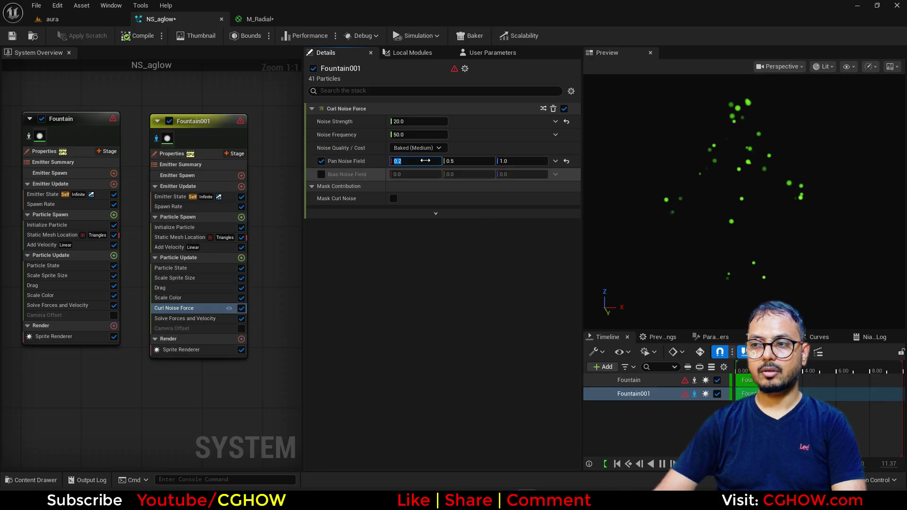
- Set Fountain001's curl Noise Strength to 50 and Add Velocity Z to 20, and check the particles in the aura level
{"action": "left_click", "coordinate": [405, 121]}
{"action": "left_click", "coordinate": [176, 248]}
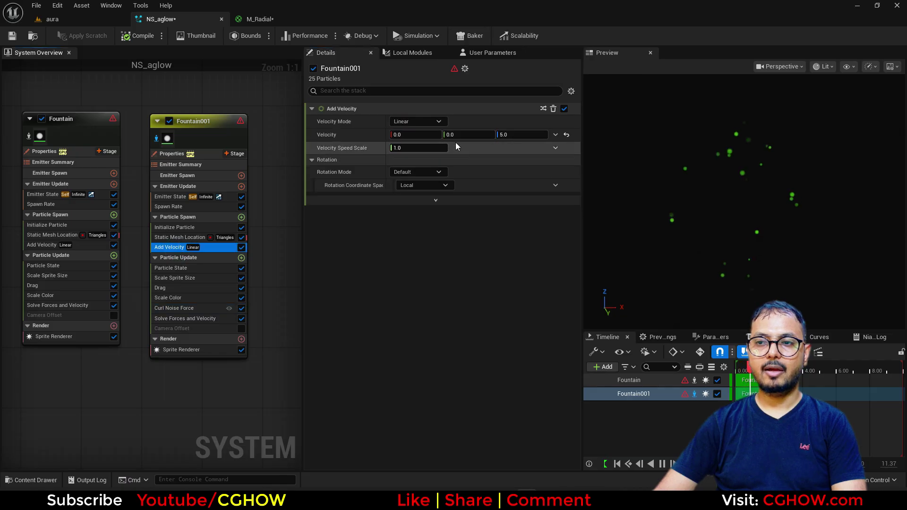
{"action": "type", "text": "20"}
{"action": "key", "text": "Return"}
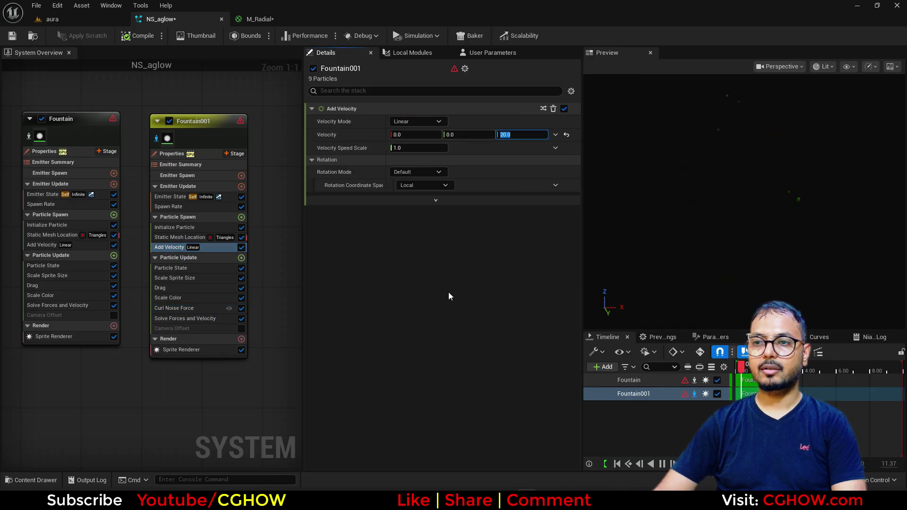
{"action": "left_click", "coordinate": [83, 19]}
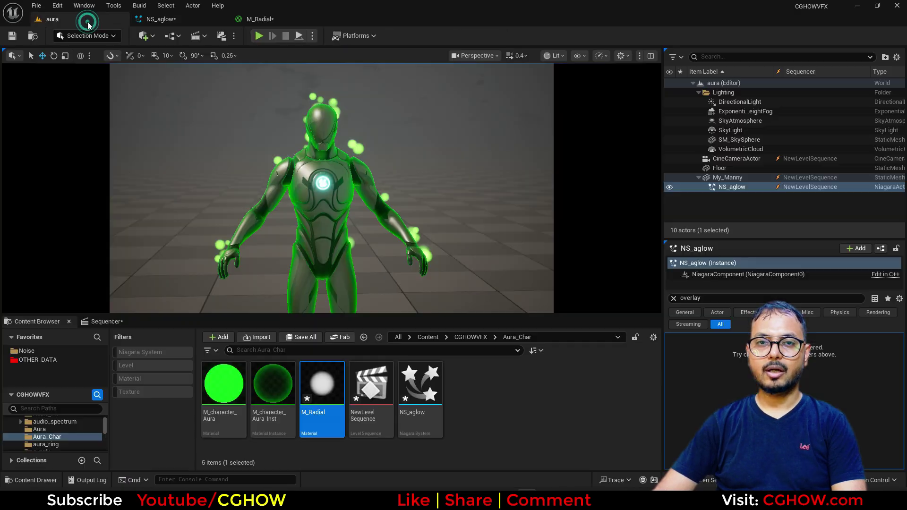
- Set Fountain001's curl Noise Strength to 20 and uniform sprite size to 0.1 minimum and 1 maximum, and check the aura level
{"action": "left_click", "coordinate": [163, 19]}
{"action": "left_click", "coordinate": [176, 307]}
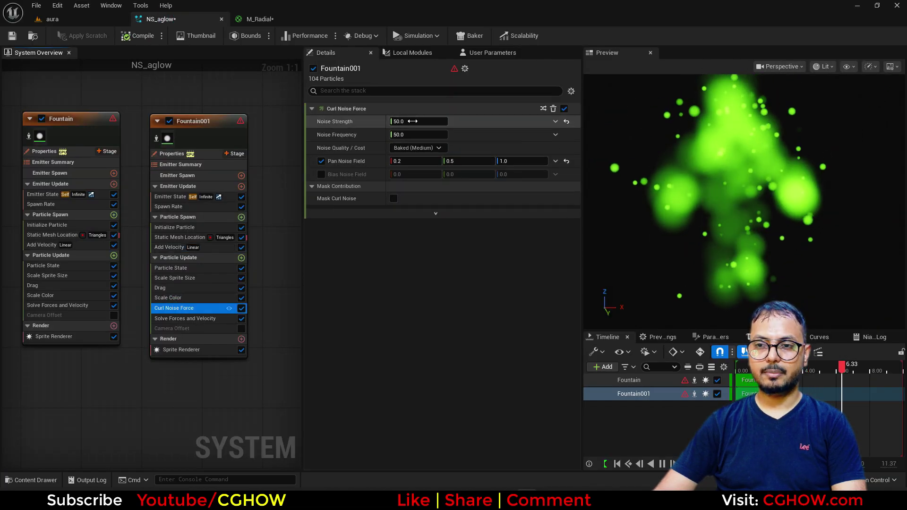
{"action": "left_click", "coordinate": [188, 227]}
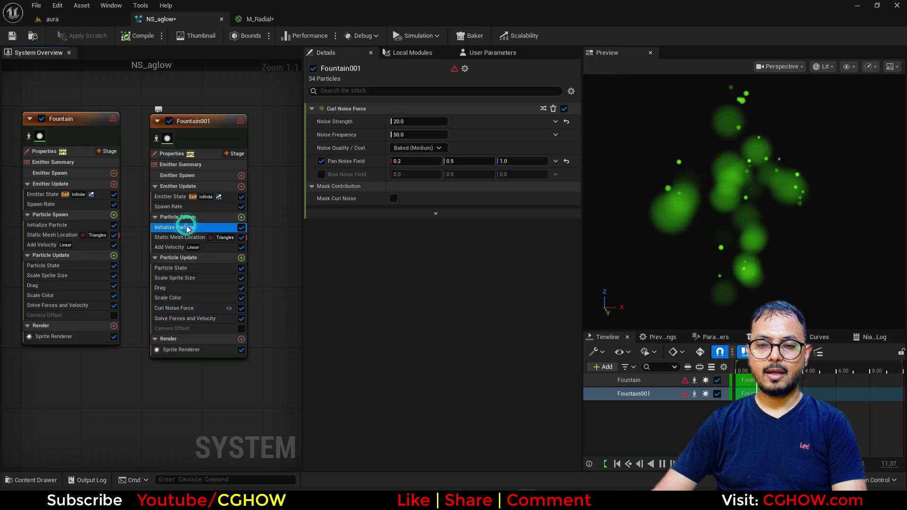
{"action": "left_click", "coordinate": [410, 292]}
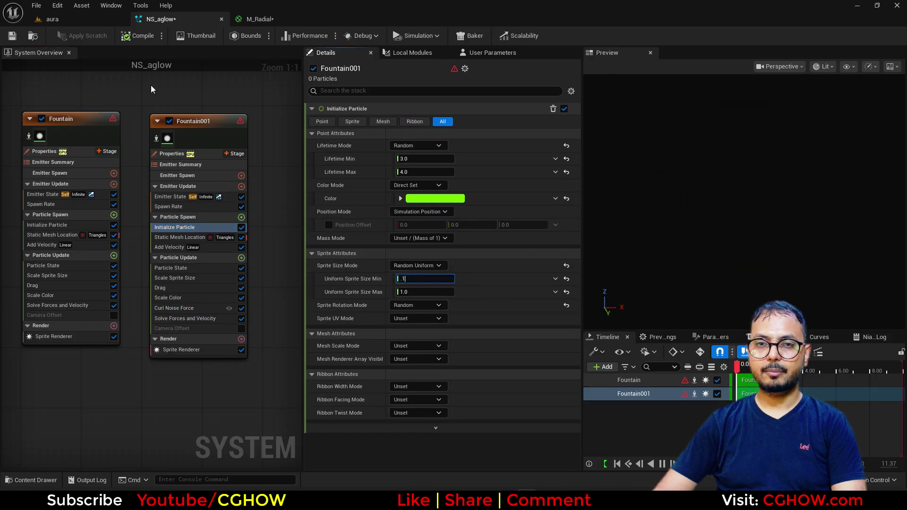
{"action": "left_click", "coordinate": [78, 20]}
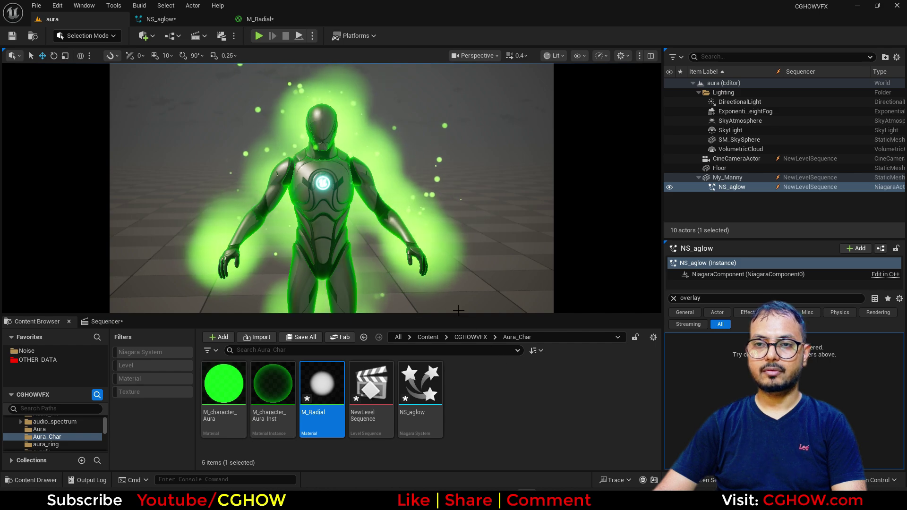
- Apply the rise-and-fall peak curve template to Fountain001's Scale Sprite Size module
{"action": "left_click", "coordinate": [175, 23]}
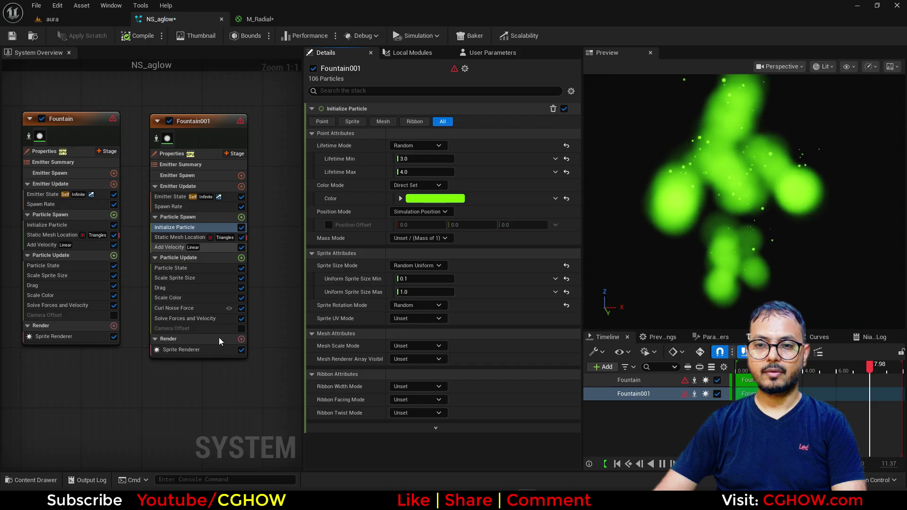
{"action": "left_click", "coordinate": [189, 278]}
{"action": "left_click", "coordinate": [556, 148]}
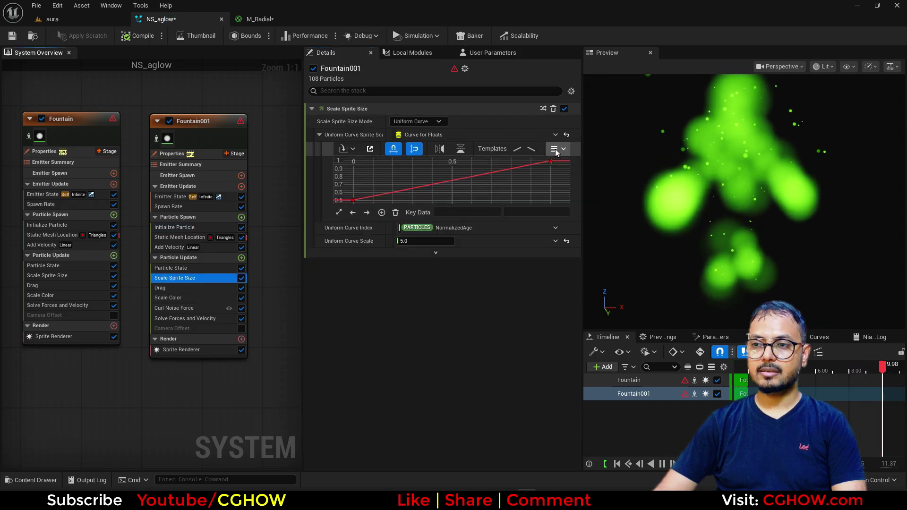
{"action": "left_click", "coordinate": [552, 222]}
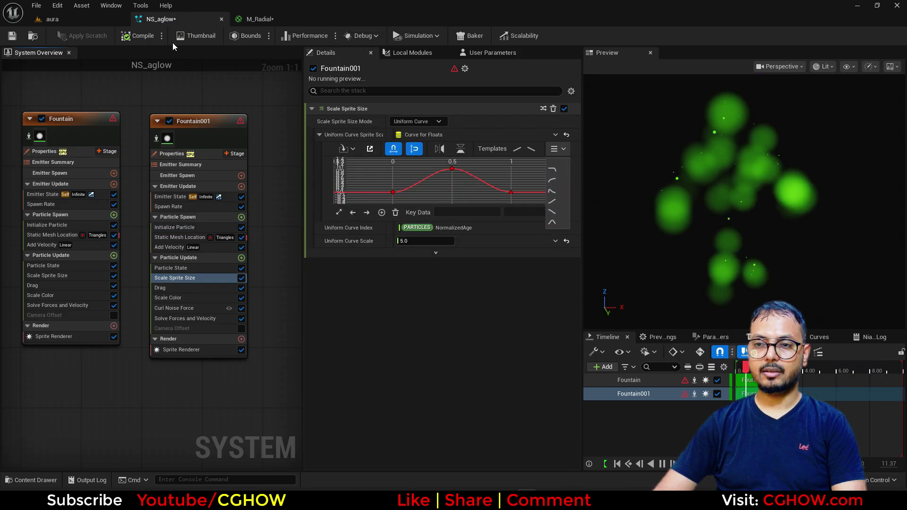
- Check the particles in the aura level and save M_Radial, NS_aglow and NewLevelSequence
{"action": "left_click", "coordinate": [85, 21]}
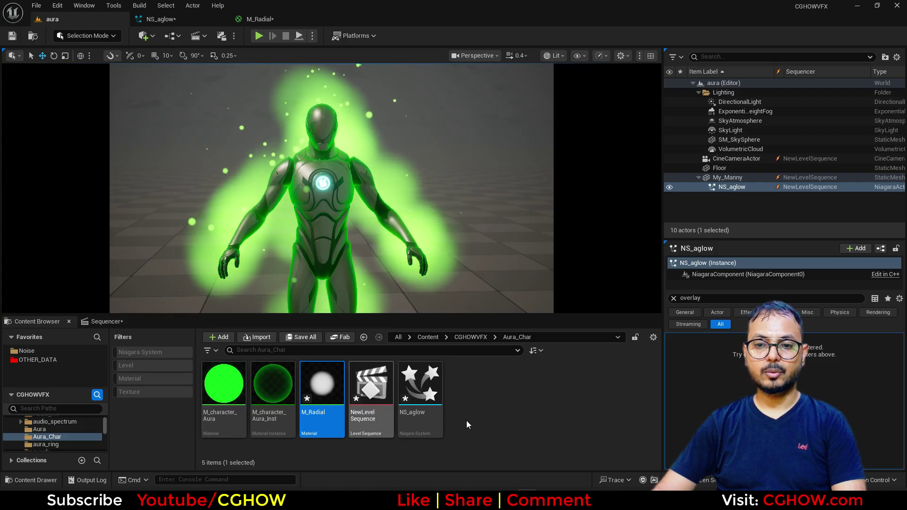
{"action": "key", "text": "ctrl+shift+s"}
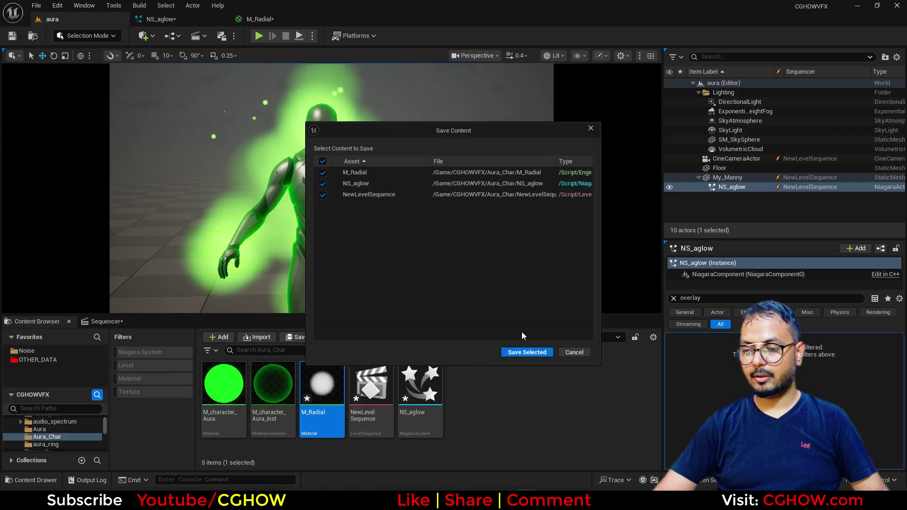
{"action": "left_click", "coordinate": [524, 352]}
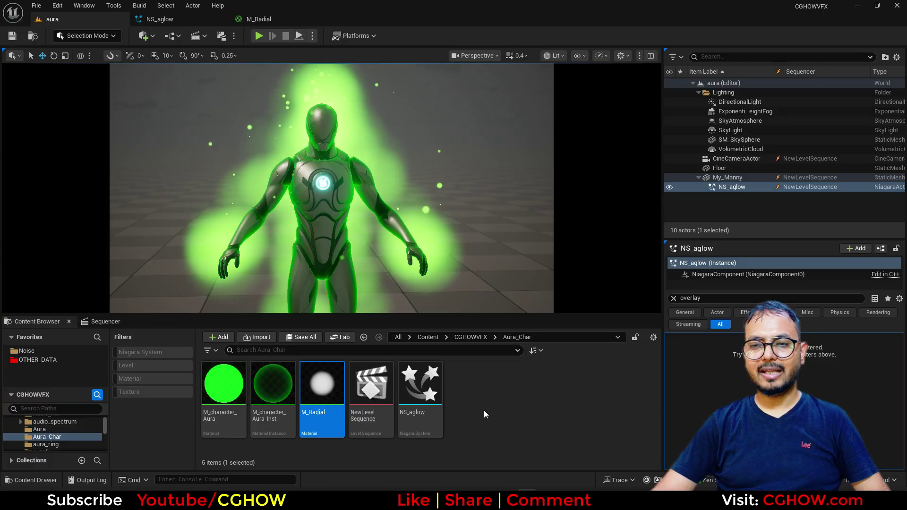
- Create a new material named M_Energyu in the Aura_Char folder and open it for editing
{"action": "right_click", "coordinate": [515, 410]}
{"action": "left_click", "coordinate": [562, 176]}
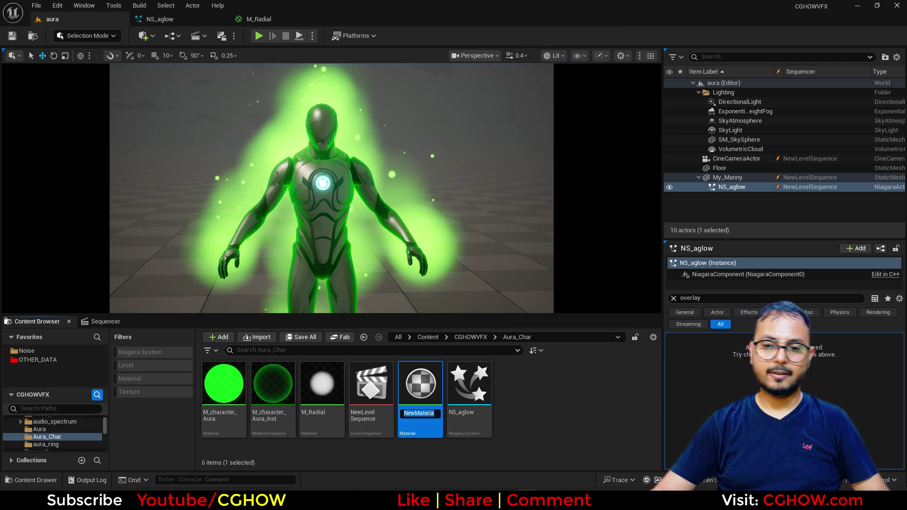
{"action": "type", "text": "M_Energyu"}
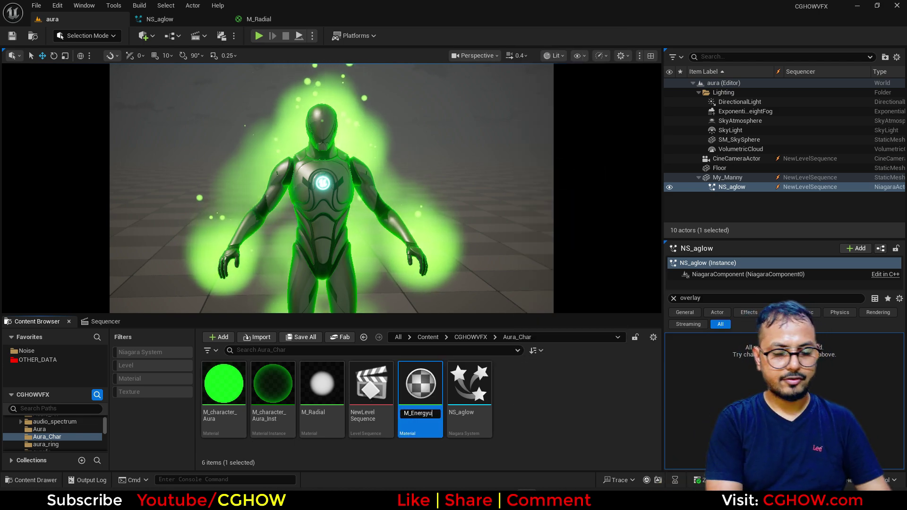
{"action": "key", "text": "Return"}
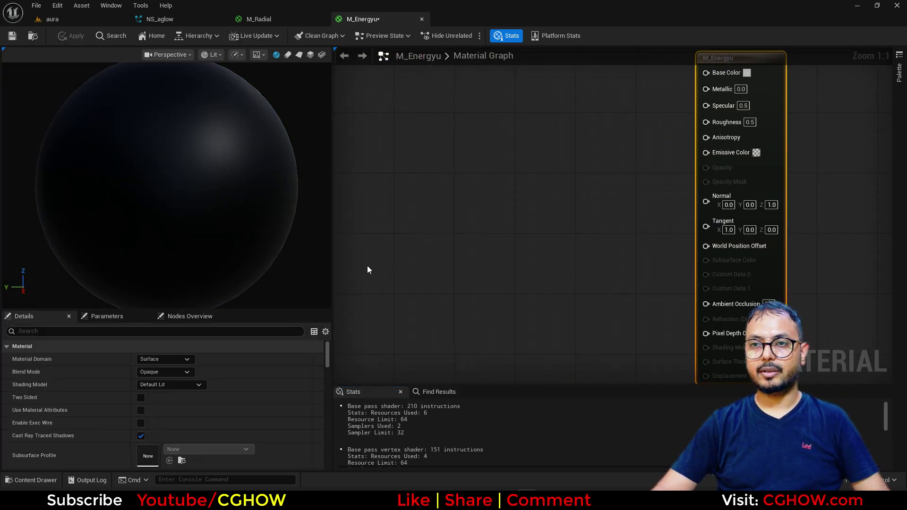
- Preview the material on a plane and set its shading model to Unlit and blend mode to Translucent
{"action": "left_click", "coordinate": [300, 55]}
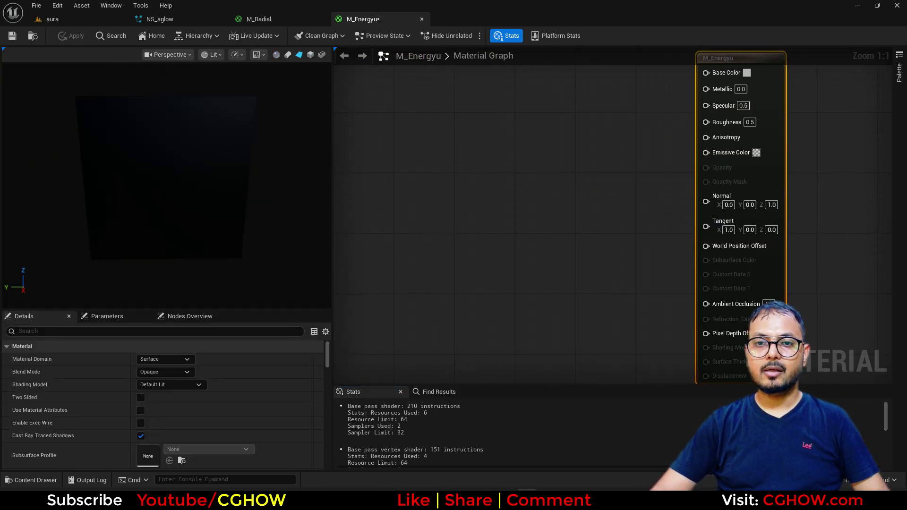
{"action": "left_click", "coordinate": [186, 384]}
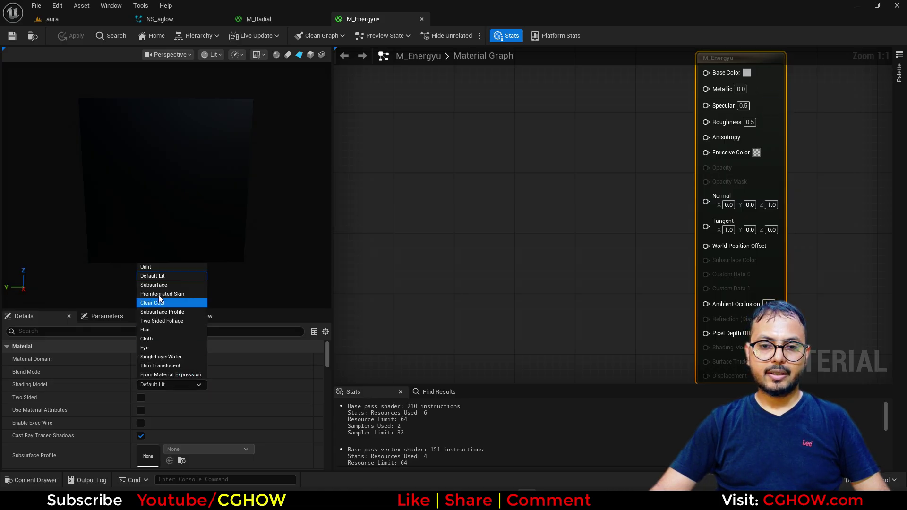
{"action": "left_click", "coordinate": [154, 265]}
{"action": "left_click", "coordinate": [159, 371]}
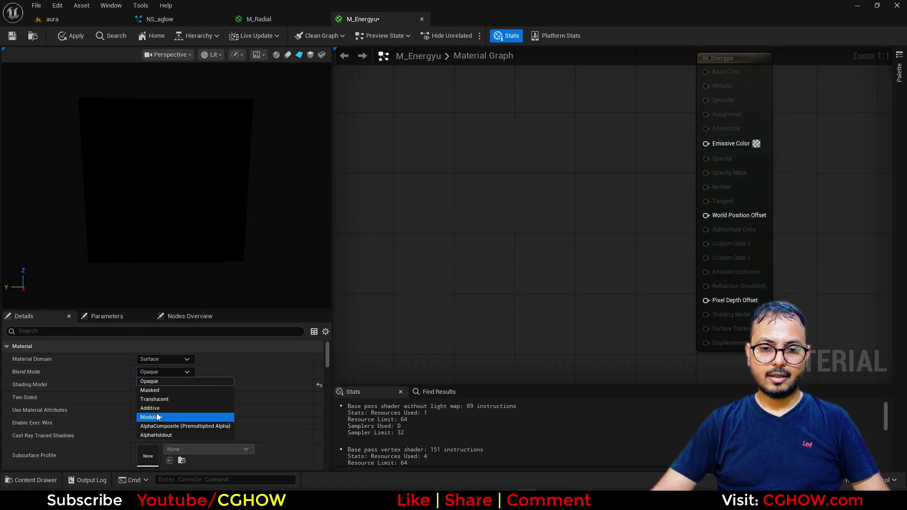
{"action": "left_click", "coordinate": [172, 399]}
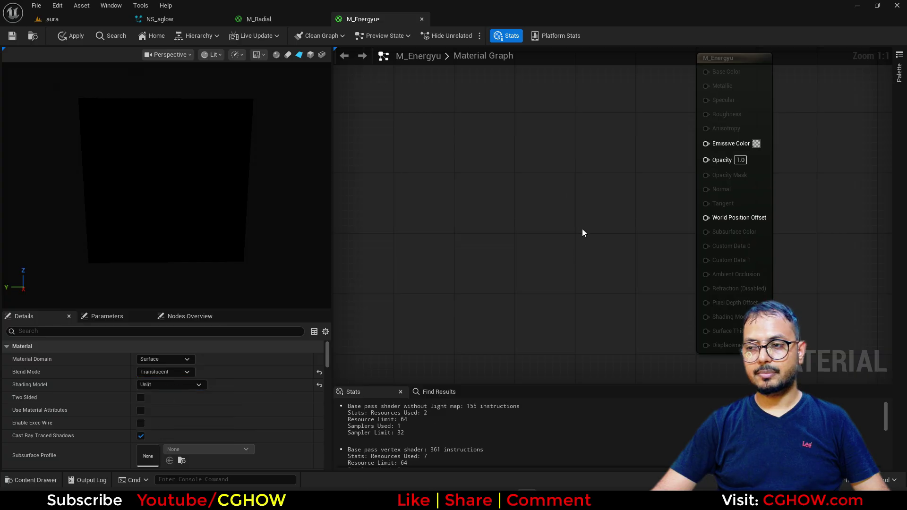
- Add a Texture Sample node to the material graph and assign it the T_Aura texture
{"action": "right_click_drag", "start_coordinate": [569, 189], "coordinate": [613, 251]}
{"action": "left_click", "coordinate": [475, 170]}
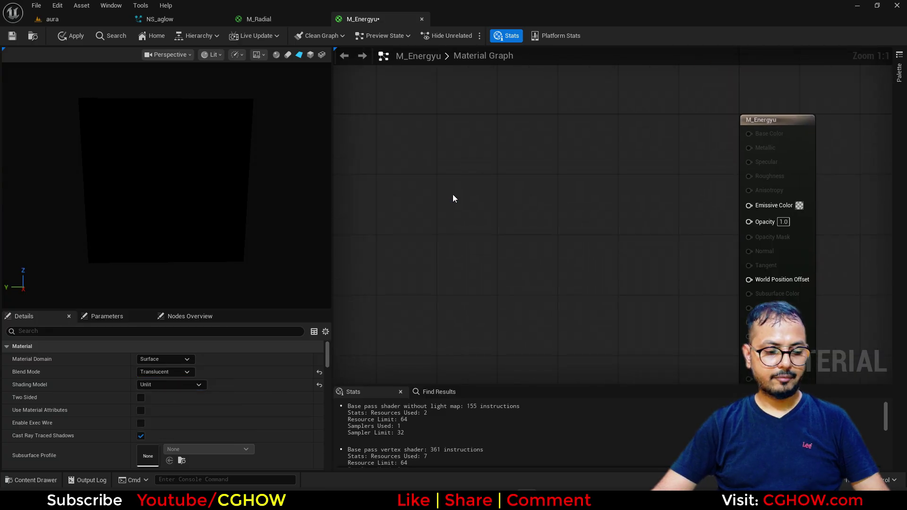
{"action": "left_click", "coordinate": [438, 183]}
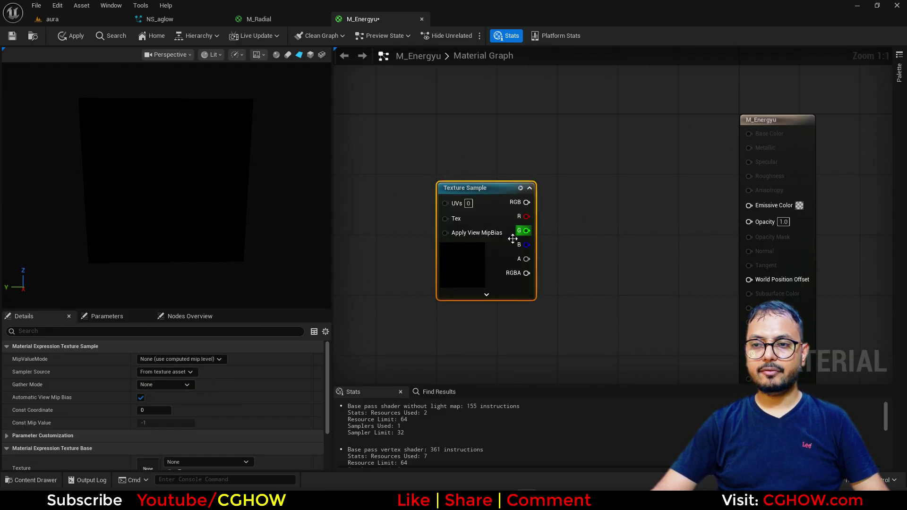
{"action": "right_click_drag", "start_coordinate": [466, 289], "coordinate": [466, 199]}
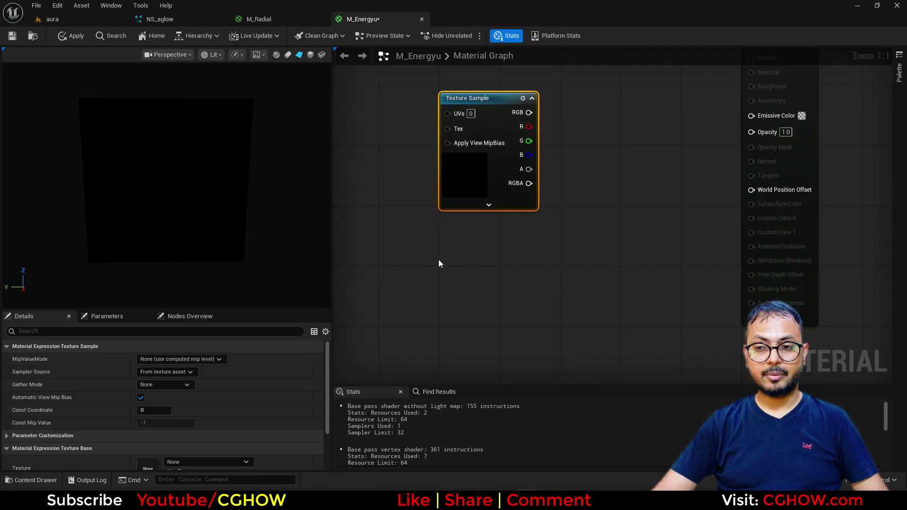
{"action": "scroll", "coordinate": [202, 435], "scroll_direction": "down", "scroll_amount": 2}
{"action": "left_click", "coordinate": [194, 415]}
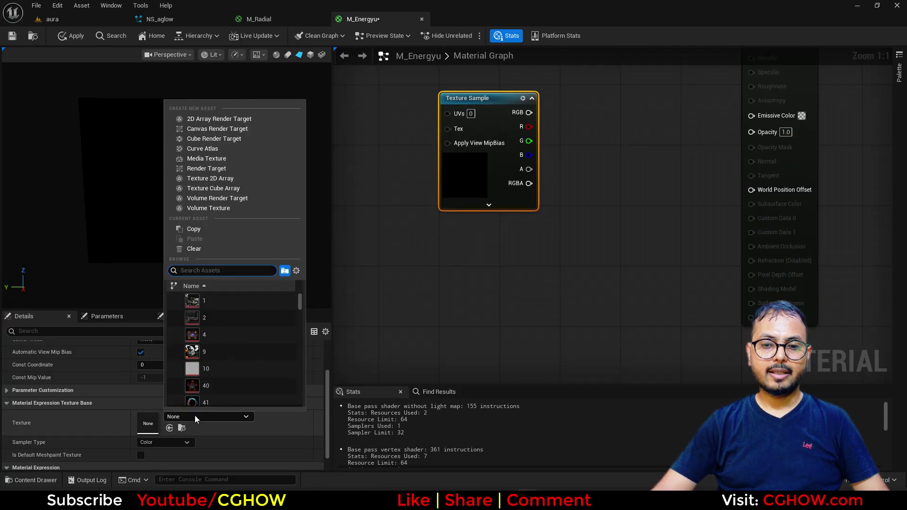
{"action": "type", "text": "aura"}
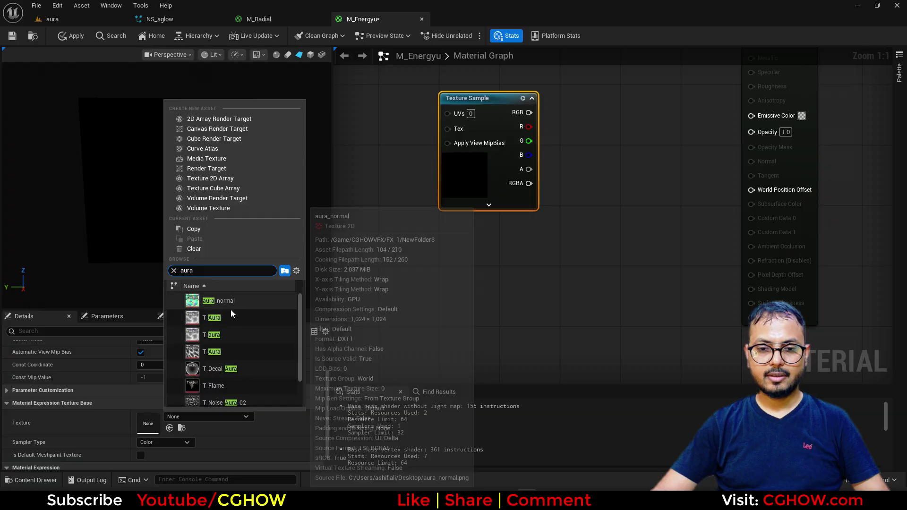
{"action": "left_click", "coordinate": [213, 325]}
{"action": "right_click_drag", "start_coordinate": [463, 179], "coordinate": [455, 284]}
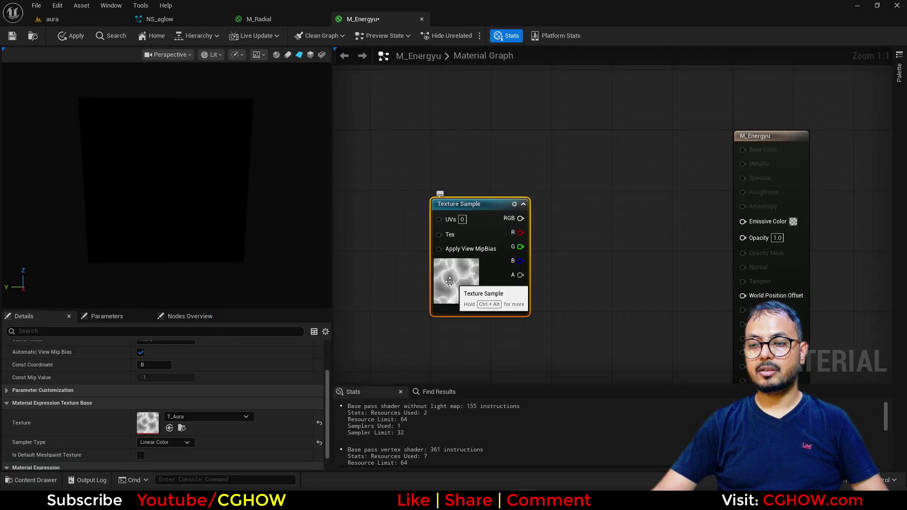
- Add a VectorToRadialValue node, feed its Radial Coordinates into the Texture Sample's UVs and connect the sample's R output to Emissive Color
{"action": "right_click_drag", "start_coordinate": [578, 224], "coordinate": [533, 209]}
{"action": "right_click_drag", "start_coordinate": [444, 246], "coordinate": [453, 180]}
{"action": "right_click", "coordinate": [356, 147]}
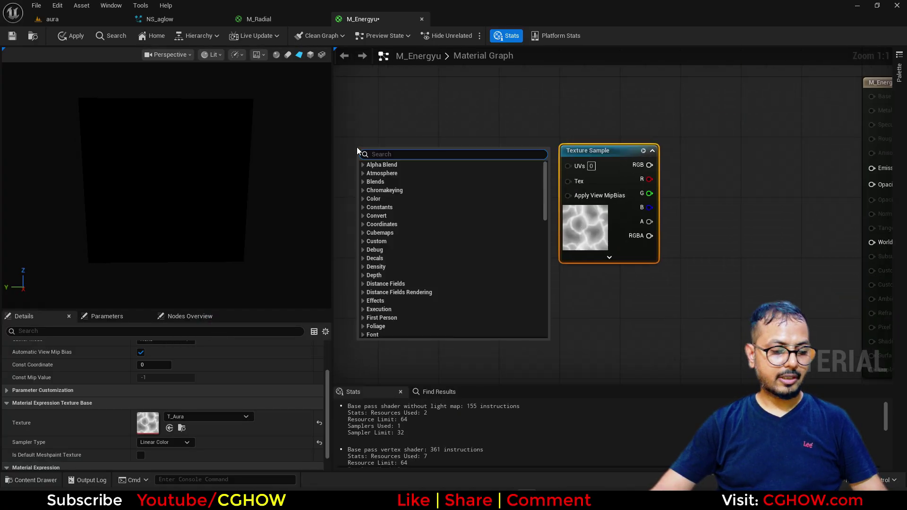
{"action": "type", "text": "vectortota"}
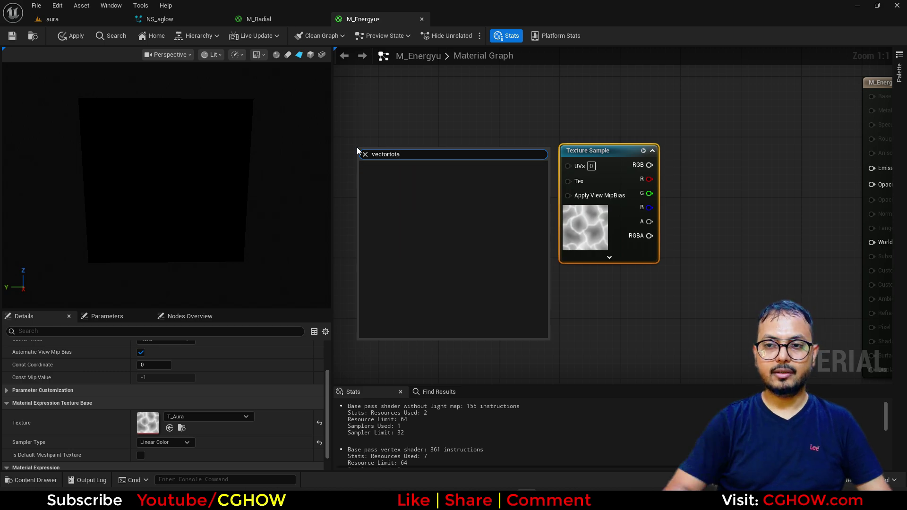
{"action": "key", "text": "BackSpace"}
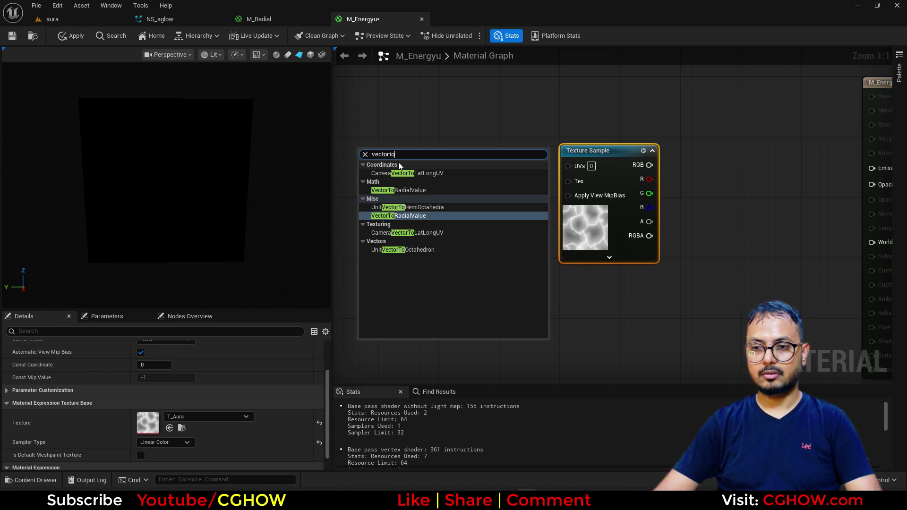
{"action": "left_click", "coordinate": [420, 191]}
{"action": "left_click_drag", "start_coordinate": [461, 158], "coordinate": [379, 165]}
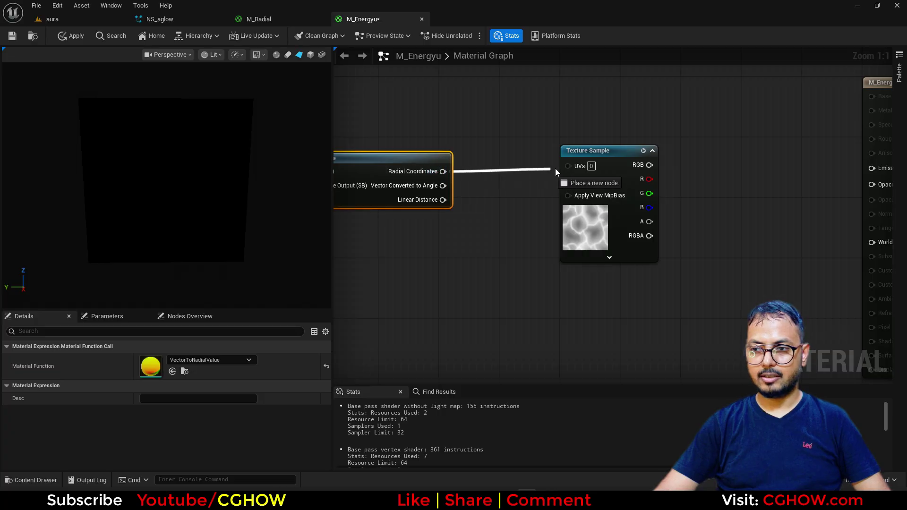
{"action": "right_click_drag", "start_coordinate": [742, 174], "coordinate": [629, 185]}
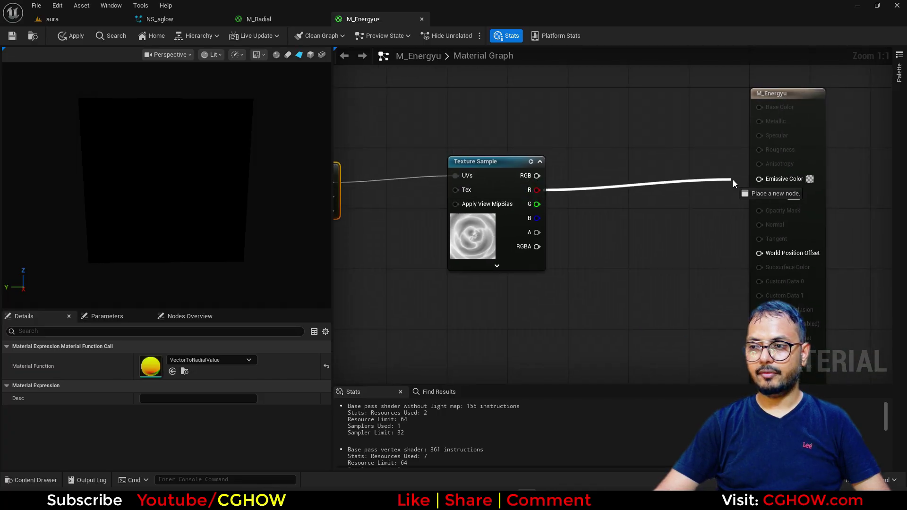
{"action": "left_click_drag", "start_coordinate": [731, 181], "coordinate": [759, 178]}
- Insert a Panner with Speed Y -0.2 between the Radial Coordinates output and the Texture Sample's UVs
{"action": "right_click_drag", "start_coordinate": [353, 281], "coordinate": [459, 283]}
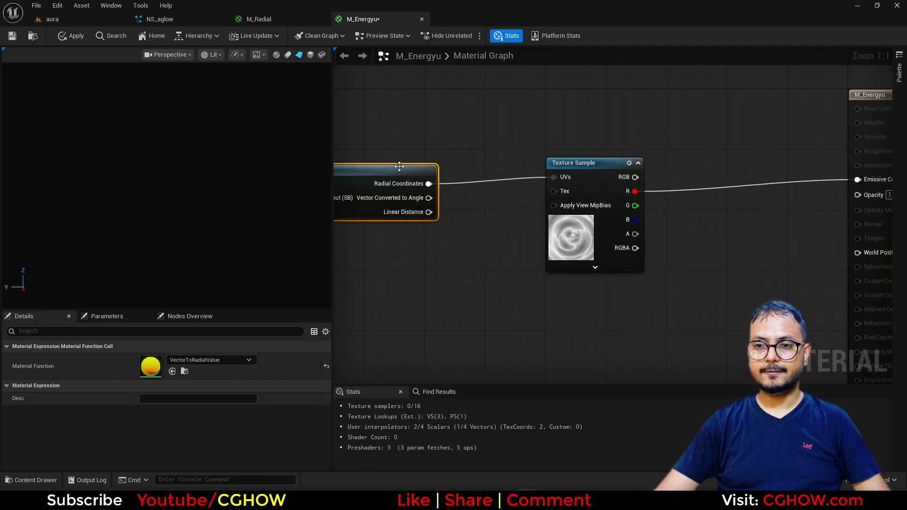
{"action": "left_click_drag", "start_coordinate": [399, 167], "coordinate": [376, 163]}
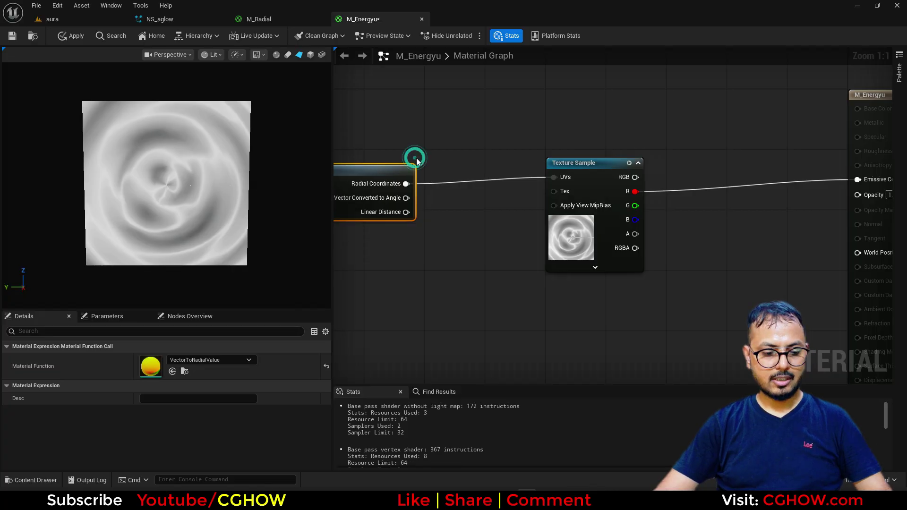
{"action": "left_click", "coordinate": [458, 139]}
{"action": "left_click_drag", "start_coordinate": [406, 183], "coordinate": [463, 155]}
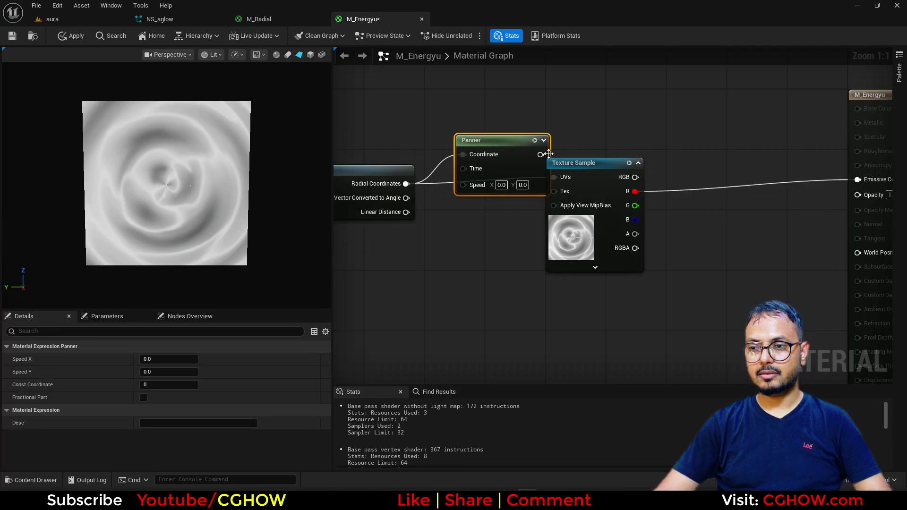
{"action": "left_click_drag", "start_coordinate": [559, 179], "coordinate": [559, 178]}
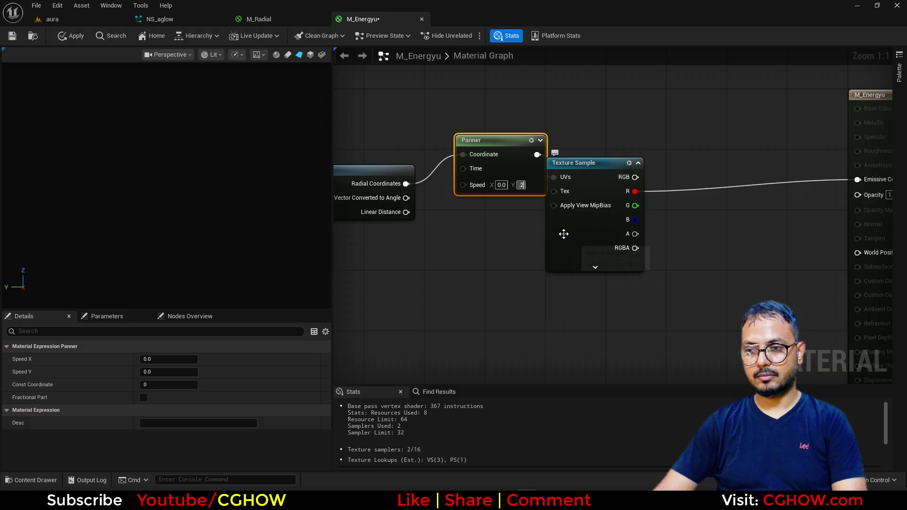
{"action": "left_click_drag", "start_coordinate": [563, 234], "coordinate": [602, 234]}
{"action": "left_click_drag", "start_coordinate": [517, 147], "coordinate": [517, 170]}
{"action": "left_click", "coordinate": [523, 208]}
{"action": "type", "text": "-"}
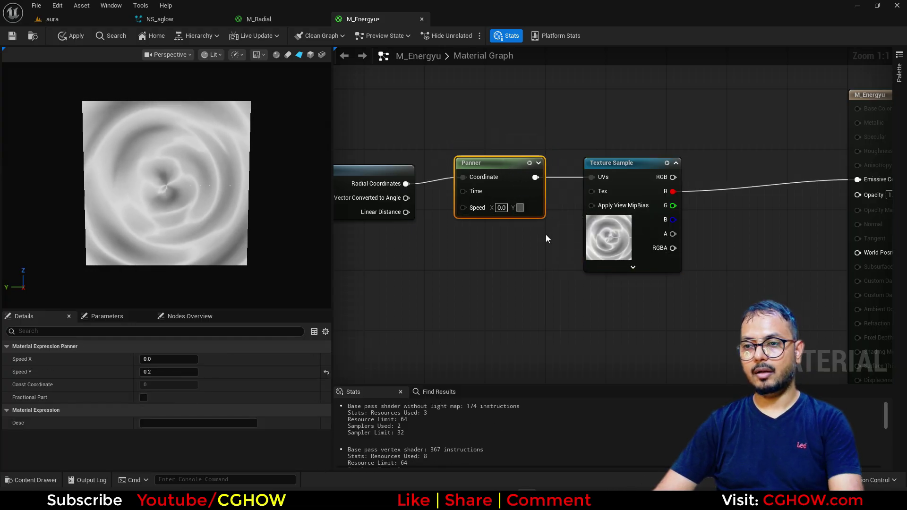
{"action": "type", "text": "0.2"}
{"action": "key", "text": "Return"}
- Insert a Multiply between Radial Coordinates and the Panner, with its B input driven by a Dynamic Parameter output named Tile
{"action": "right_click_drag", "start_coordinate": [412, 262], "coordinate": [455, 226]}
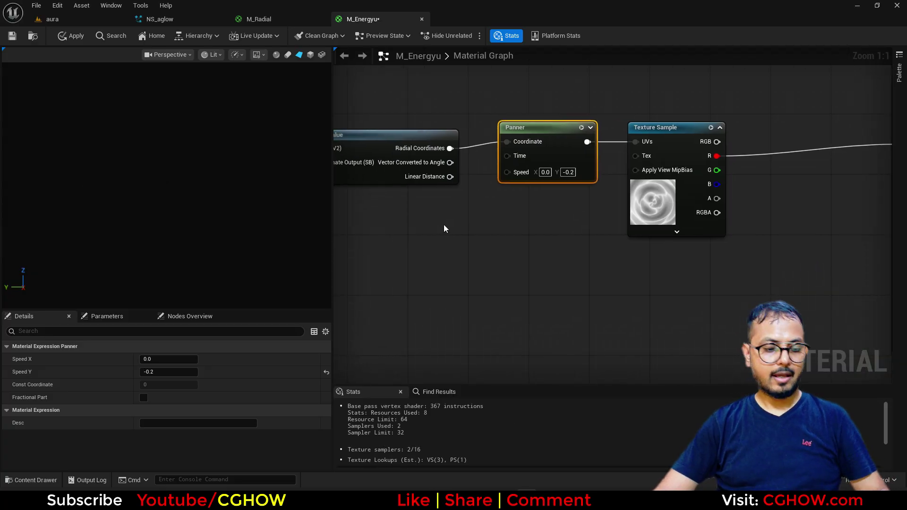
{"action": "left_click_drag", "start_coordinate": [431, 138], "coordinate": [400, 130]}
{"action": "left_click", "coordinate": [445, 164]}
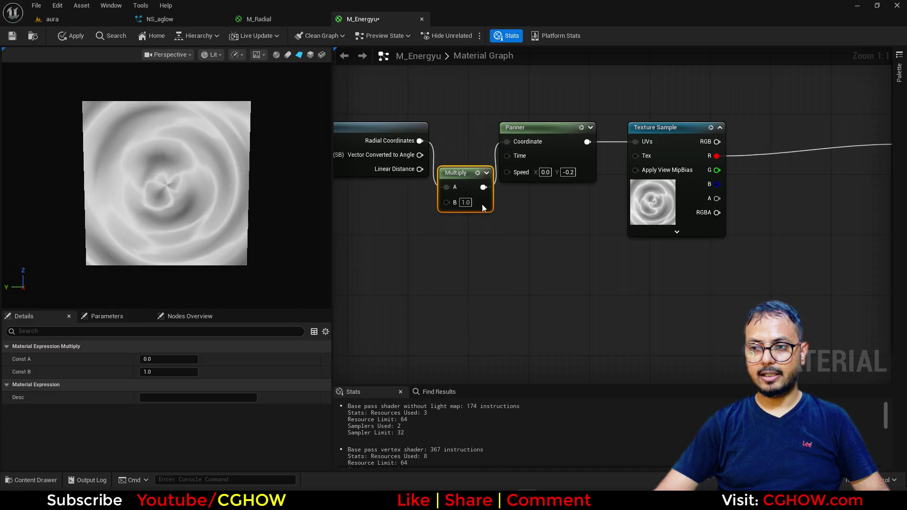
{"action": "right_click", "coordinate": [397, 253]}
{"action": "type", "text": "dynamic"}
{"action": "left_click", "coordinate": [444, 331]}
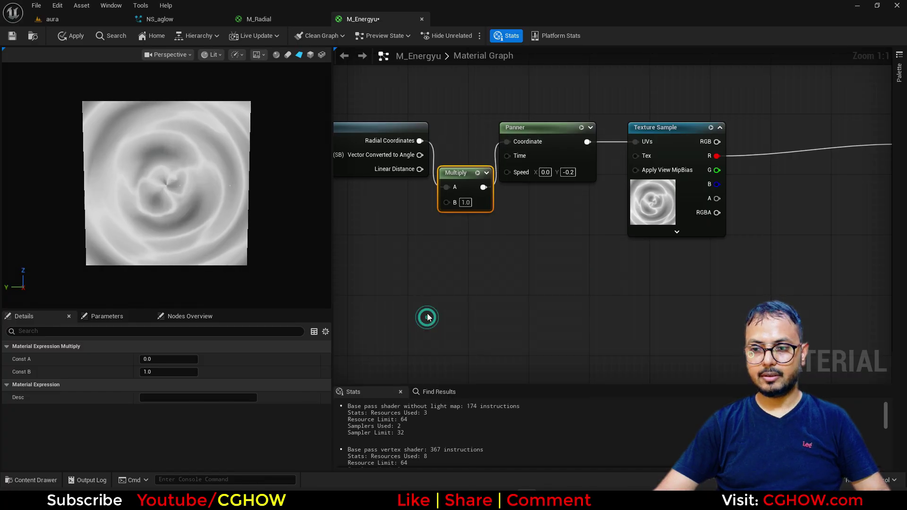
{"action": "left_click_drag", "start_coordinate": [463, 215], "coordinate": [447, 203]}
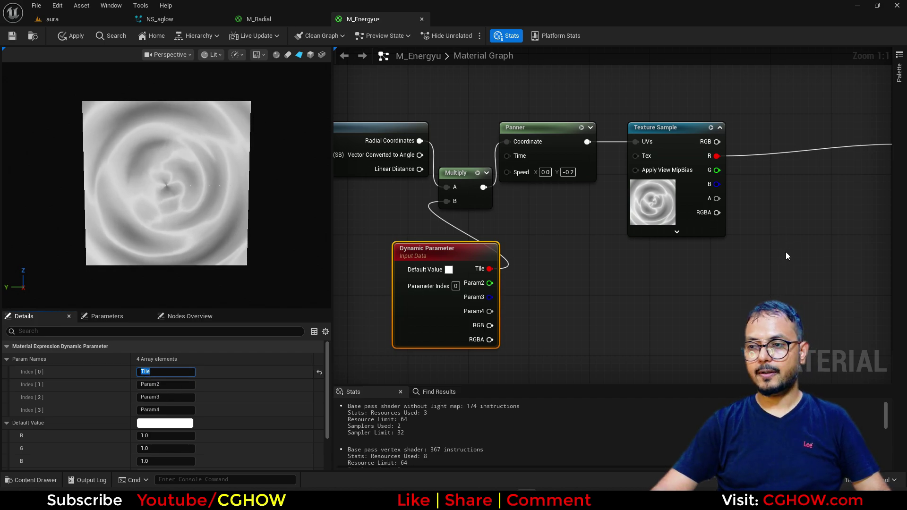
- Add a Power node with the Texture Sample's R output as Base and the Dynamic Parameter's second output as Exp
{"action": "right_click_drag", "start_coordinate": [787, 256], "coordinate": [639, 320]}
{"action": "left_click_drag", "start_coordinate": [802, 162], "coordinate": [862, 154]}
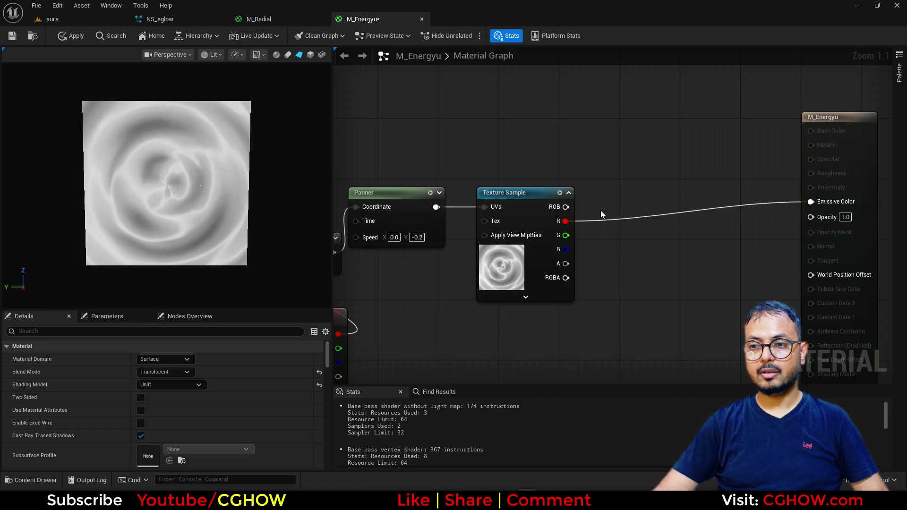
{"action": "right_click_drag", "start_coordinate": [601, 211], "coordinate": [621, 203]}
{"action": "key", "text": "e"}
{"action": "left_click", "coordinate": [618, 202]}
{"action": "left_click_drag", "start_coordinate": [628, 219], "coordinate": [629, 221]}
{"action": "right_click_drag", "start_coordinate": [629, 220], "coordinate": [701, 228]}
{"action": "left_click_drag", "start_coordinate": [698, 227], "coordinate": [428, 331]}
- Rename the Dynamic Parameter's second parameter to Dissolve
{"action": "left_click", "coordinate": [432, 337]}
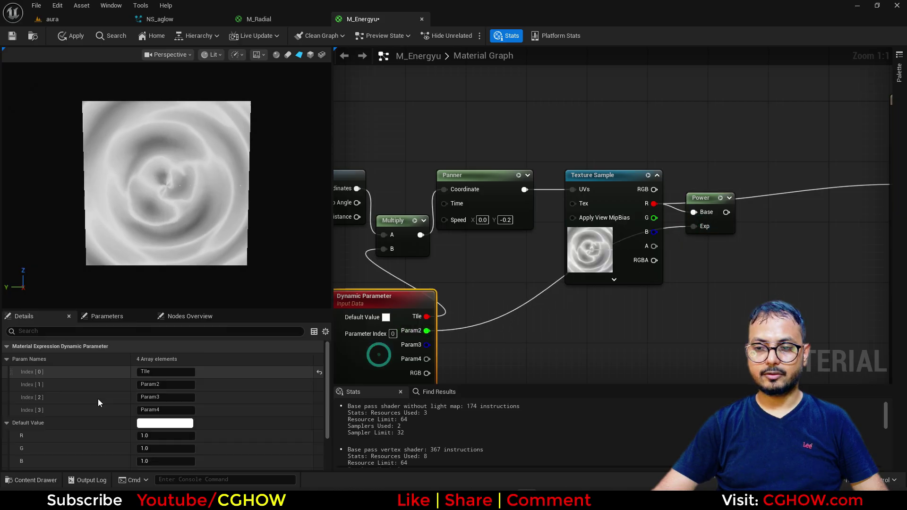
{"action": "left_click", "coordinate": [159, 386]}
{"action": "type", "text": "Dirro"}
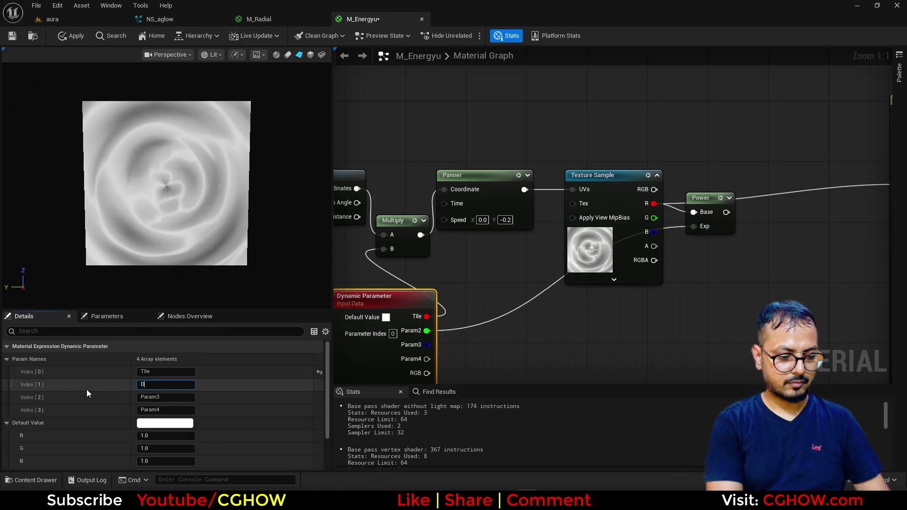
{"action": "key", "text": "BackSpace"}
{"action": "key", "text": "BackSpace"}
{"action": "key", "text": "BackSpace"}
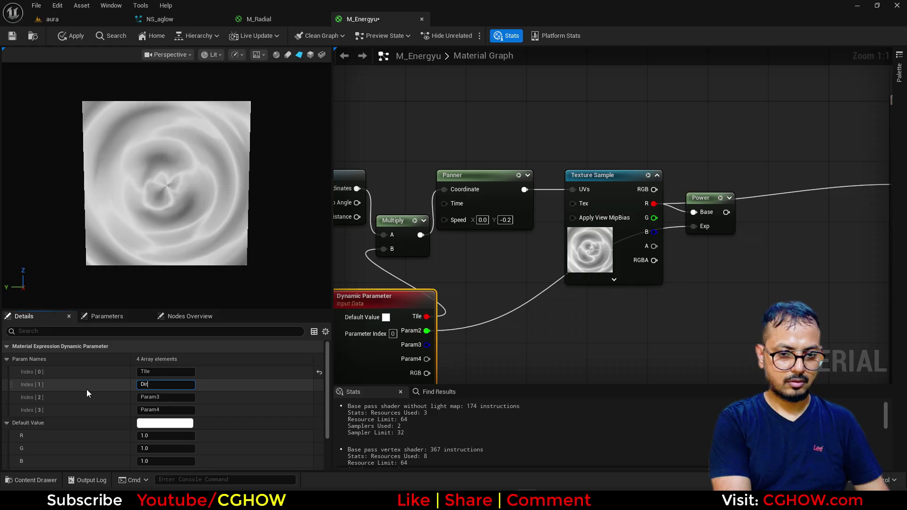
{"action": "type", "text": "ssolve"}
{"action": "key", "text": "Return"}
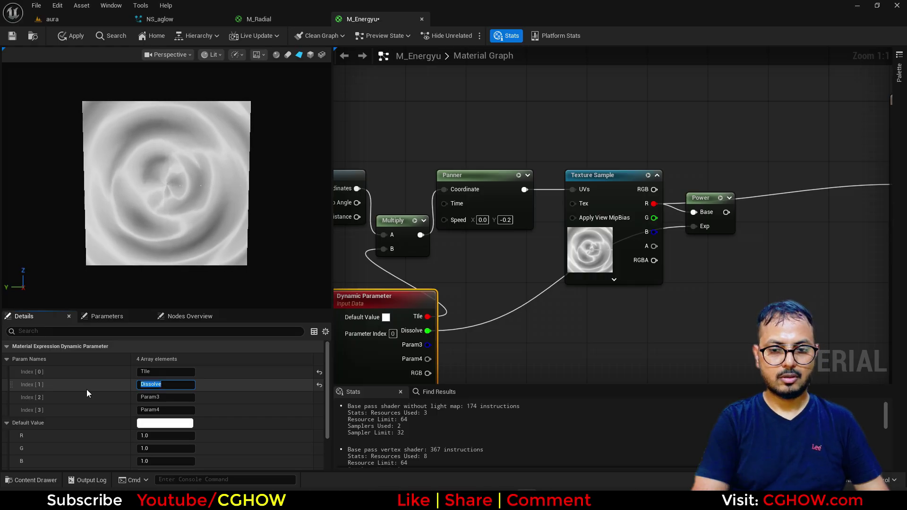
- Add a RadialGradientExponential node and place it above the Panner
{"action": "right_click_drag", "start_coordinate": [757, 226], "coordinate": [683, 268]}
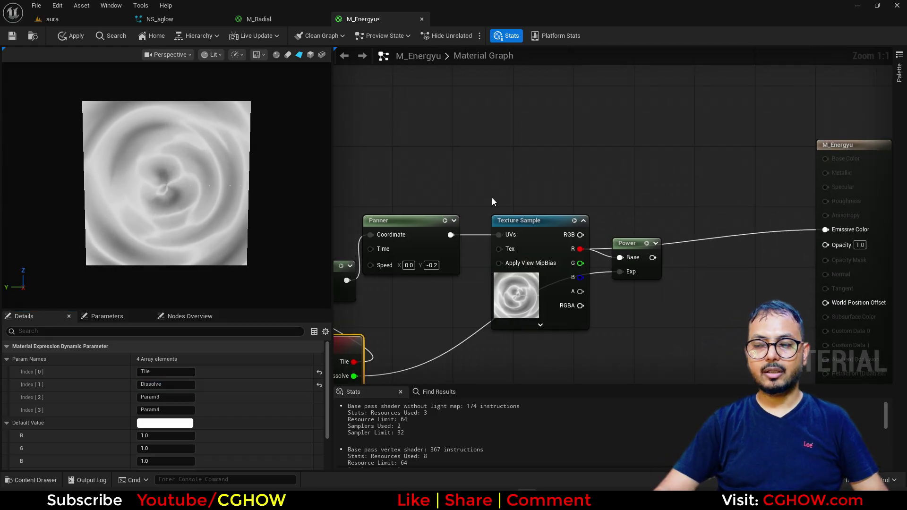
{"action": "right_click", "coordinate": [451, 98]}
{"action": "type", "text": "ra"}
{"action": "left_click", "coordinate": [487, 126]}
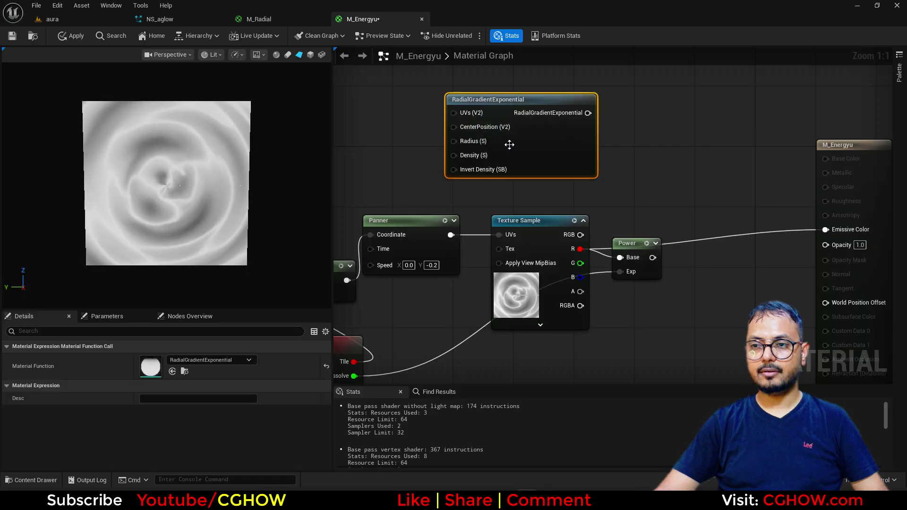
{"action": "left_click_drag", "start_coordinate": [472, 97], "coordinate": [382, 113]}
- Connect a Sine node to the RadialGradientExponential output, preview it and set its Period to 2
{"action": "left_click_drag", "start_coordinate": [497, 127], "coordinate": [534, 118]}
{"action": "type", "text": "si"}
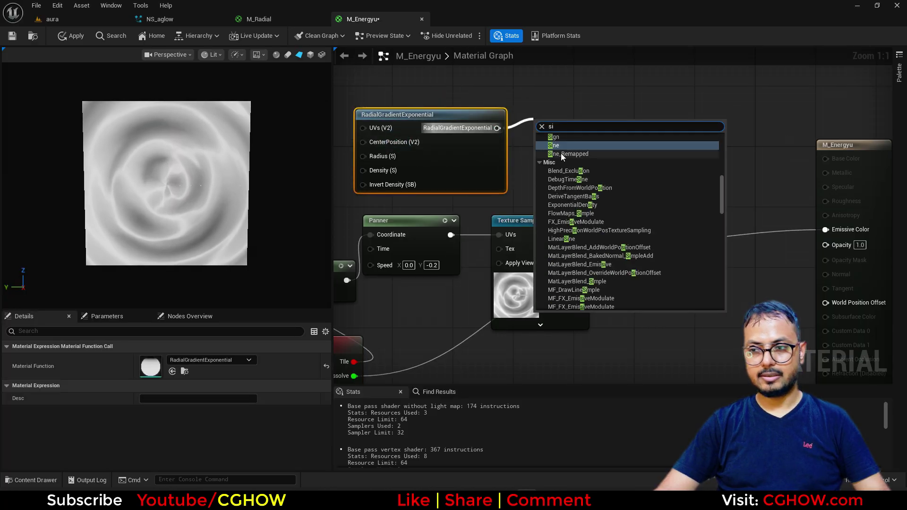
{"action": "left_click", "coordinate": [568, 144]}
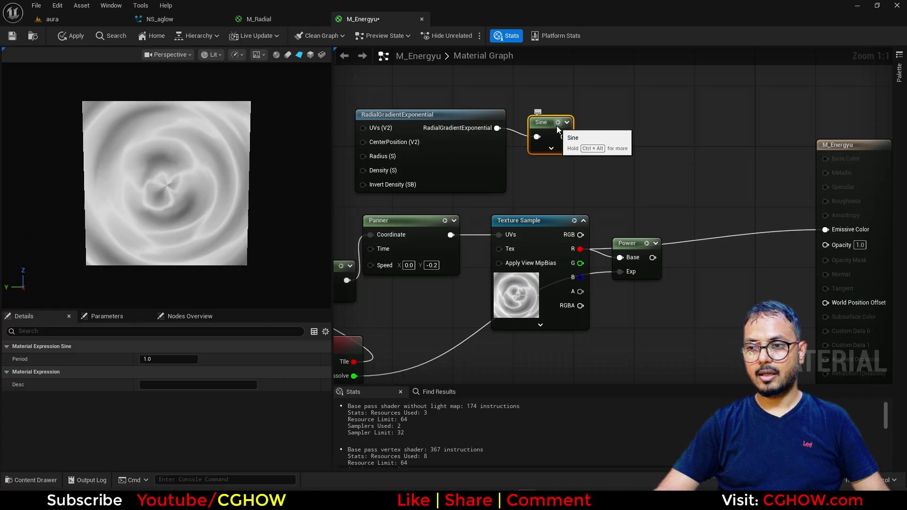
{"action": "key", "text": "space"}
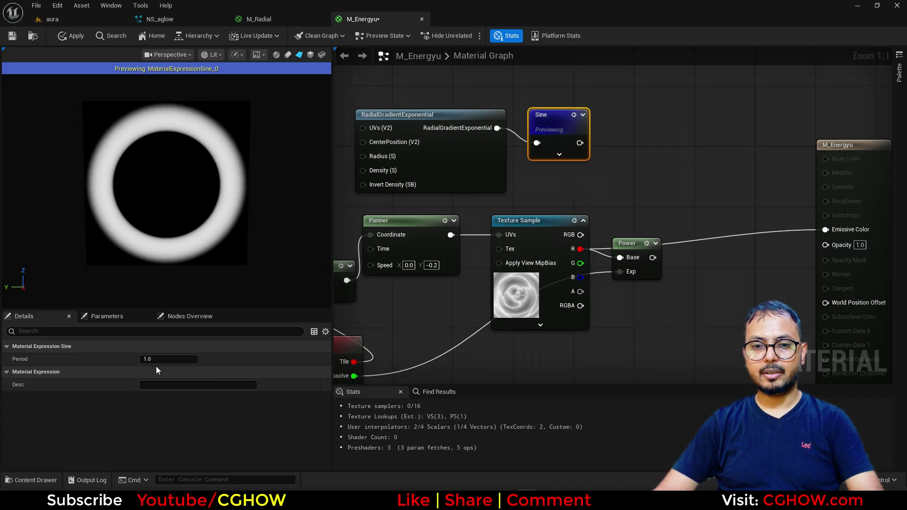
{"action": "left_click", "coordinate": [149, 359]}
{"action": "type", "text": "2"}
{"action": "key", "text": "Return"}
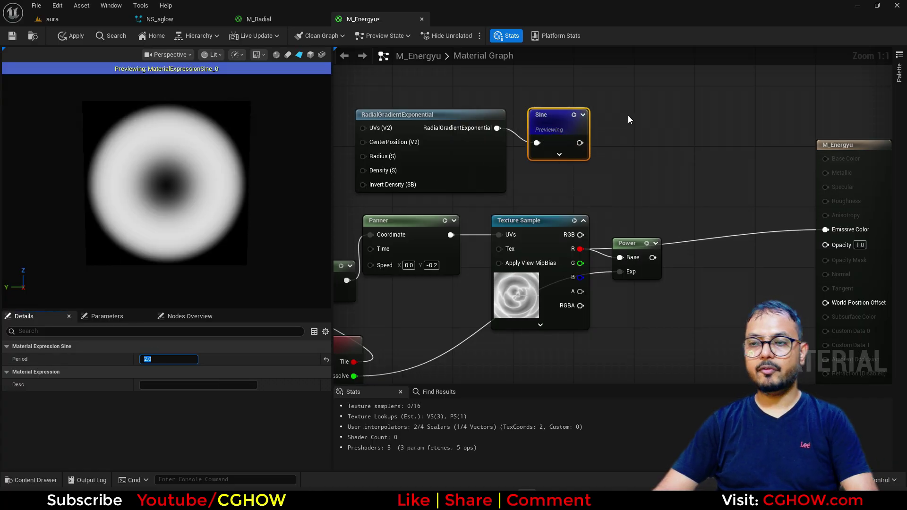
- Add a Multiply node beside the Texture Sample, with the Sine output as A and the texture's R output as B
{"action": "right_click_drag", "start_coordinate": [628, 135], "coordinate": [522, 151]}
{"action": "left_click_drag", "start_coordinate": [543, 245], "coordinate": [588, 298]}
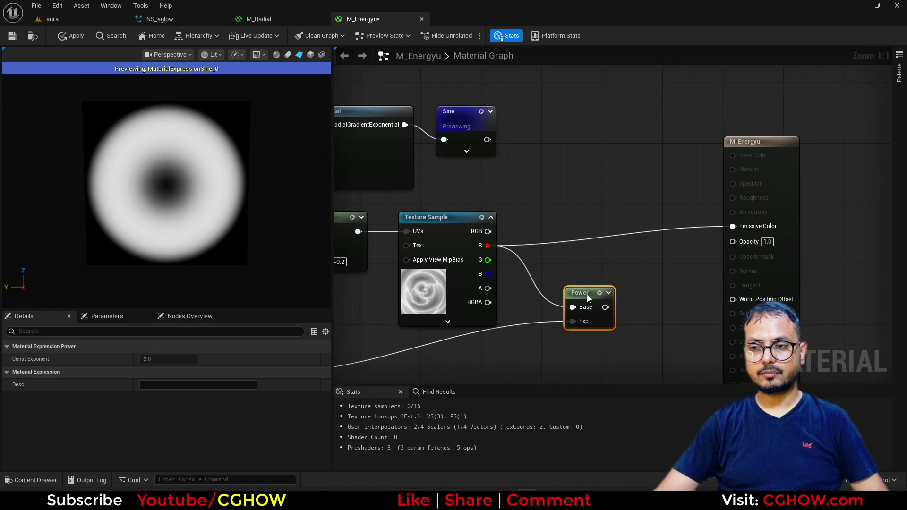
{"action": "left_click", "coordinate": [526, 189]}
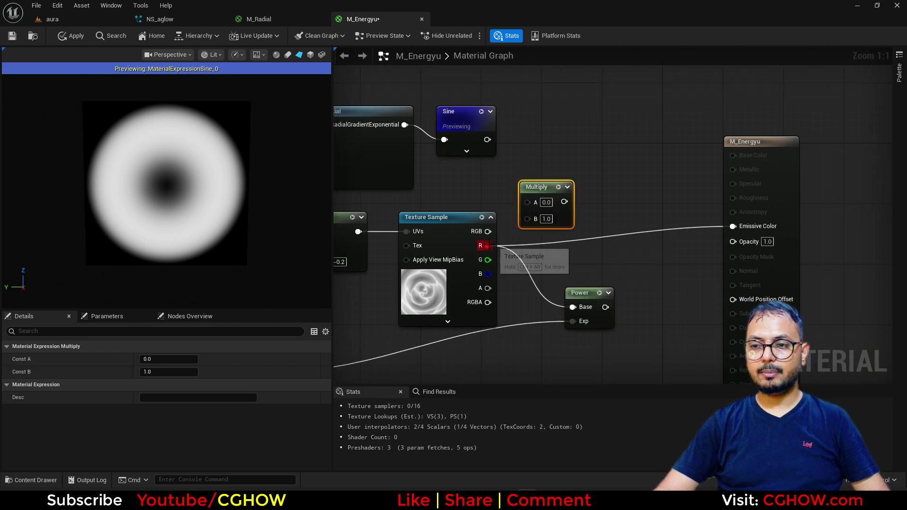
{"action": "left_click_drag", "start_coordinate": [488, 245], "coordinate": [528, 223]}
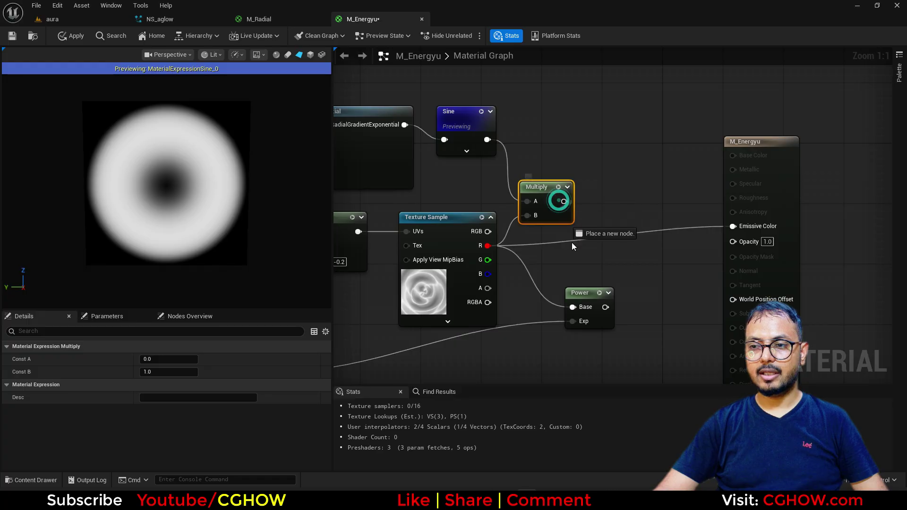
- Connect the Multiply output to the Power node's Base and preview the Power node
{"action": "left_click_drag", "start_coordinate": [576, 310], "coordinate": [612, 291]}
{"action": "left_click", "coordinate": [599, 293]}
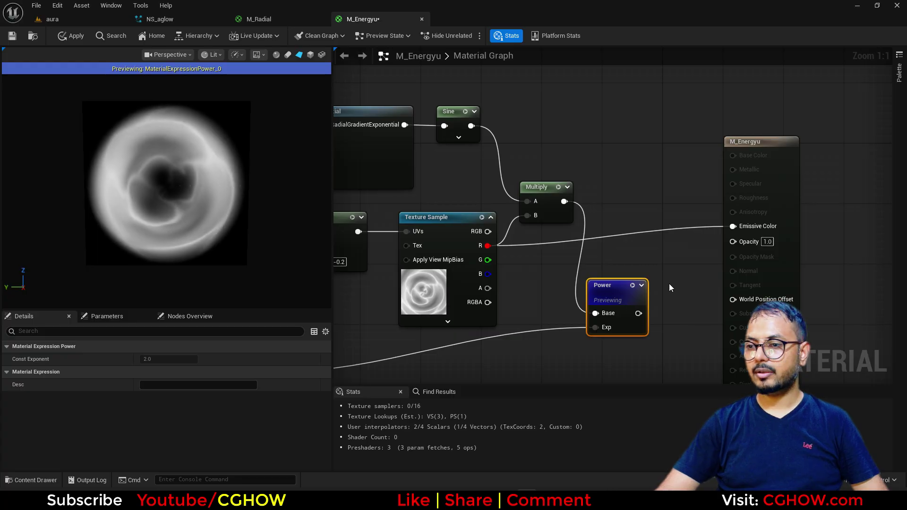
{"action": "left_click_drag", "start_coordinate": [639, 313], "coordinate": [732, 231]}
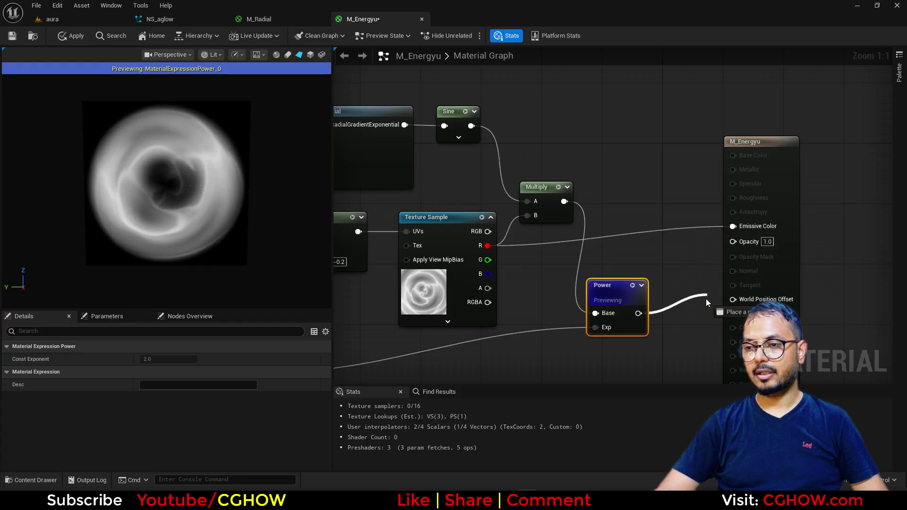
- Add a Particle Color node and connect its RGB output to Emissive Color, moving the M_Energyu result node farther out
{"action": "right_click", "coordinate": [582, 75]}
{"action": "type", "text": "par"}
{"action": "left_click", "coordinate": [613, 100]}
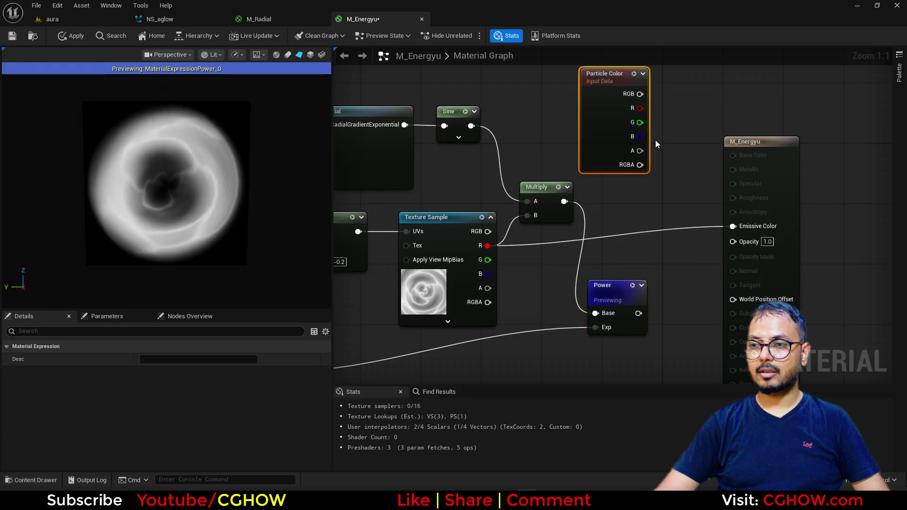
{"action": "left_click_drag", "start_coordinate": [641, 94], "coordinate": [737, 226]}
{"action": "left_click_drag", "start_coordinate": [786, 183], "coordinate": [861, 159]}
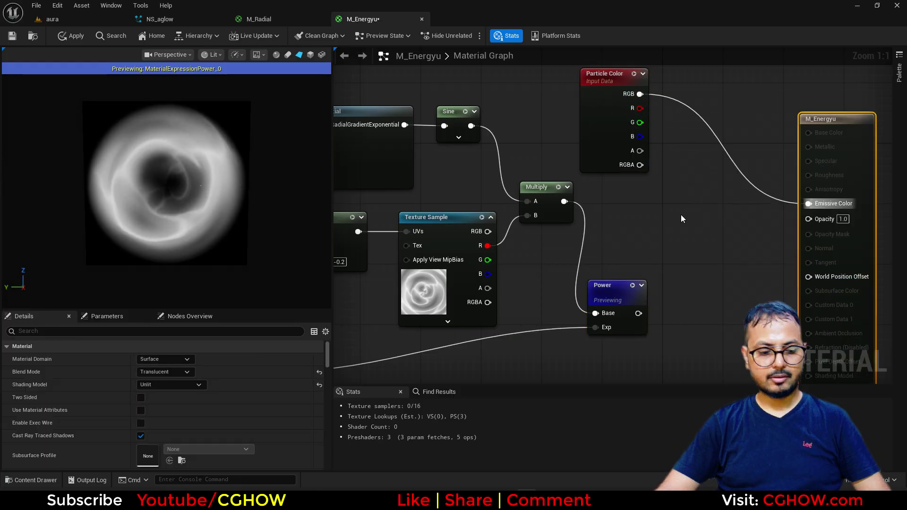
- Multiply the Particle Color's A output by the Power output and connect the product to Opacity
{"action": "left_click", "coordinate": [665, 223]}
{"action": "left_click_drag", "start_coordinate": [639, 313], "coordinate": [671, 256]}
{"action": "left_click_drag", "start_coordinate": [640, 151], "coordinate": [809, 219]}
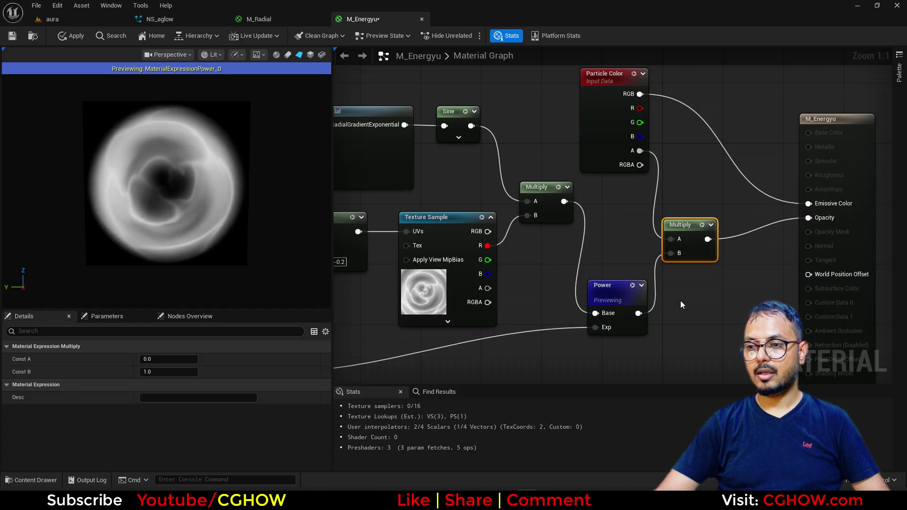
- Insert a Depth Fade node between the last Multiply node and the material's Opacity input
{"action": "right_click_drag", "start_coordinate": [703, 304], "coordinate": [643, 281]}
{"action": "right_click", "coordinate": [643, 280]}
{"action": "type", "text": "de"}
{"action": "left_click", "coordinate": [671, 306]}
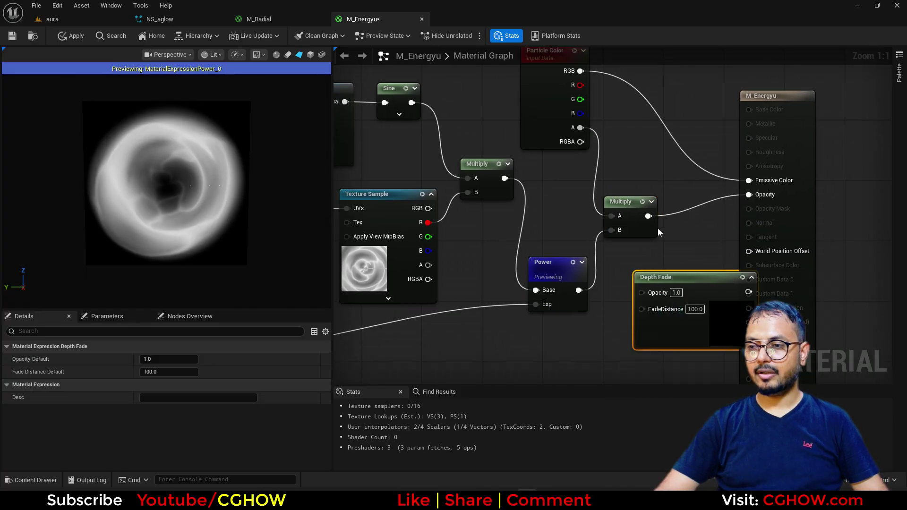
{"action": "left_click_drag", "start_coordinate": [648, 216], "coordinate": [642, 292]}
{"action": "left_click_drag", "start_coordinate": [791, 148], "coordinate": [885, 151]}
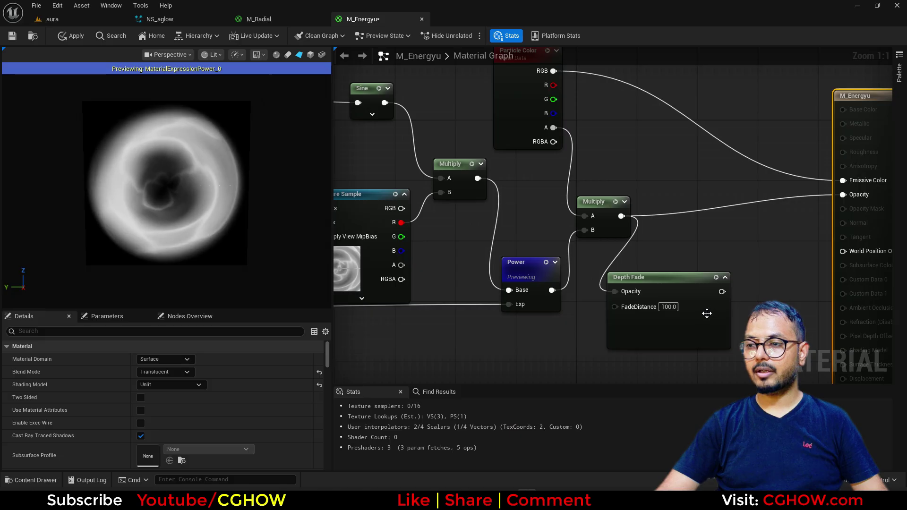
{"action": "left_click_drag", "start_coordinate": [722, 292], "coordinate": [769, 271]}
{"action": "left_click_drag", "start_coordinate": [841, 204], "coordinate": [844, 195]}
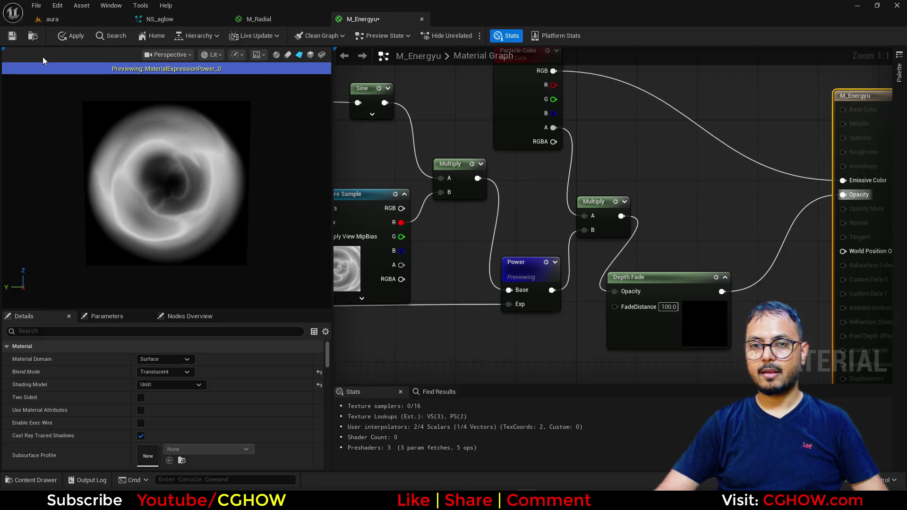
- Apply the M_Energyu material changes and locate the material among the project assets
{"action": "left_click", "coordinate": [74, 38]}
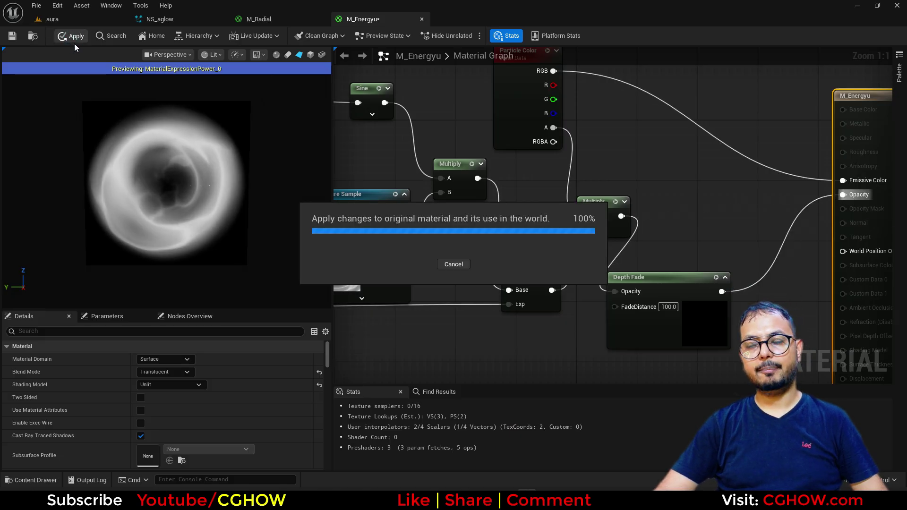
{"action": "left_click", "coordinate": [34, 37]}
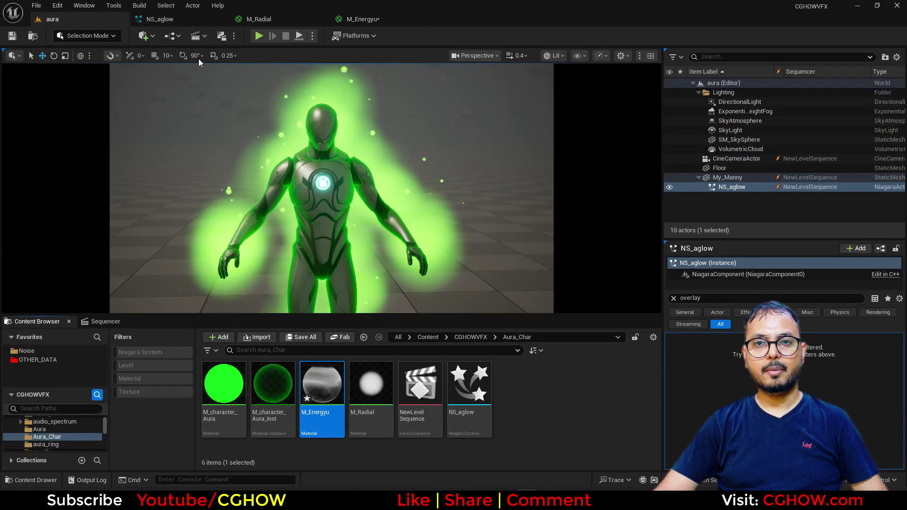
- Duplicate the Fountain emitter in NS_aglow, place the copy below the originals and isolate it
{"action": "left_click", "coordinate": [185, 20]}
{"action": "scroll", "coordinate": [243, 135], "scroll_direction": "down", "scroll_amount": 2}
{"action": "left_click", "coordinate": [115, 134]}
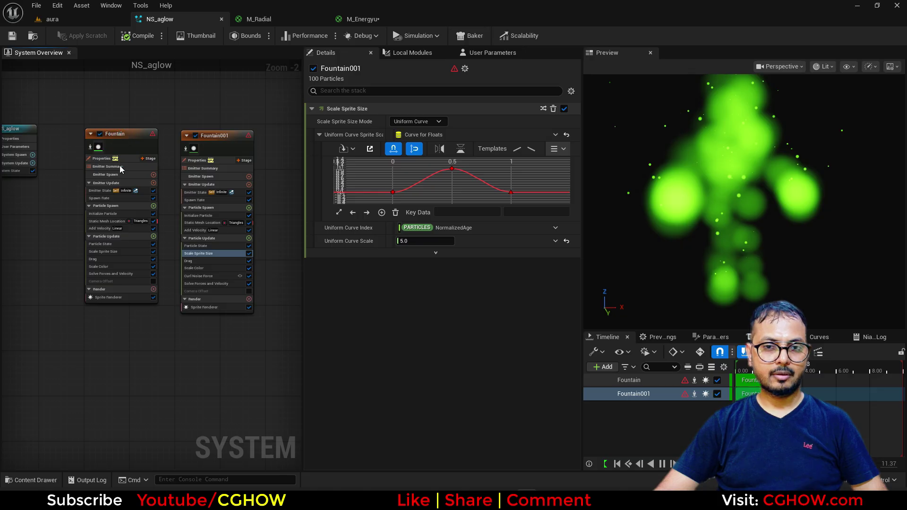
{"action": "right_click_drag", "start_coordinate": [114, 377], "coordinate": [129, 227]}
{"action": "left_click", "coordinate": [98, 222]}
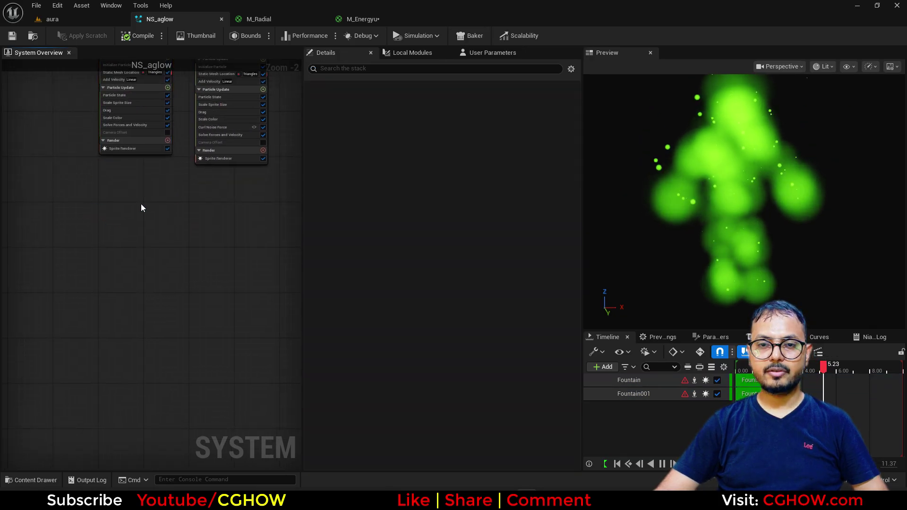
{"action": "key", "text": "ctrl+v"}
{"action": "left_click", "coordinate": [85, 243]}
{"action": "right_click_drag", "start_coordinate": [53, 311], "coordinate": [76, 232]}
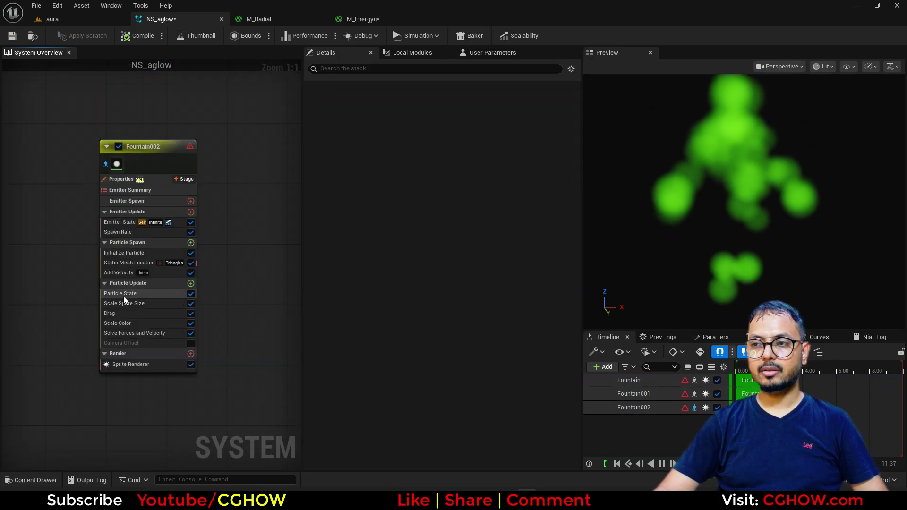
- Assign M_Energyu as the Sprite Renderer material of the Fountain002 emitter
{"action": "left_click", "coordinate": [140, 355]}
{"action": "left_click", "coordinate": [142, 368]}
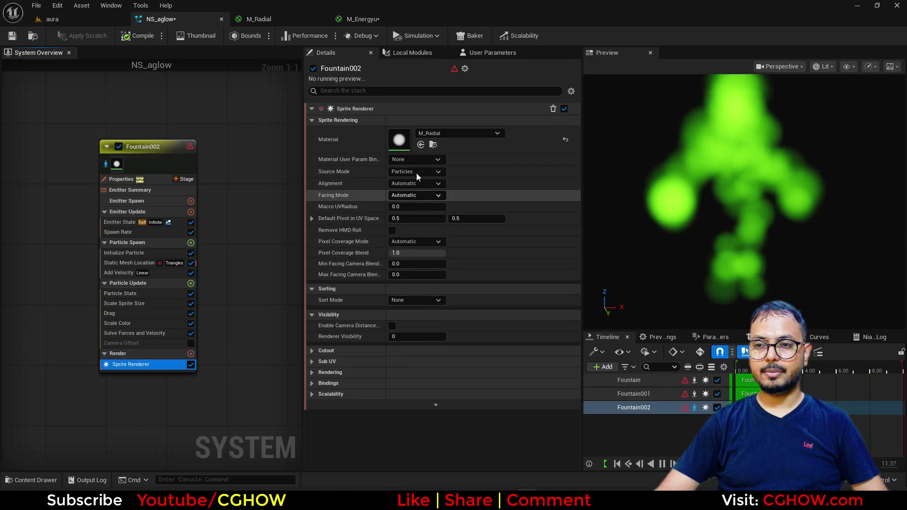
{"action": "left_click", "coordinate": [421, 144]}
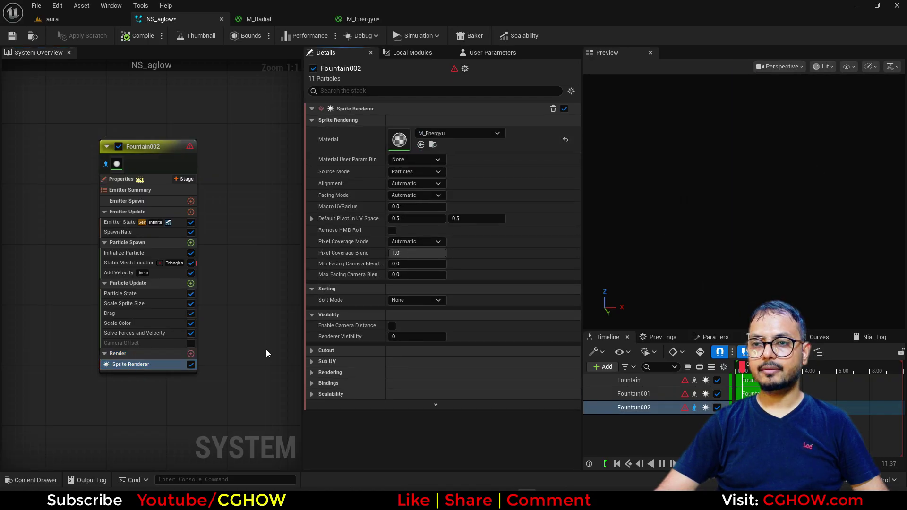
- Add a Dynamic Material Parameters module to Fountain002's Particle Update and set Tile and Dissolve to 1
{"action": "left_click", "coordinate": [190, 284]}
{"action": "type", "text": "dy"}
{"action": "left_click", "coordinate": [215, 133]}
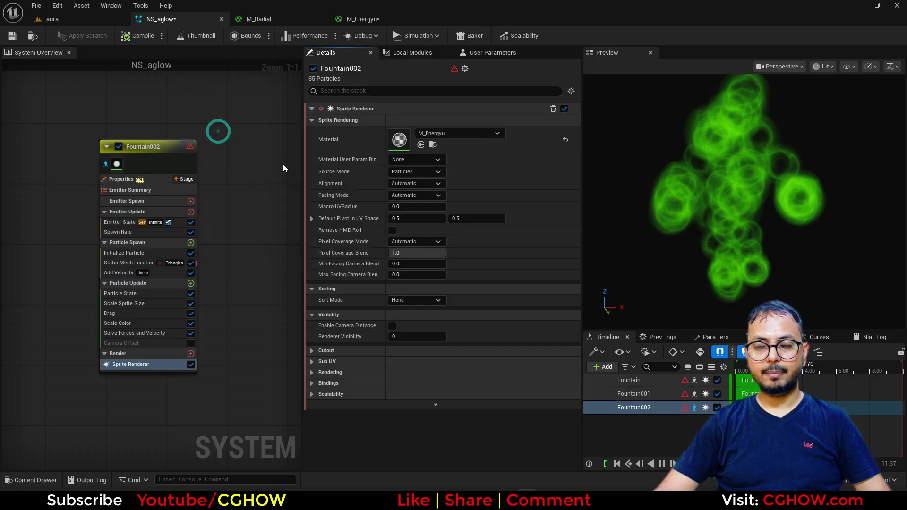
{"action": "left_click", "coordinate": [418, 159]}
{"action": "type", "text": "1"}
{"action": "key", "text": "Return"}
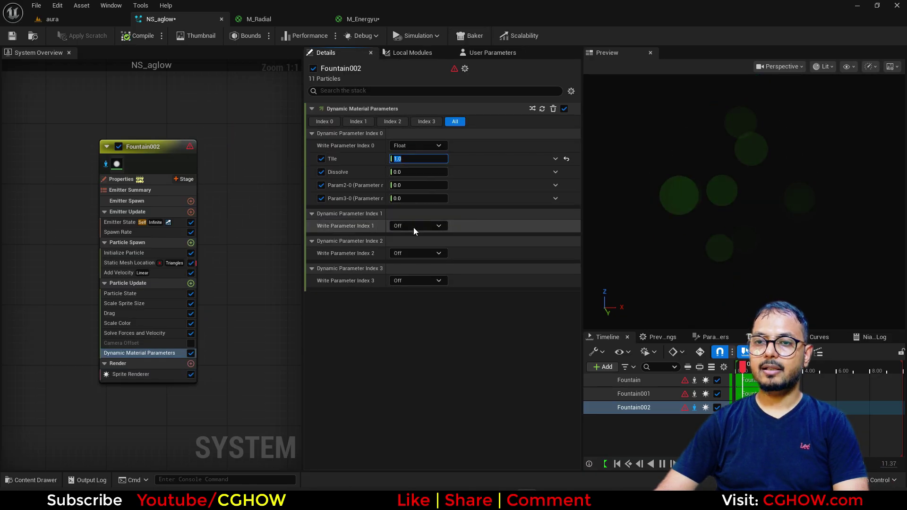
{"action": "left_click", "coordinate": [417, 172]}
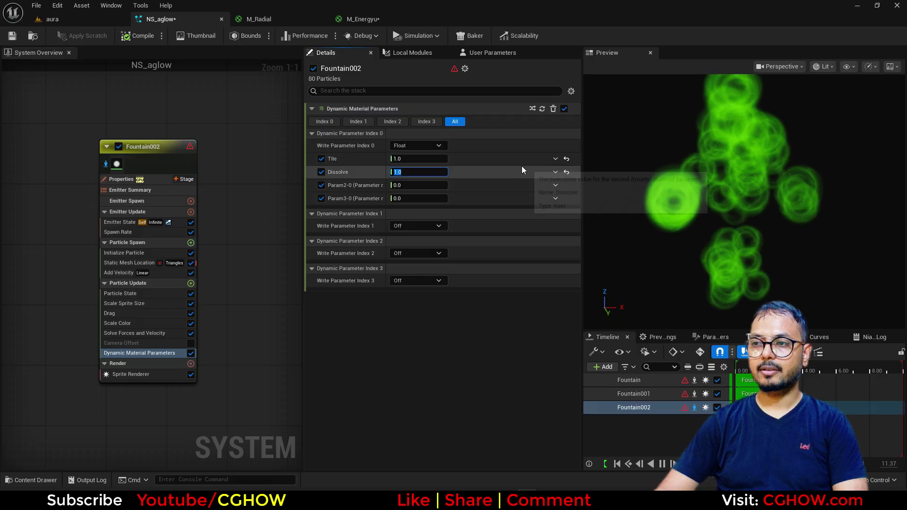
- Make Tile a Random Range Float with minimum 0.7 and maximum 1.2, and check the effect in the aura level
{"action": "left_click", "coordinate": [555, 161]}
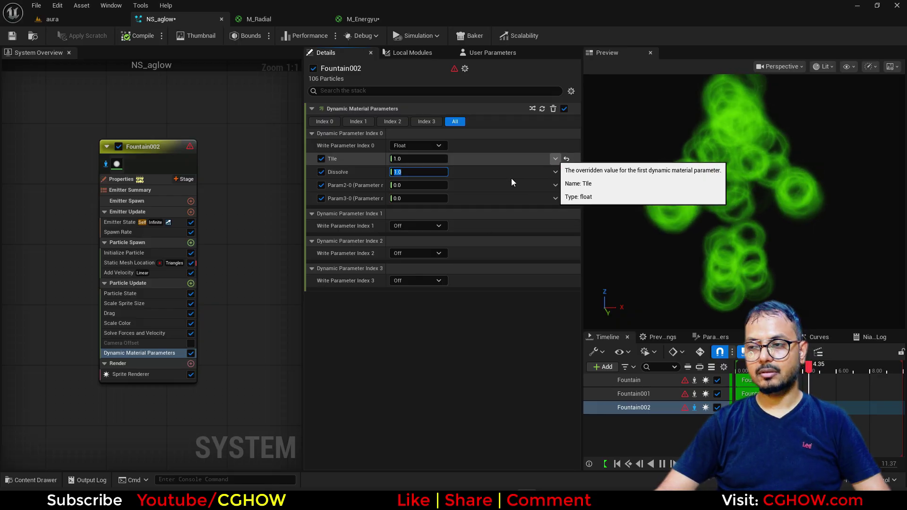
{"action": "left_click", "coordinate": [555, 159]}
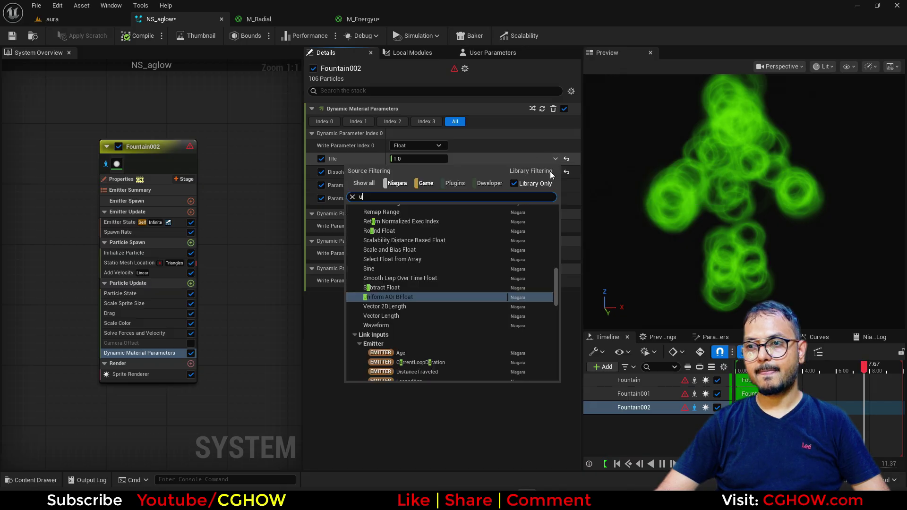
{"action": "type", "text": "random"}
{"action": "left_click", "coordinate": [415, 219]}
{"action": "left_click", "coordinate": [406, 172]}
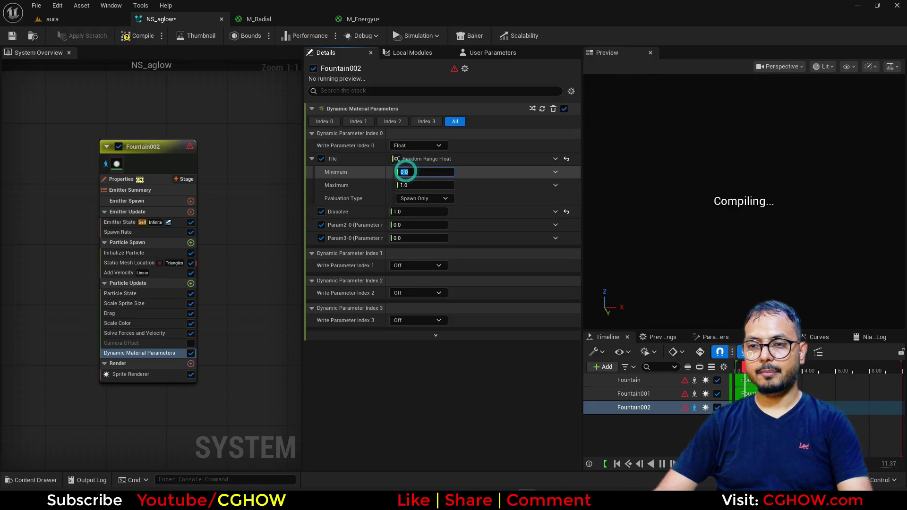
{"action": "type", "text": ".7"}
{"action": "left_click", "coordinate": [413, 186]}
{"action": "type", "text": "1.2"}
{"action": "key", "text": "Return"}
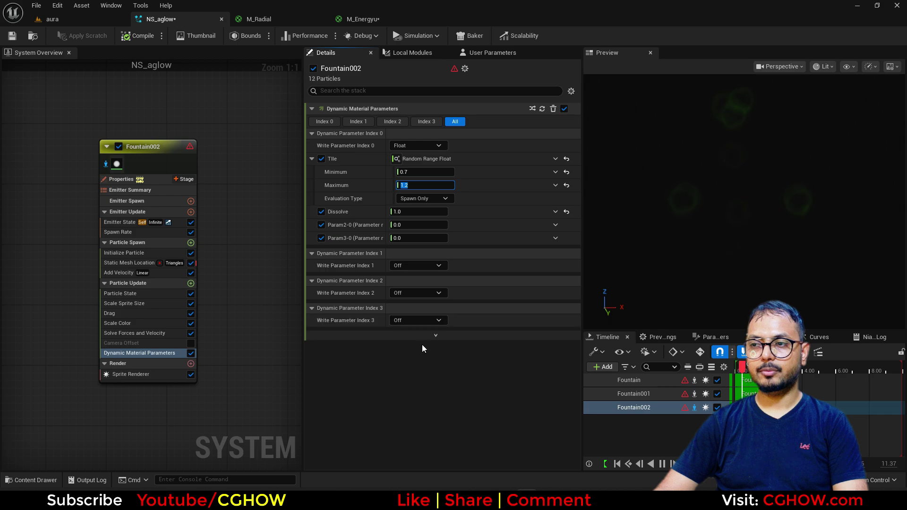
{"action": "left_click", "coordinate": [106, 20]}
{"action": "left_click", "coordinate": [177, 21]}
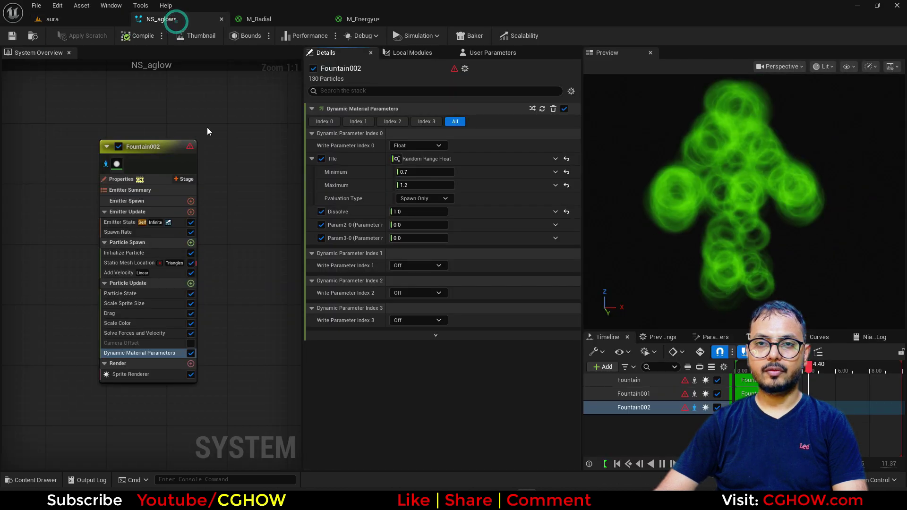
- Set Fountain002's Spawn Rate to 10 and check the energy rings in the aura level
{"action": "left_click", "coordinate": [119, 232]}
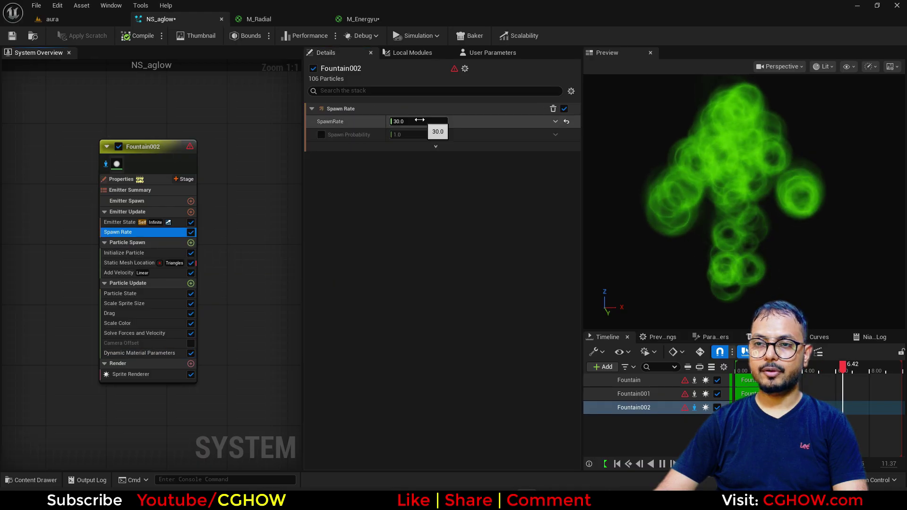
{"action": "left_click", "coordinate": [86, 21]}
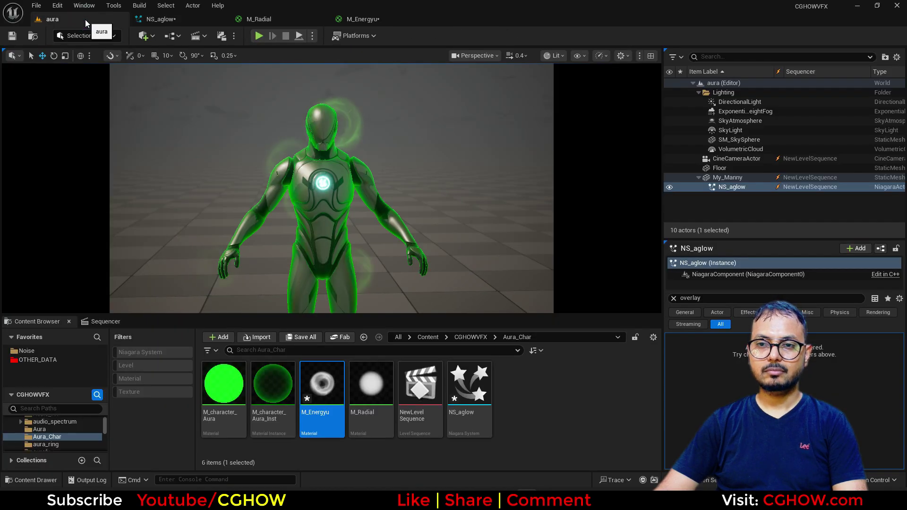
- Turn off Fountain002's isolation in NS_aglow and check all emitters together in the aura level
{"action": "left_click", "coordinate": [161, 19]}
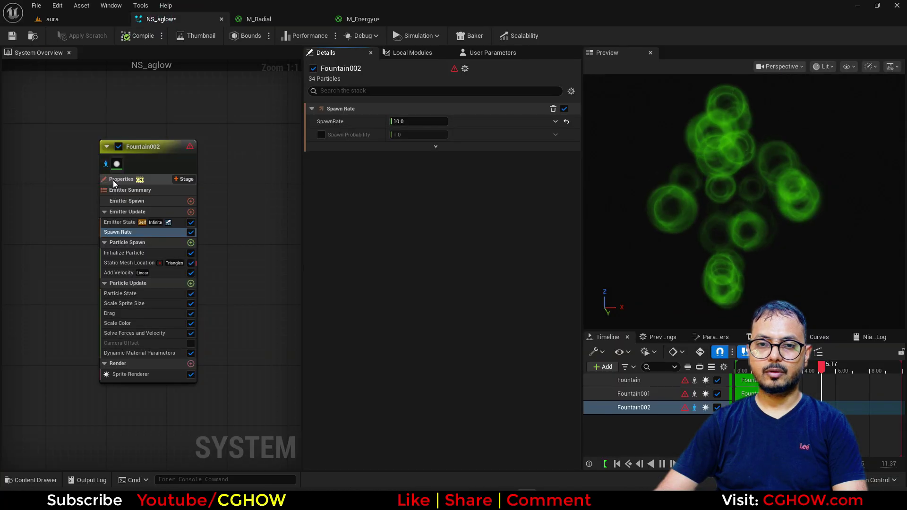
{"action": "left_click", "coordinate": [74, 18]}
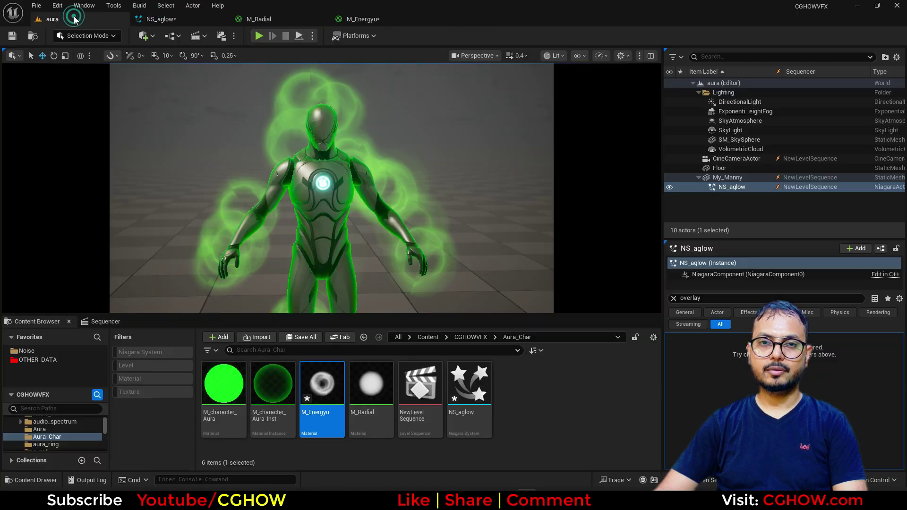
{"action": "left_click", "coordinate": [181, 19]}
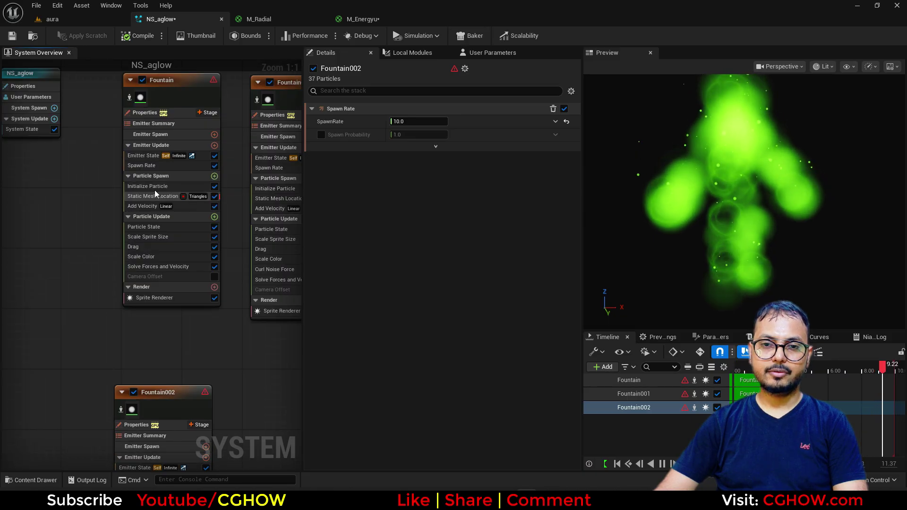
- Set the color alpha in the Fountain emitter's Initialize Particle to 0.05 and check the aura in the level
{"action": "left_click", "coordinate": [151, 186]}
{"action": "left_click", "coordinate": [401, 198]}
{"action": "left_click", "coordinate": [438, 242]}
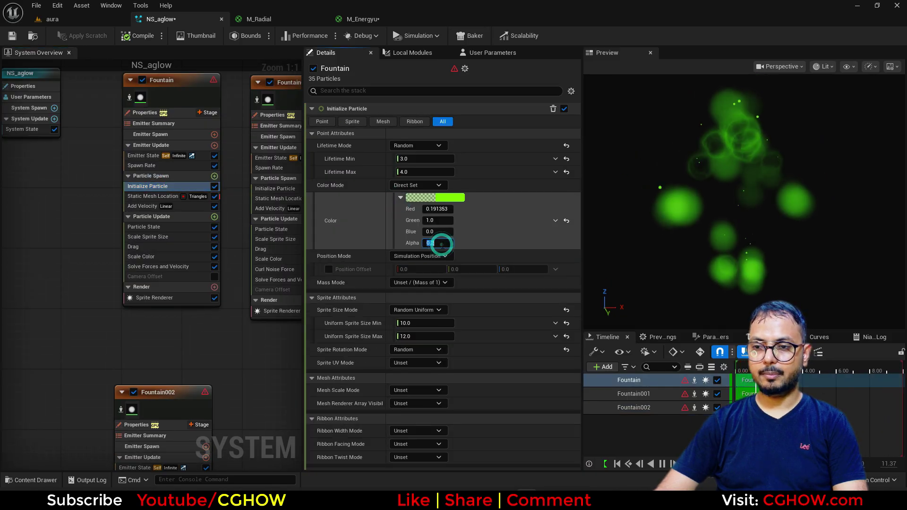
{"action": "type", "text": ".05"}
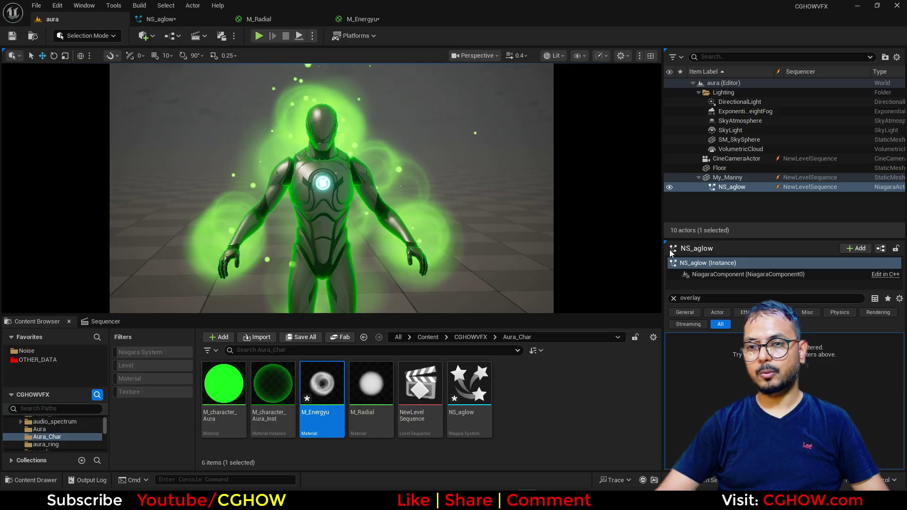
{"action": "left_click", "coordinate": [184, 19]}
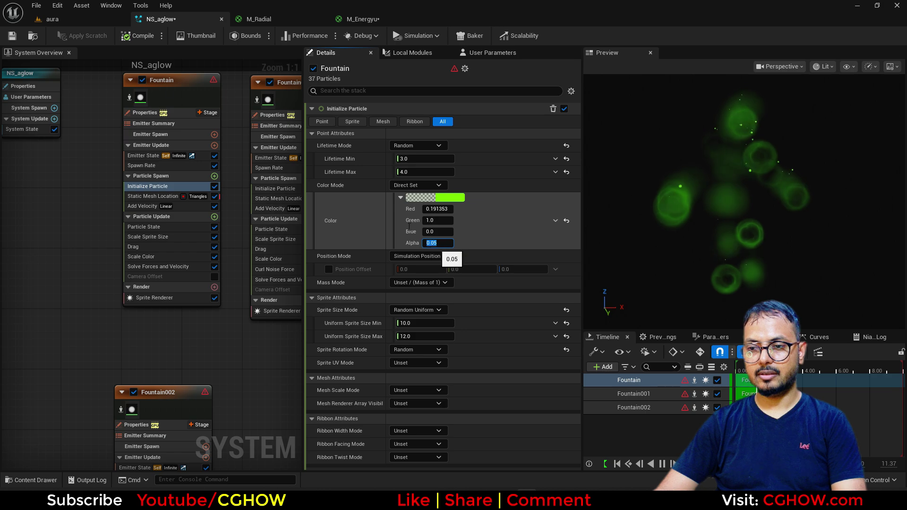
{"action": "left_click", "coordinate": [52, 19]}
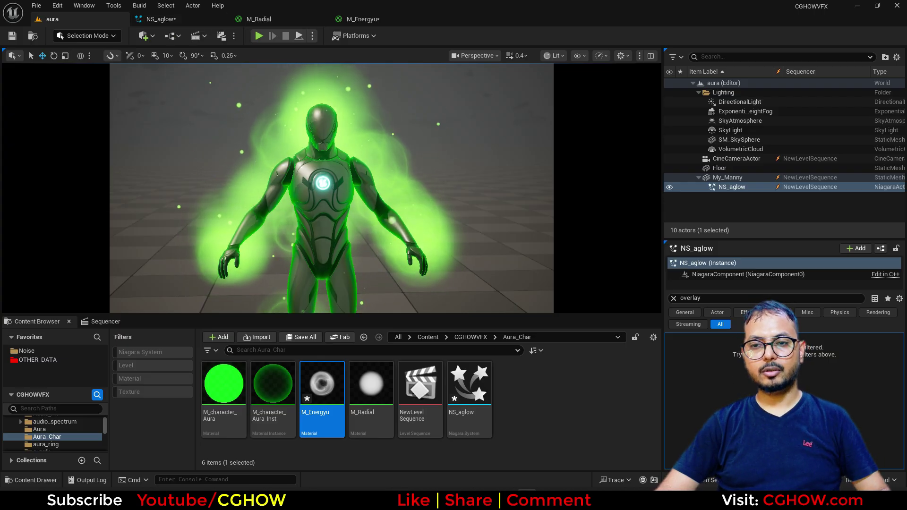
- View the finished aura on the character in the full-screen level viewport, and clear the actor selection
{"action": "right_click", "coordinate": [330, 230]}
{"action": "key", "text": "Escape"}
{"action": "left_click", "coordinate": [477, 277]}
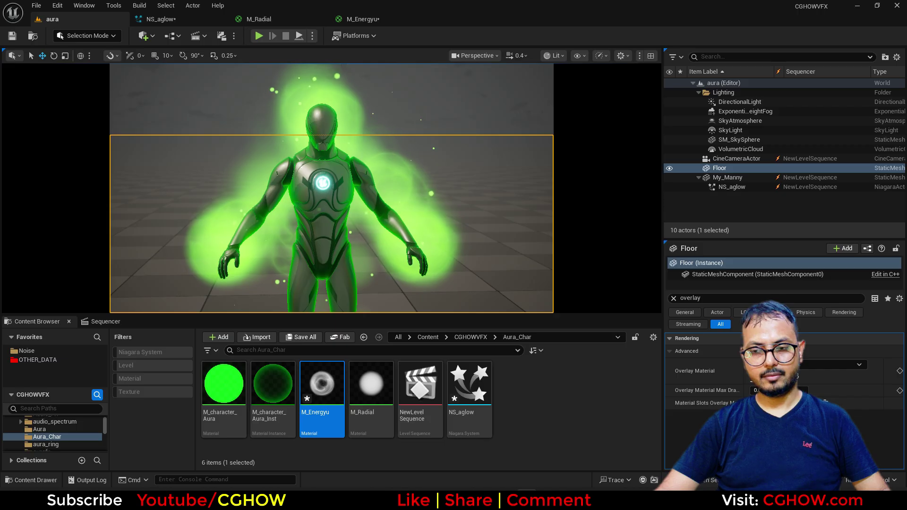
{"action": "left_click", "coordinate": [579, 135]}
{"action": "key", "text": "F11"}
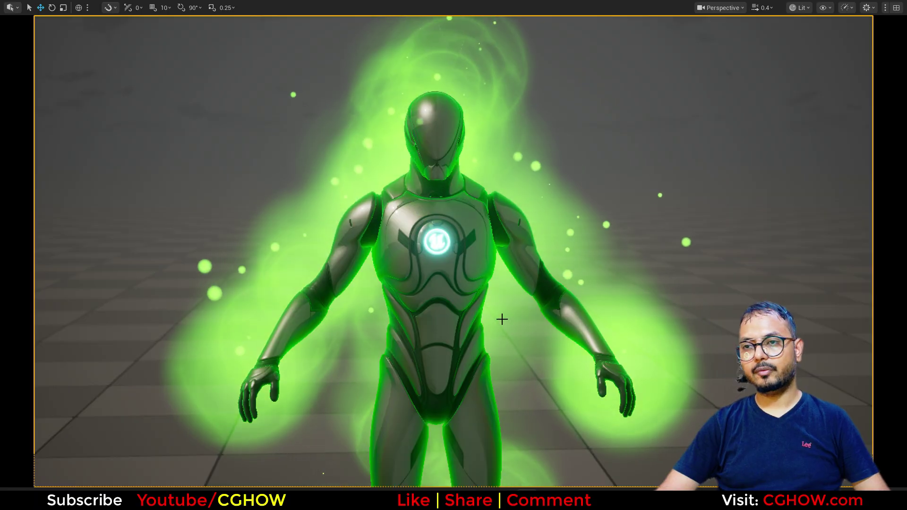
{"action": "key", "text": "F11"}
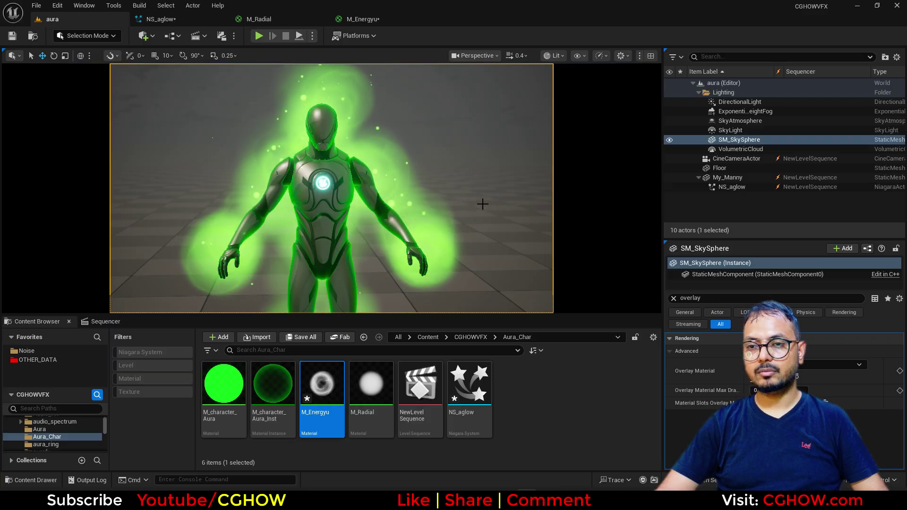
{"action": "left_click", "coordinate": [584, 159]}
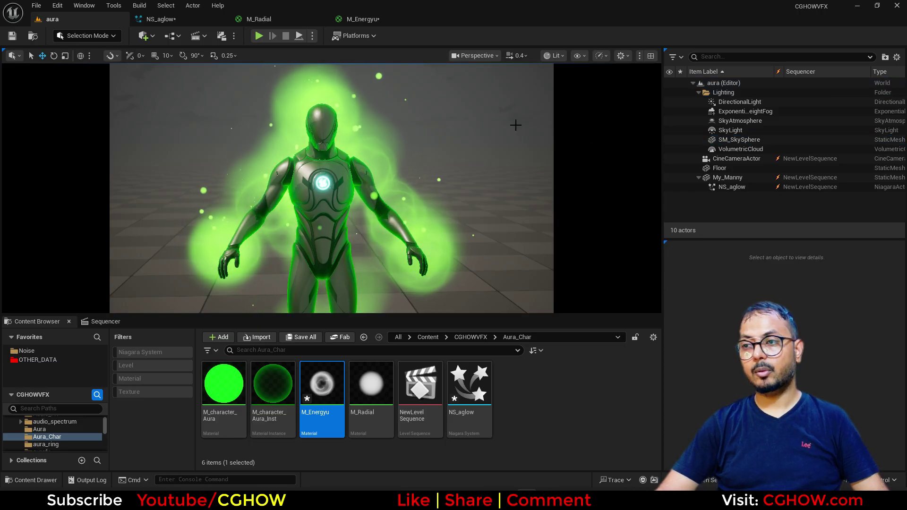
- Add a Post Process Volume to the aura level
{"action": "left_click", "coordinate": [142, 38]}
{"action": "mouse_move", "coordinate": [194, 185]}
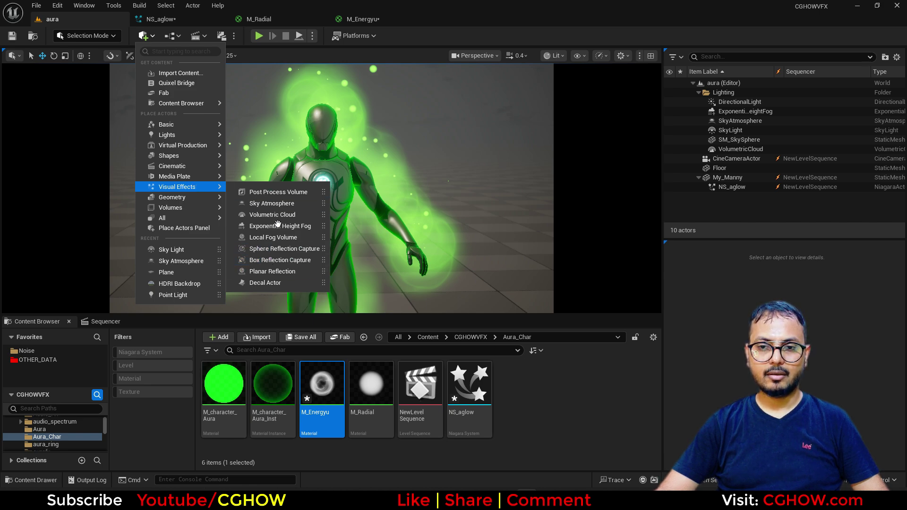
{"action": "left_click", "coordinate": [548, 194]}
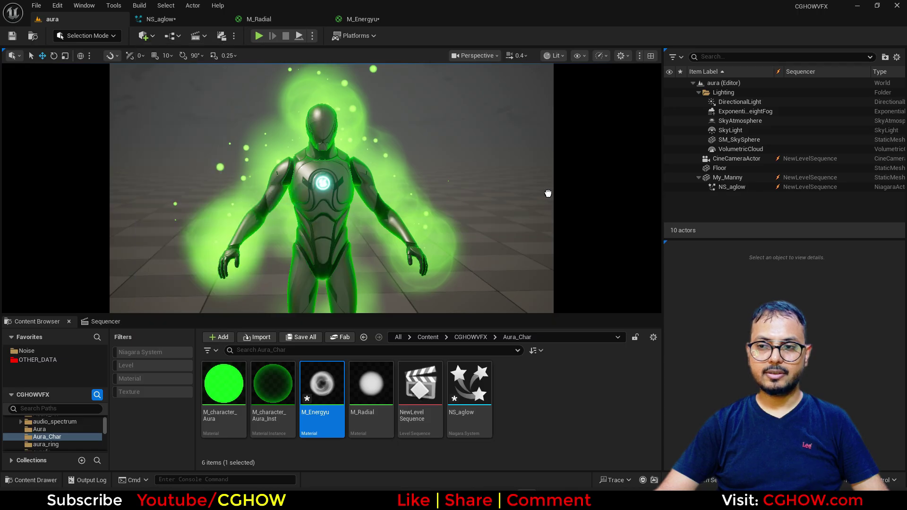
{"action": "left_click_drag", "start_coordinate": [548, 194], "coordinate": [548, 194]}
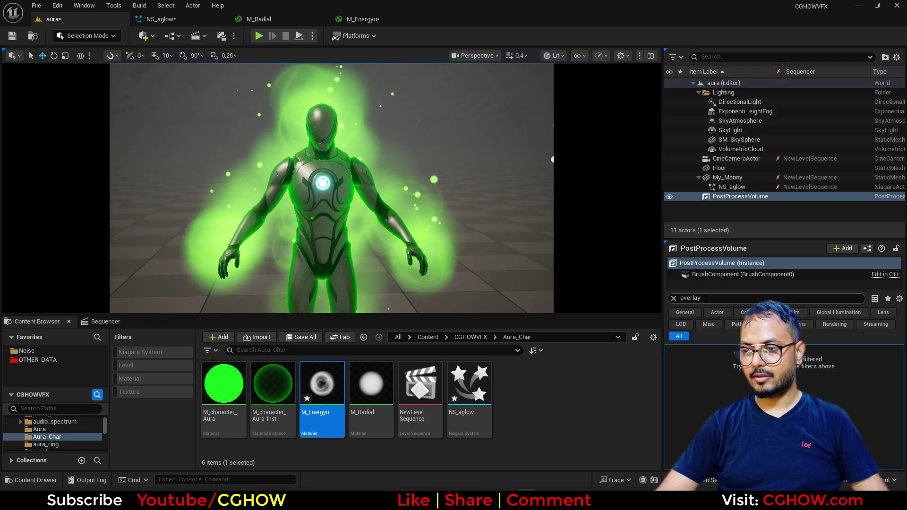
- Find the PostProcessVolume's unbound setting by filtering its properties with "un", enable infinite extent, and clear the filter
{"action": "left_click_drag", "start_coordinate": [707, 299], "coordinate": [623, 296]}
{"action": "type", "text": "un"}
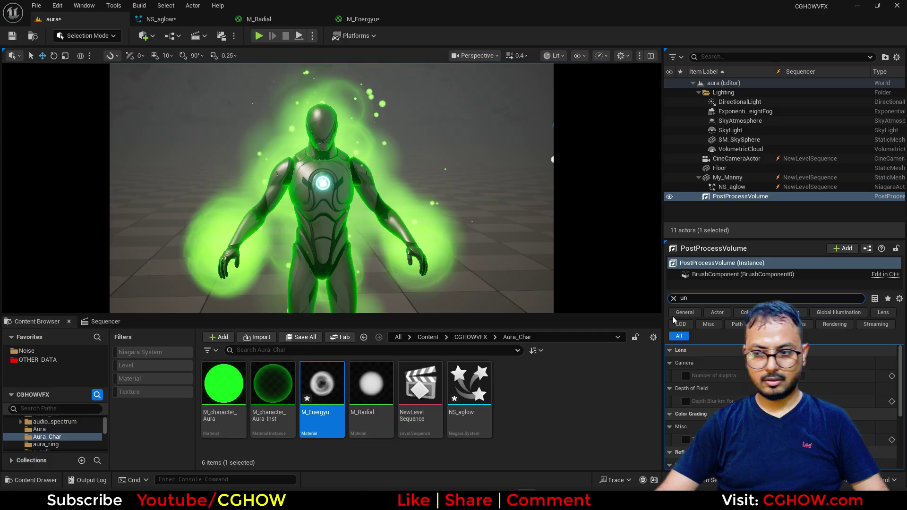
{"action": "scroll", "coordinate": [708, 384], "scroll_direction": "down", "scroll_amount": 5}
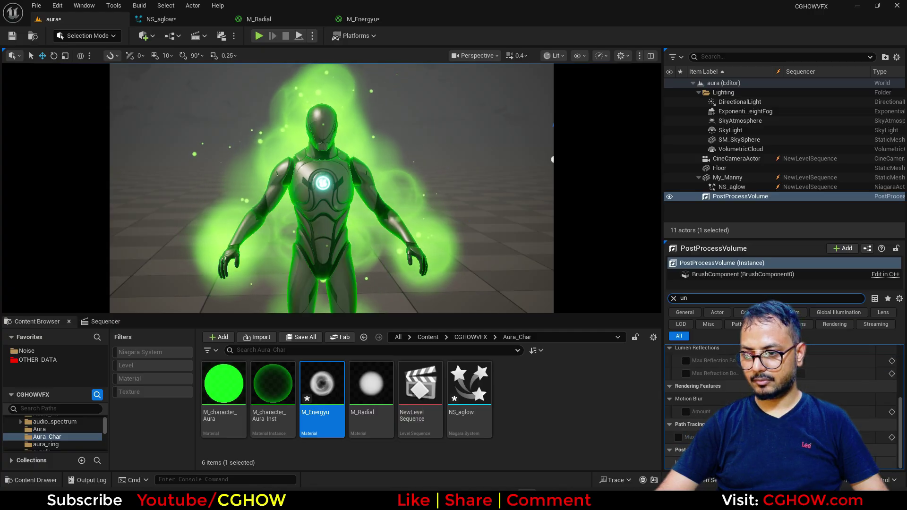
{"action": "left_click", "coordinate": [674, 298]}
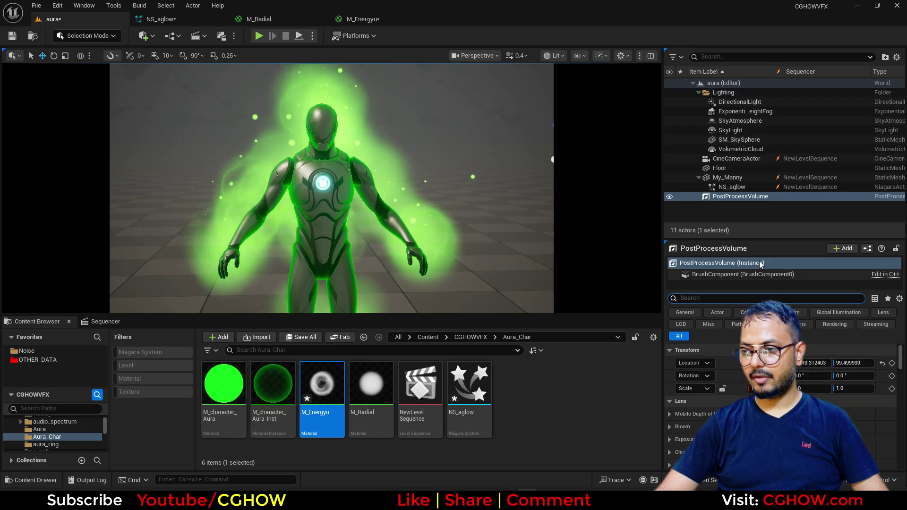
- Enlarge the PostProcessVolume's details area, then override Vignette Intensity under Image Effects and raise it to darken the frame edges
{"action": "left_click", "coordinate": [757, 236]}
{"action": "left_click_drag", "start_coordinate": [756, 237], "coordinate": [756, 88]}
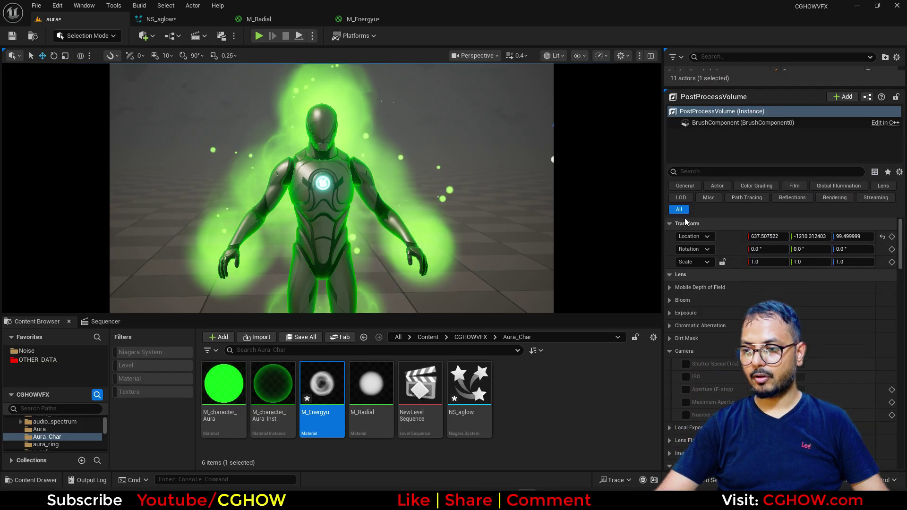
{"action": "left_click", "coordinate": [670, 351]}
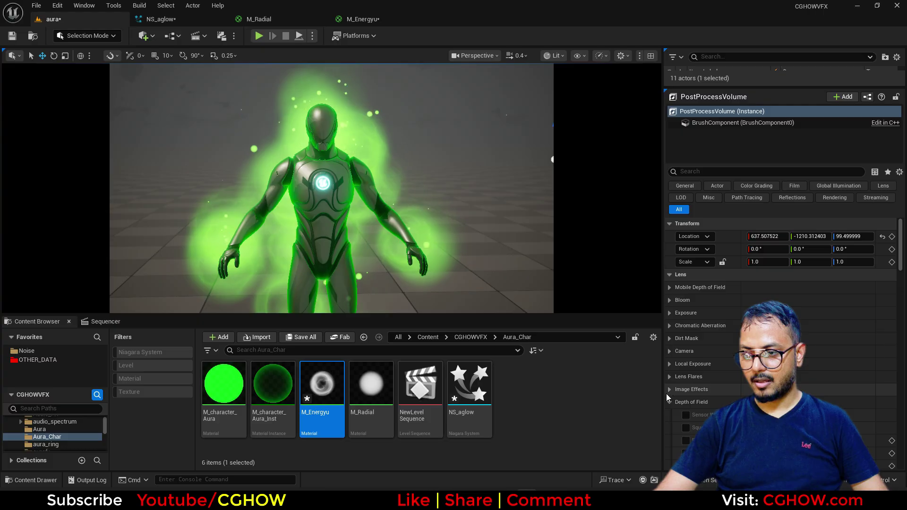
{"action": "left_click", "coordinate": [686, 402]}
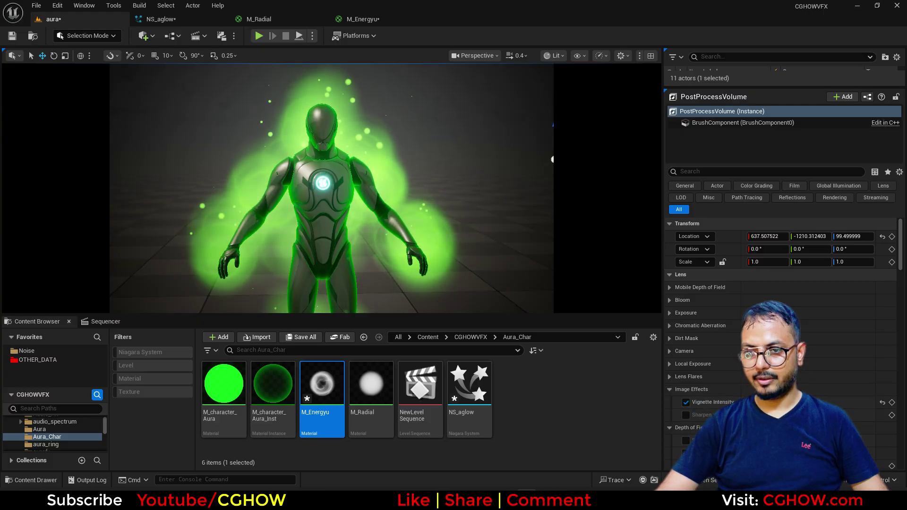
- Enable the bloom overrides for Method, Intensity, Threshold and Convolution Scatter on the PostProcessVolume
{"action": "left_click", "coordinate": [670, 301]}
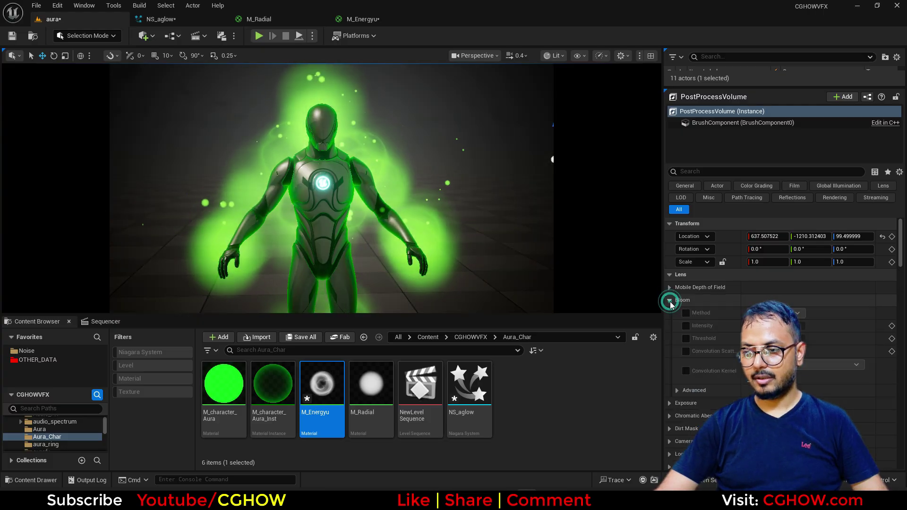
{"action": "left_click", "coordinate": [685, 314]}
{"action": "left_click", "coordinate": [685, 326]}
{"action": "left_click", "coordinate": [685, 339]}
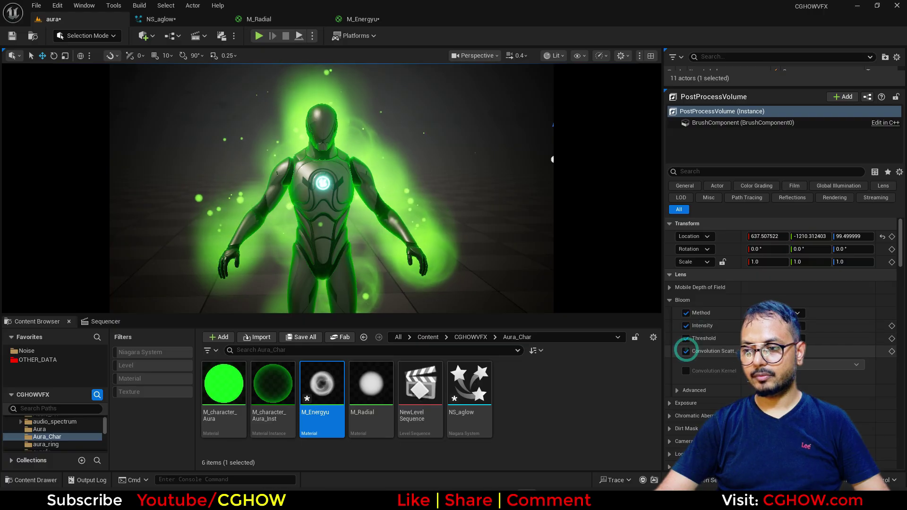
- Try higher bloom Intensity and Threshold values on the PostProcessVolume, and reset both to their defaults
{"action": "left_click", "coordinate": [775, 326]}
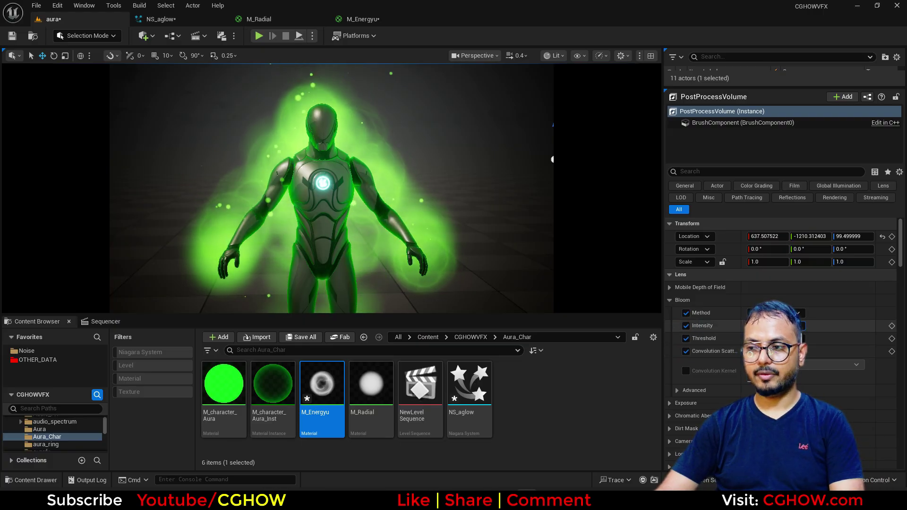
{"action": "key", "text": "Return"}
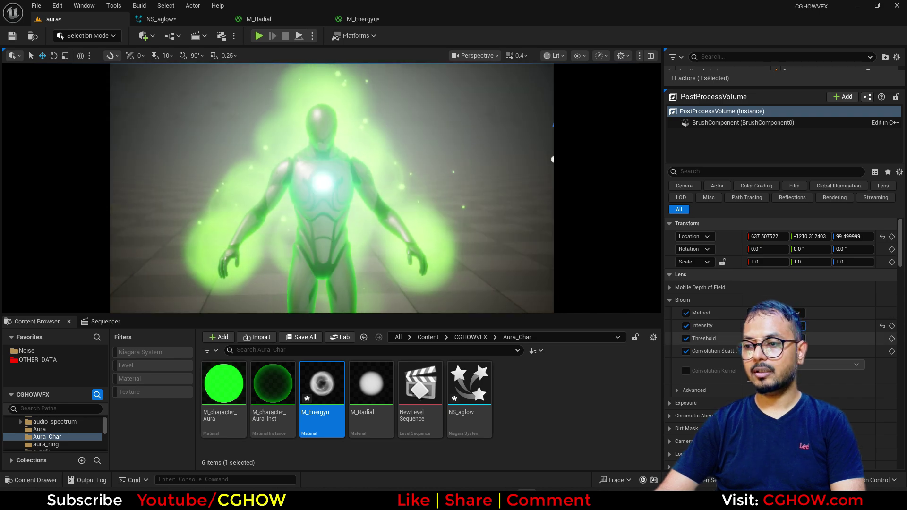
{"action": "left_click_drag", "start_coordinate": [775, 338], "coordinate": [796, 339]}
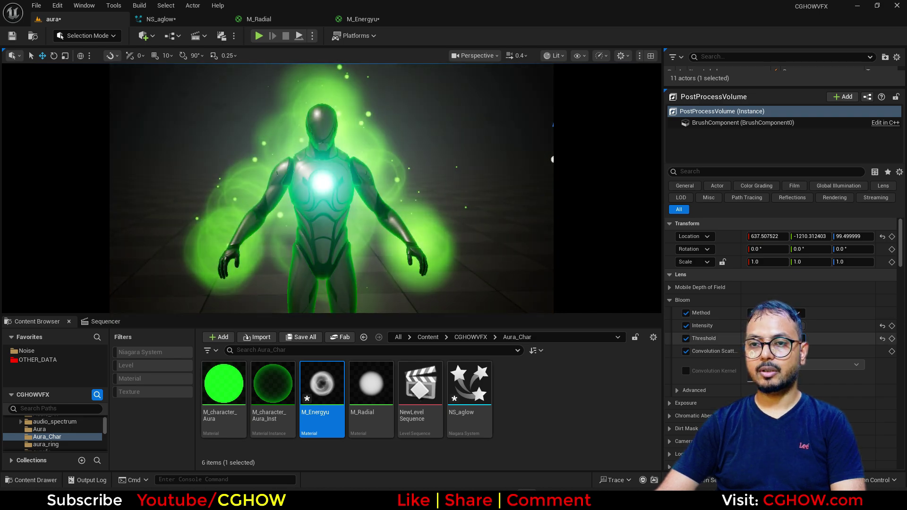
{"action": "left_click", "coordinate": [882, 339]}
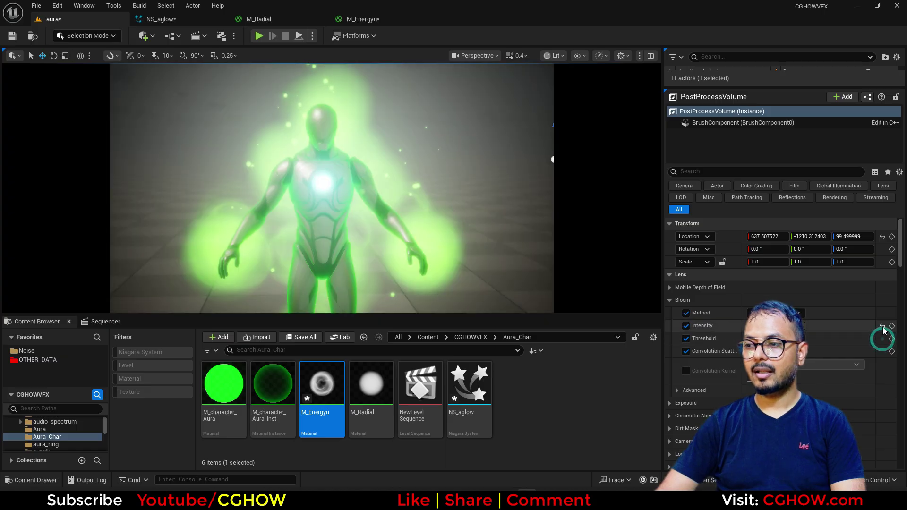
{"action": "left_click", "coordinate": [882, 325]}
- Enable the Chromatic Aberration Intensity override on the PostProcessVolume and raise it to about 0.85
{"action": "scroll", "coordinate": [698, 370], "scroll_direction": "down", "scroll_amount": 3}
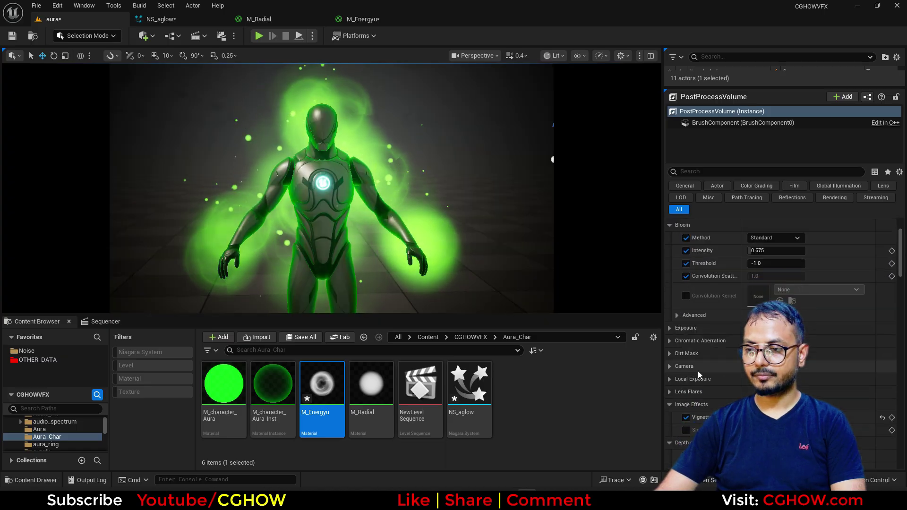
{"action": "scroll", "coordinate": [673, 360], "scroll_direction": "down", "scroll_amount": 3}
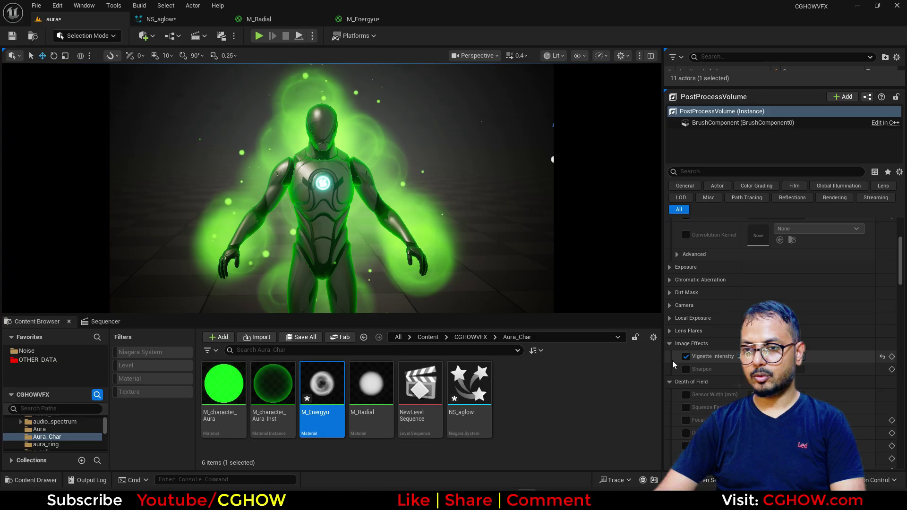
{"action": "left_click", "coordinate": [669, 279]}
{"action": "left_click", "coordinate": [686, 293]}
{"action": "left_click_drag", "start_coordinate": [756, 292], "coordinate": [766, 292]}
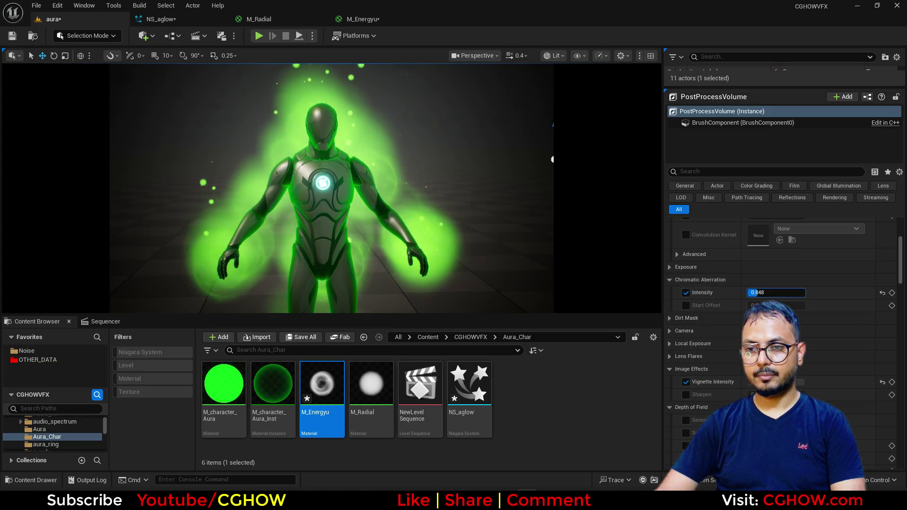